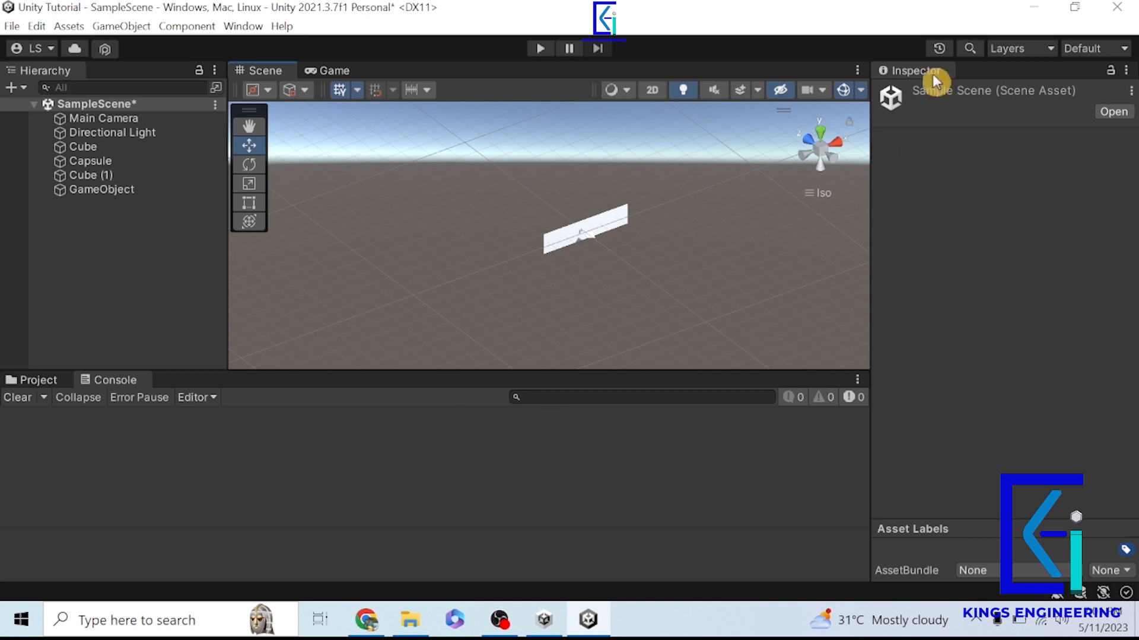
- Dock the Inspector beside the Console and reset all window layouts to their defaults
drag(932, 76, 189, 385)
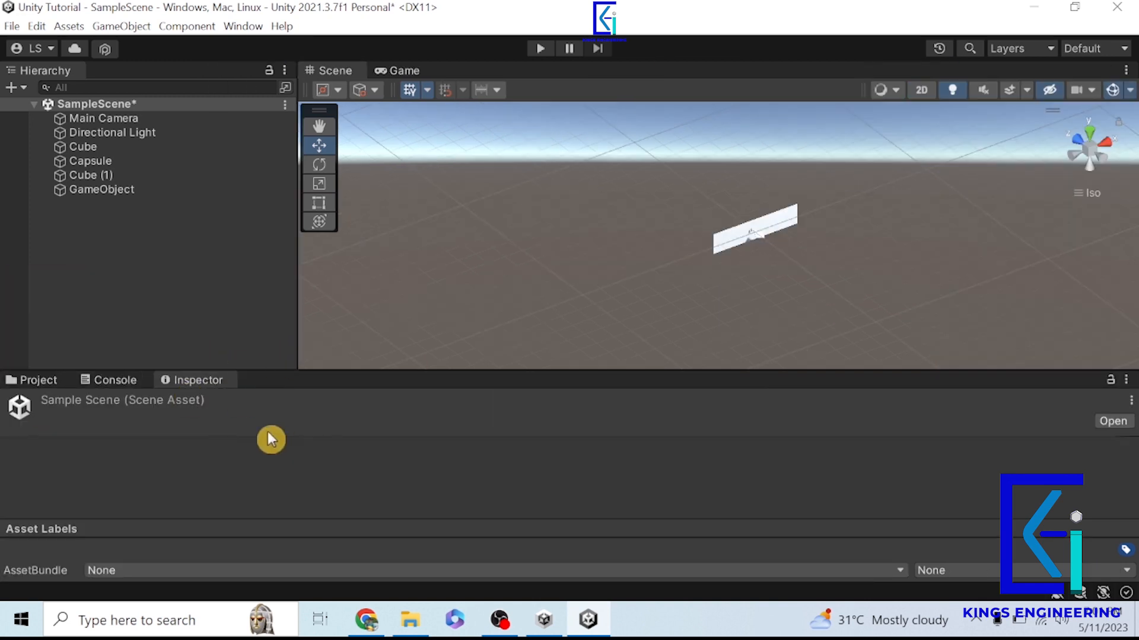
click(252, 27)
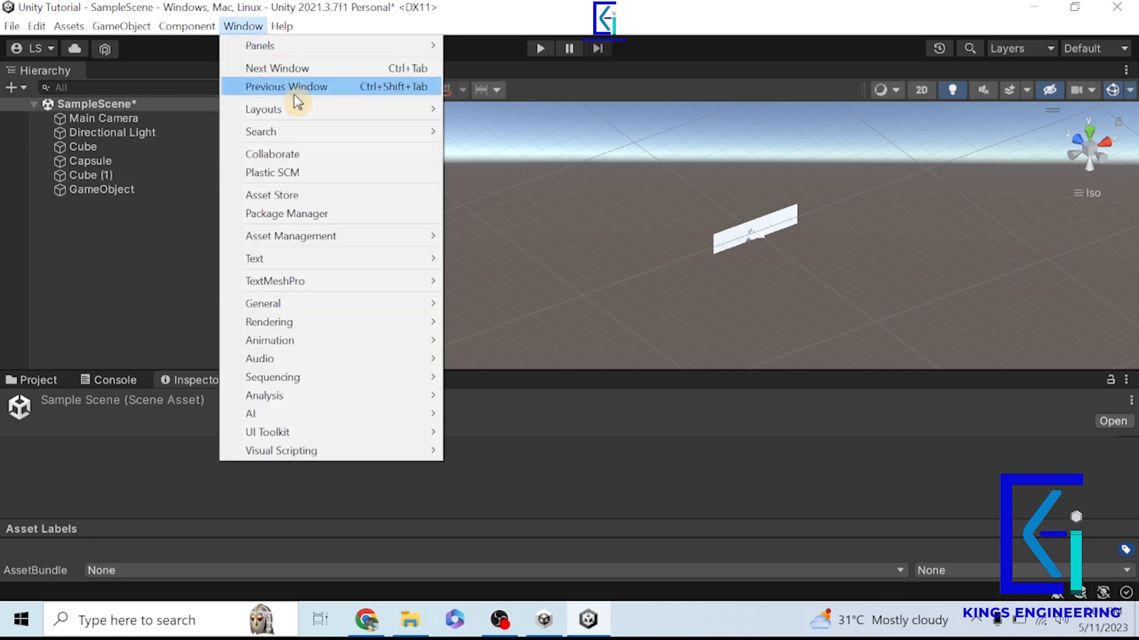
mouse_move(295, 110)
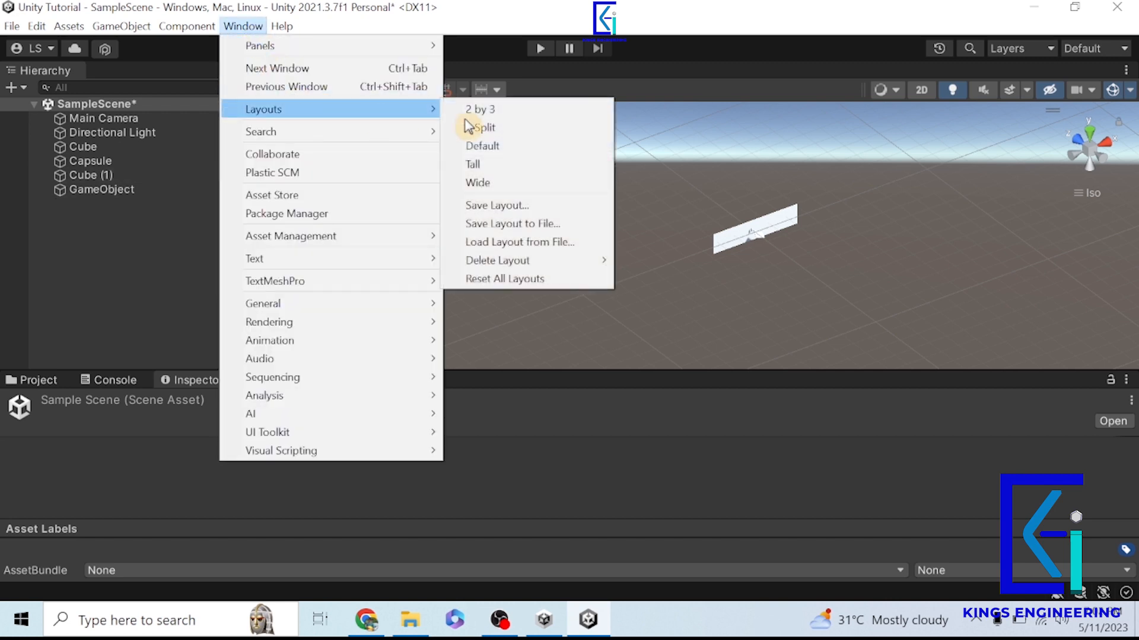
click(516, 280)
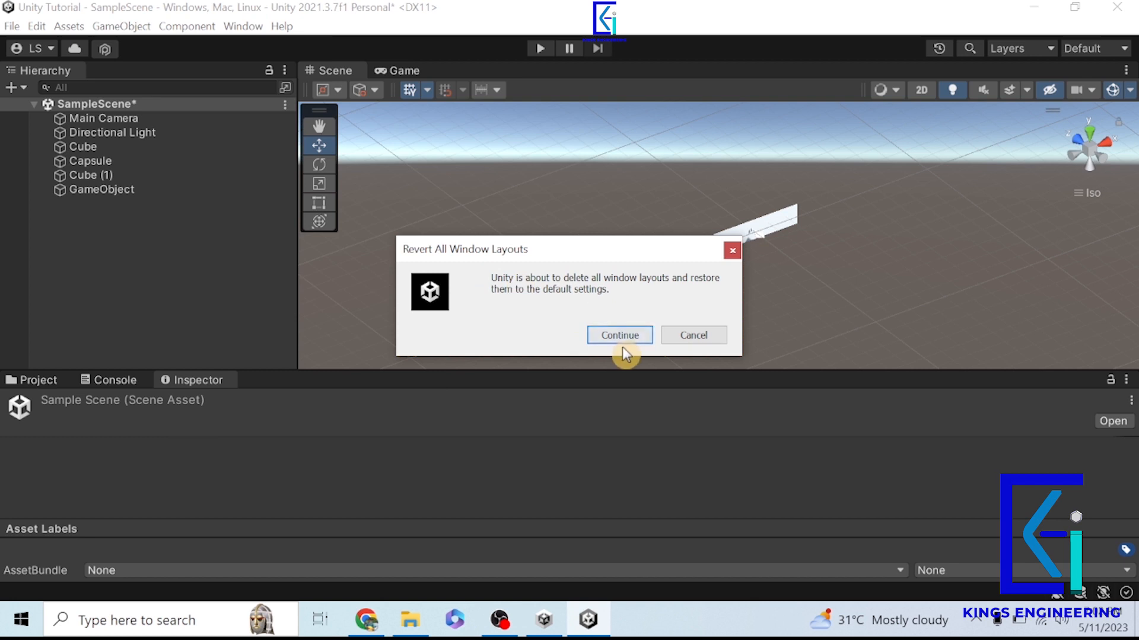
click(621, 342)
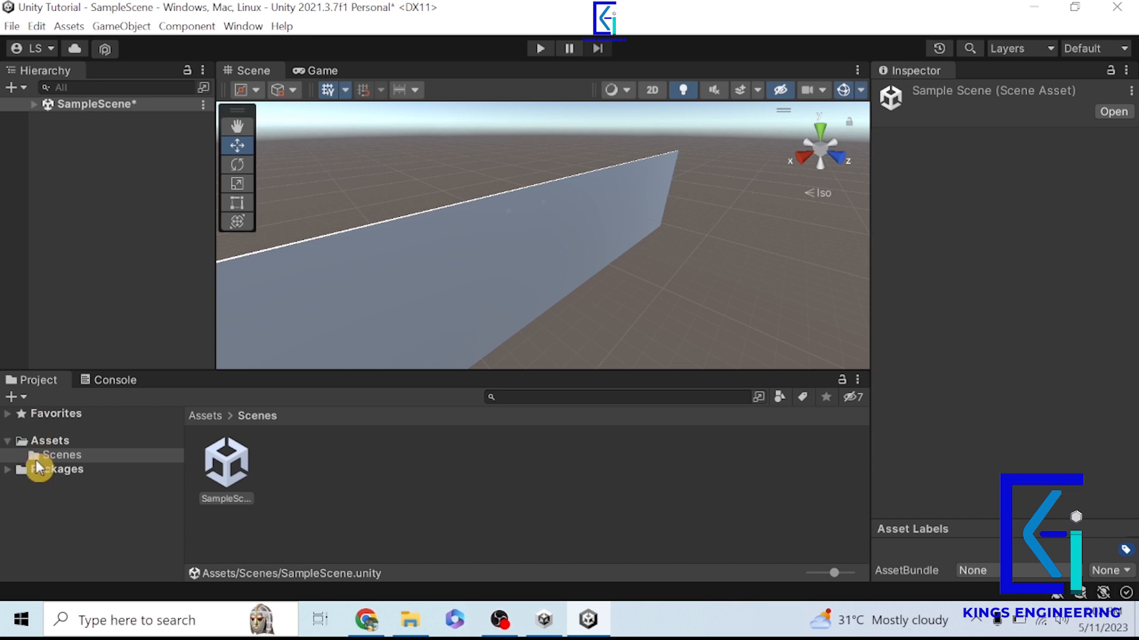
click(8, 441)
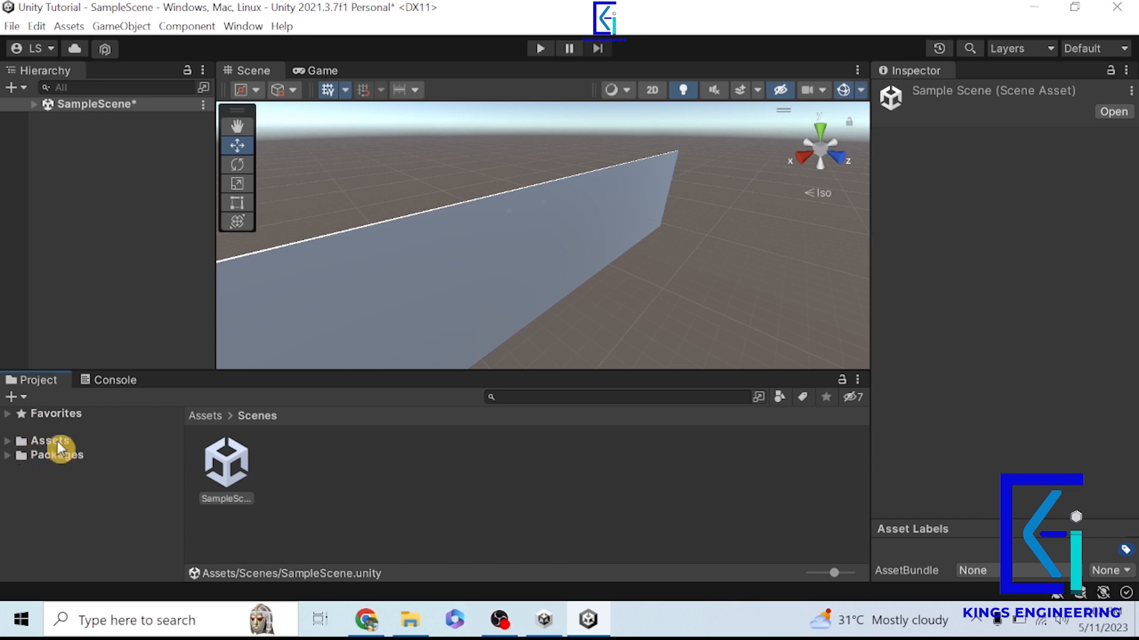
click(8, 442)
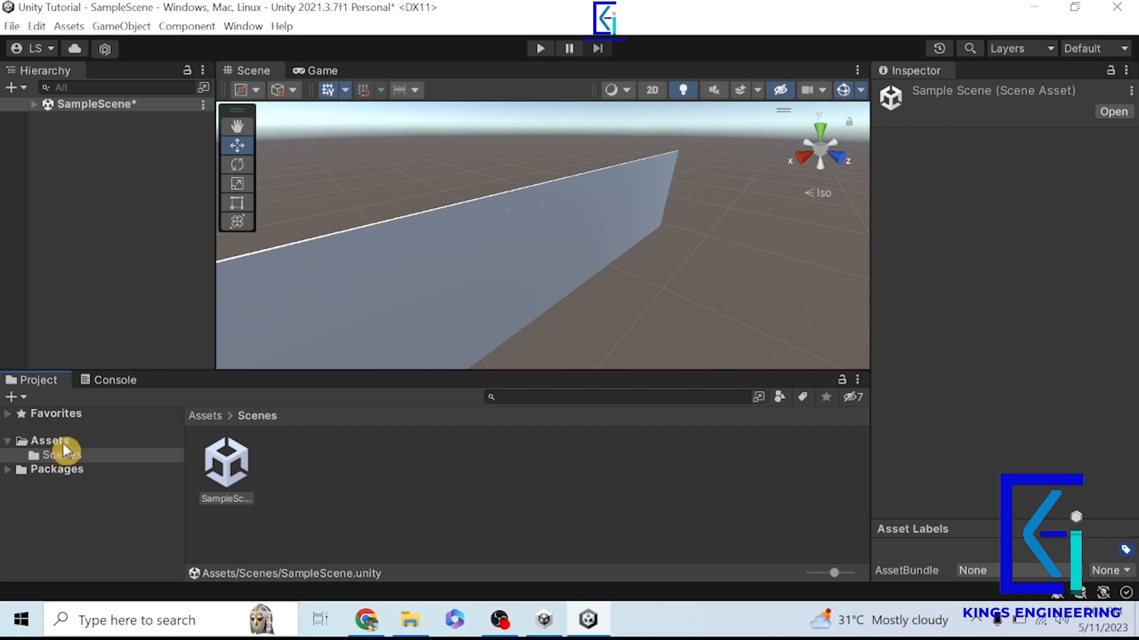
click(477, 492)
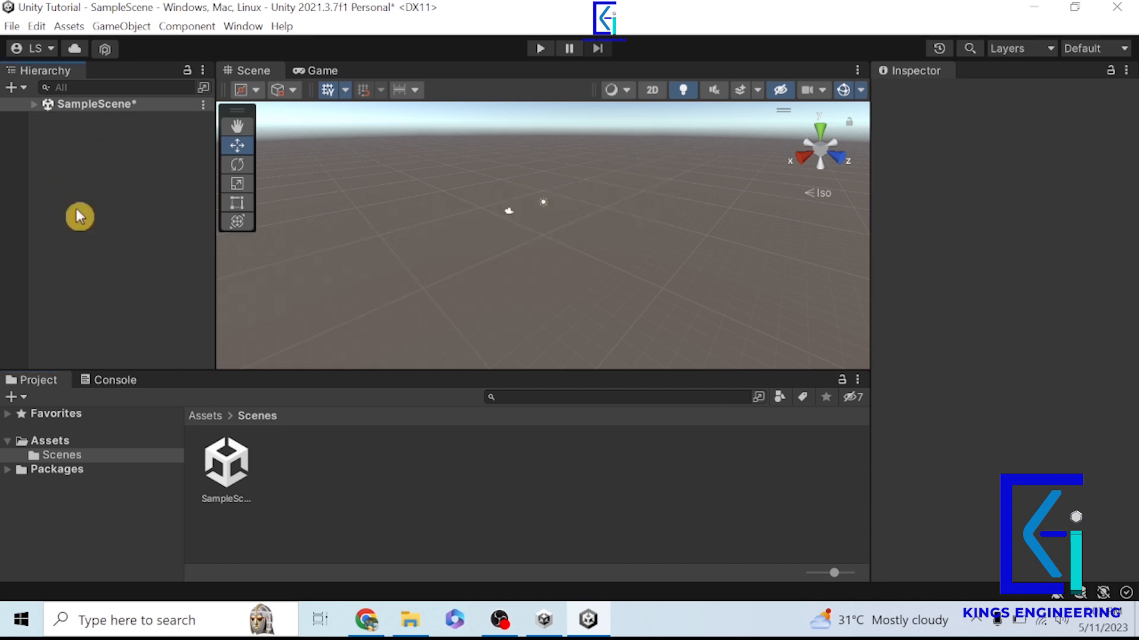
- Select the SampleScene asset in the Assets/Scenes folder and shrink the asset icons to a list view
click(54, 442)
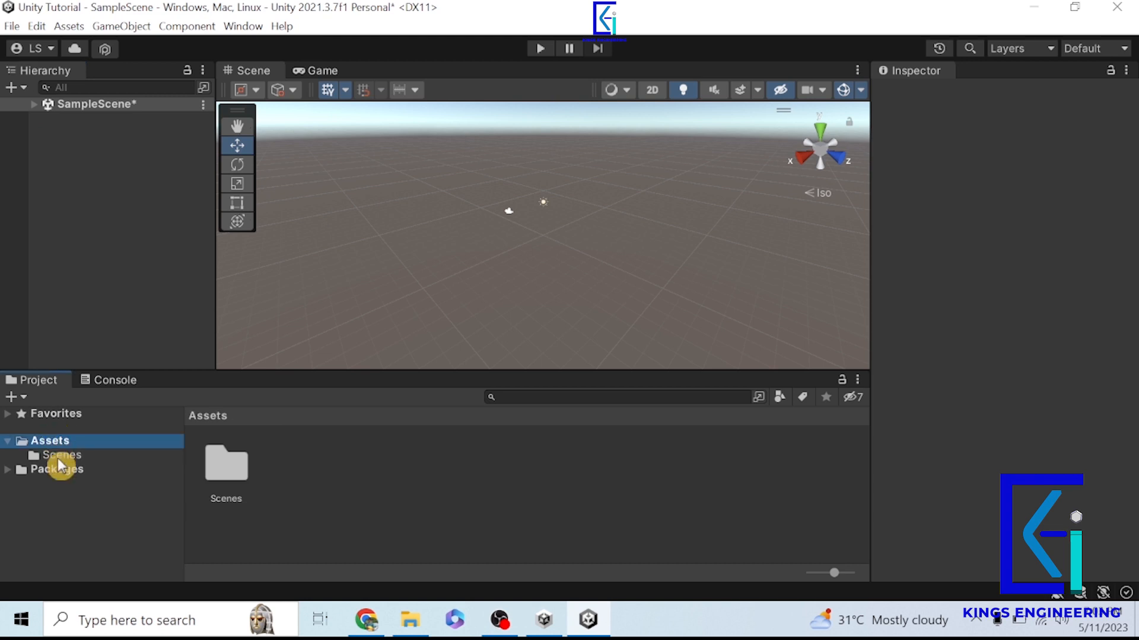
click(59, 455)
click(226, 466)
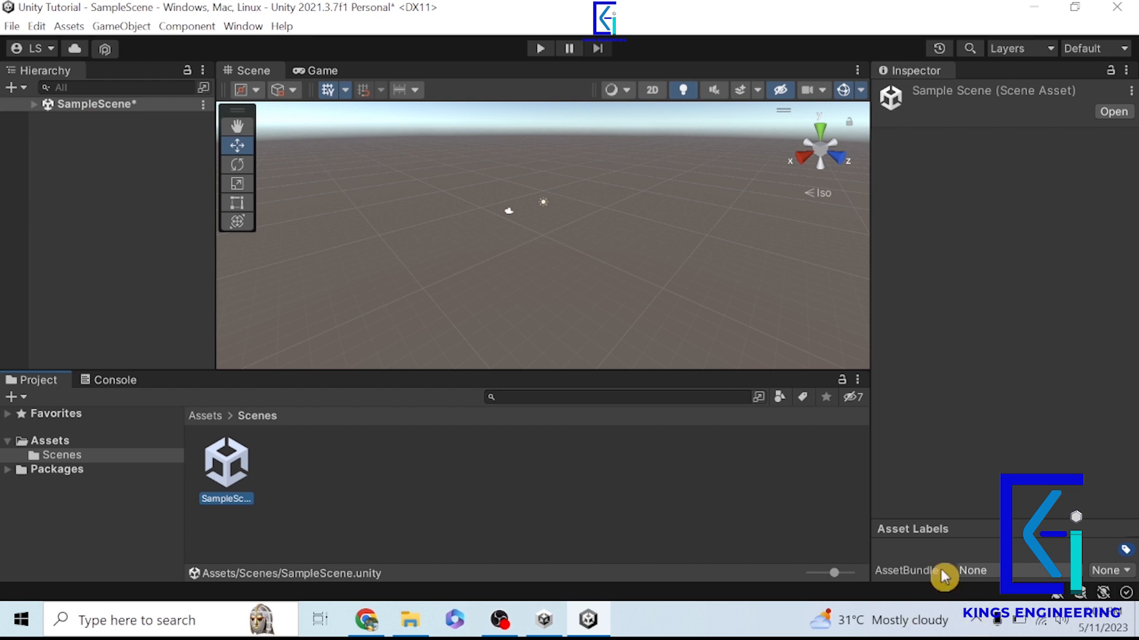
drag(834, 578, 809, 592)
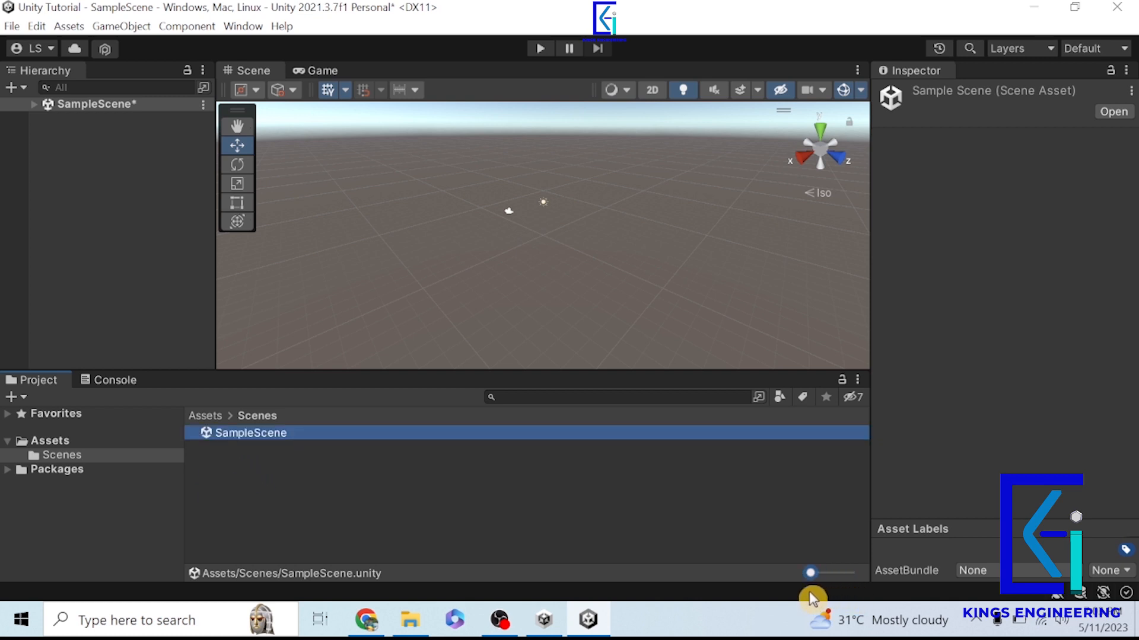
- Expand SampleScene in the Hierarchy and look at its Main Camera and Directional Light objects
click(35, 105)
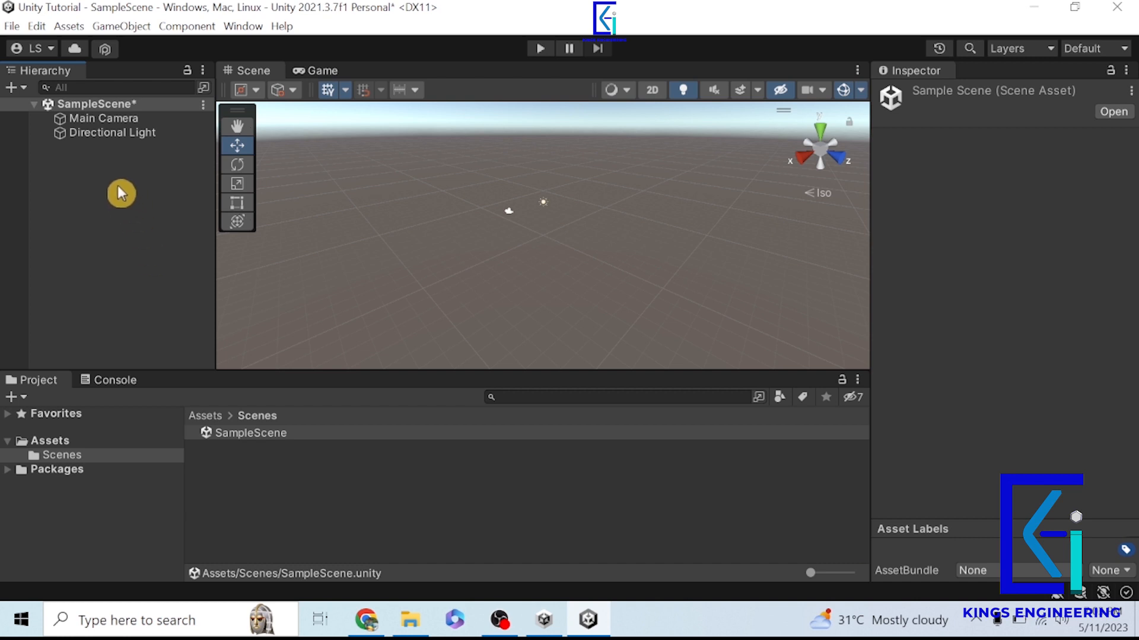
click(111, 120)
click(109, 134)
click(139, 230)
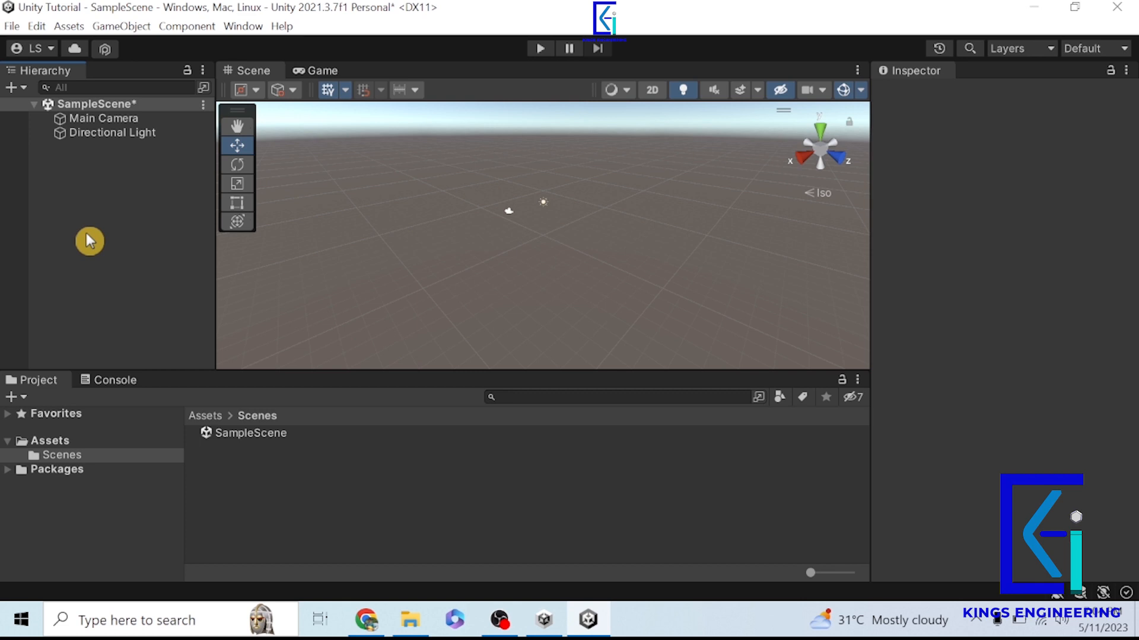
- Create an empty game object in SampleScene and check its placement and Transform
right_click(88, 195)
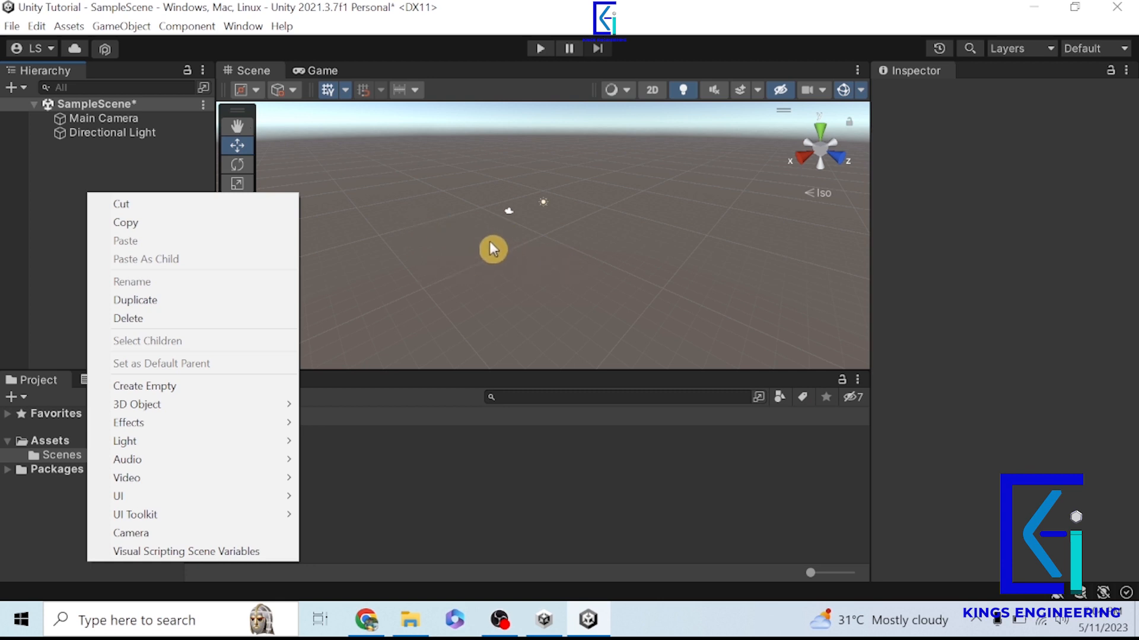
click(63, 182)
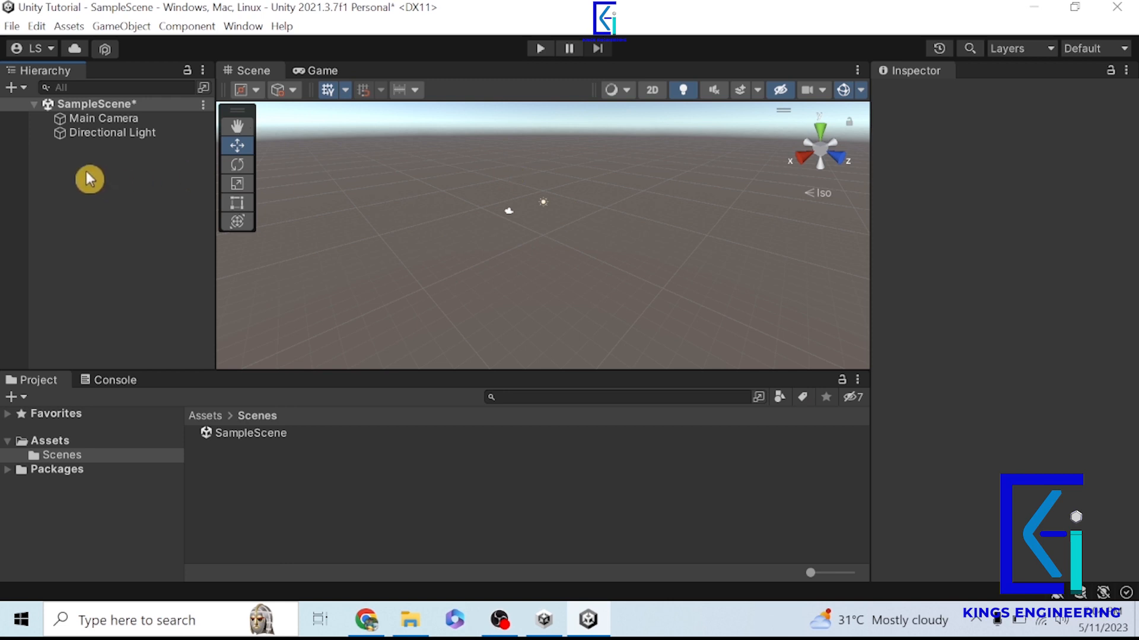
right_click(87, 173)
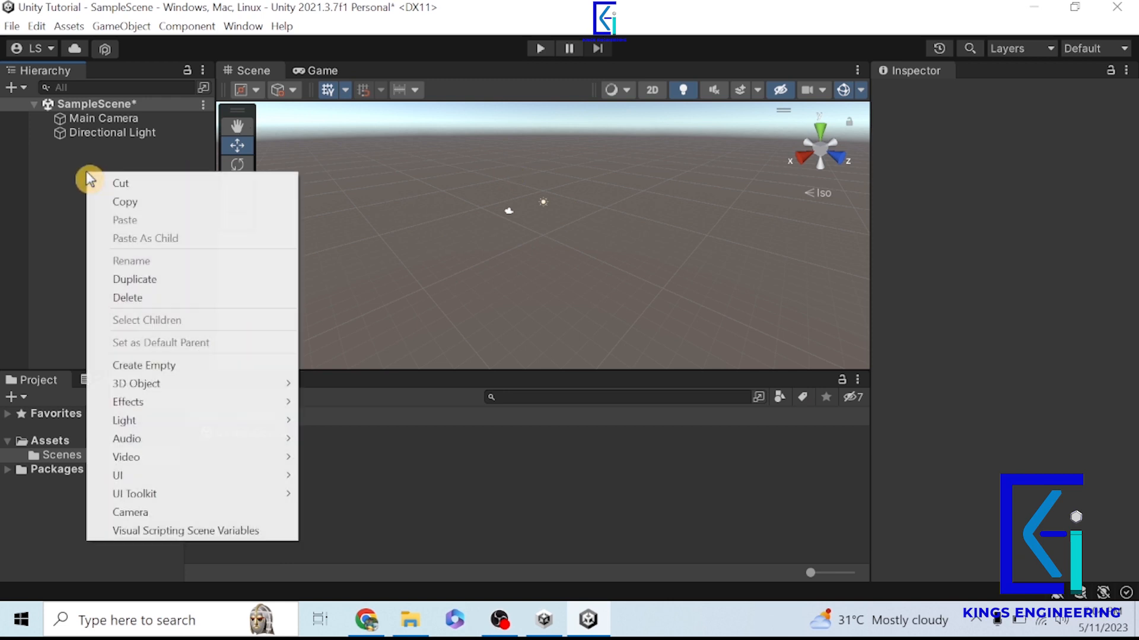
click(159, 366)
click(78, 258)
click(111, 146)
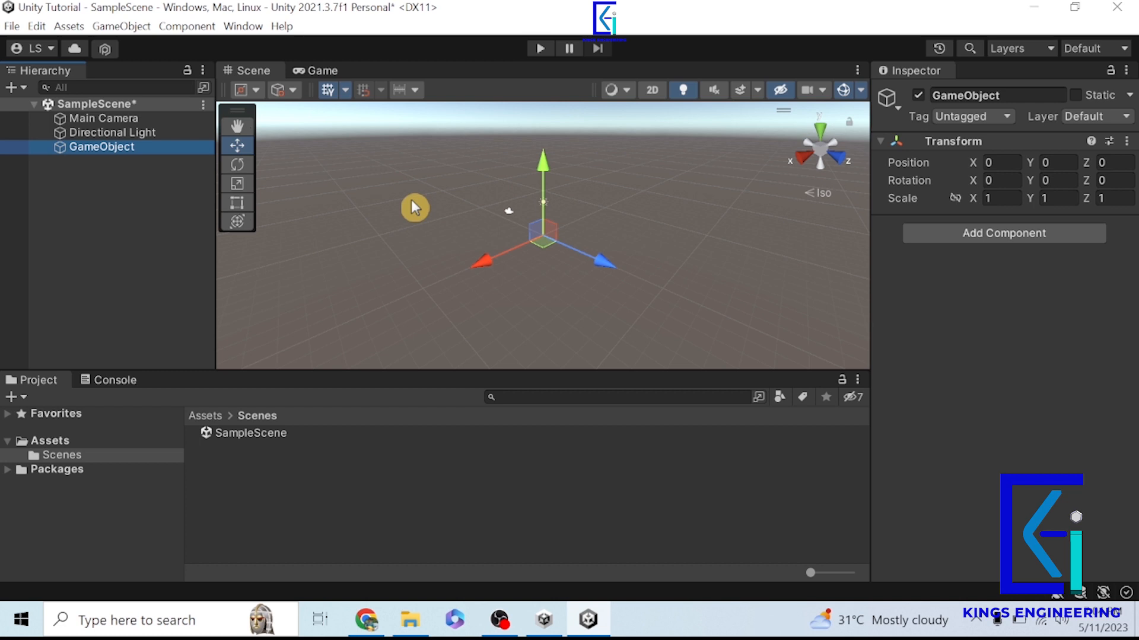
click(122, 248)
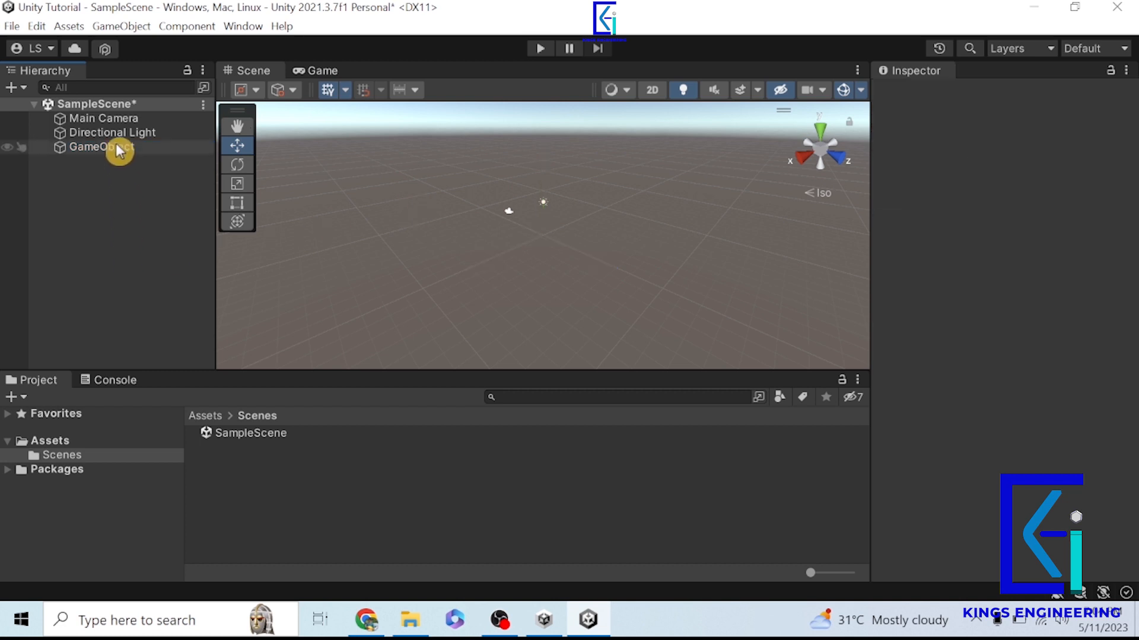
- Examine the Main Camera's view frustum and the Directional Light's direction from several angles in the scene
click(114, 119)
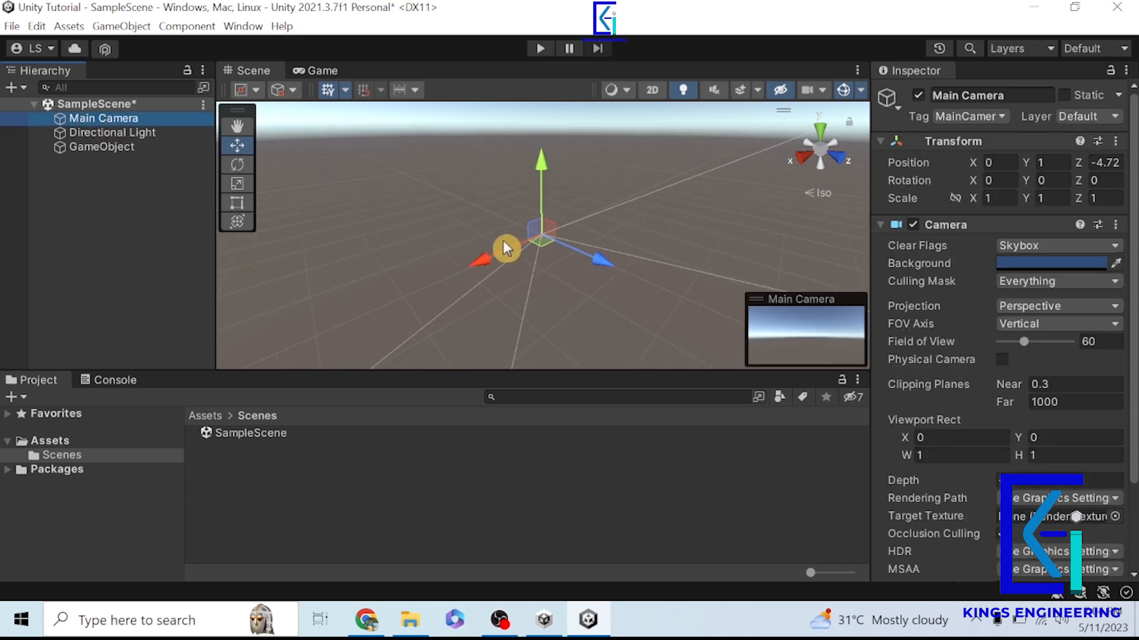
scroll(503, 240, down, 8)
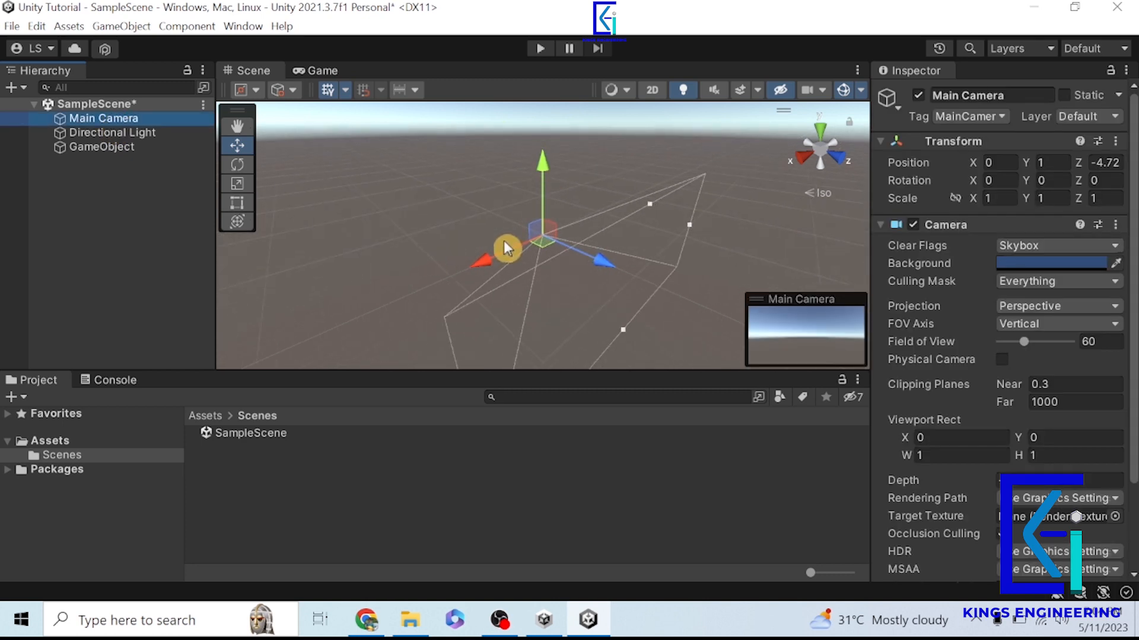
alt+drag(519, 271, 748, 236)
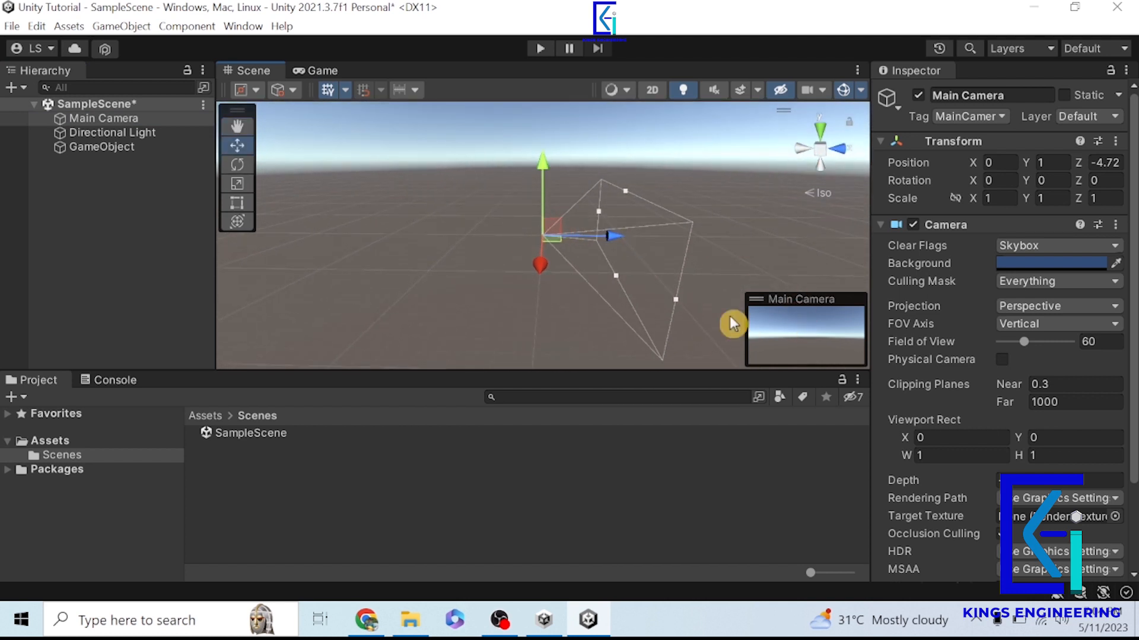
click(132, 214)
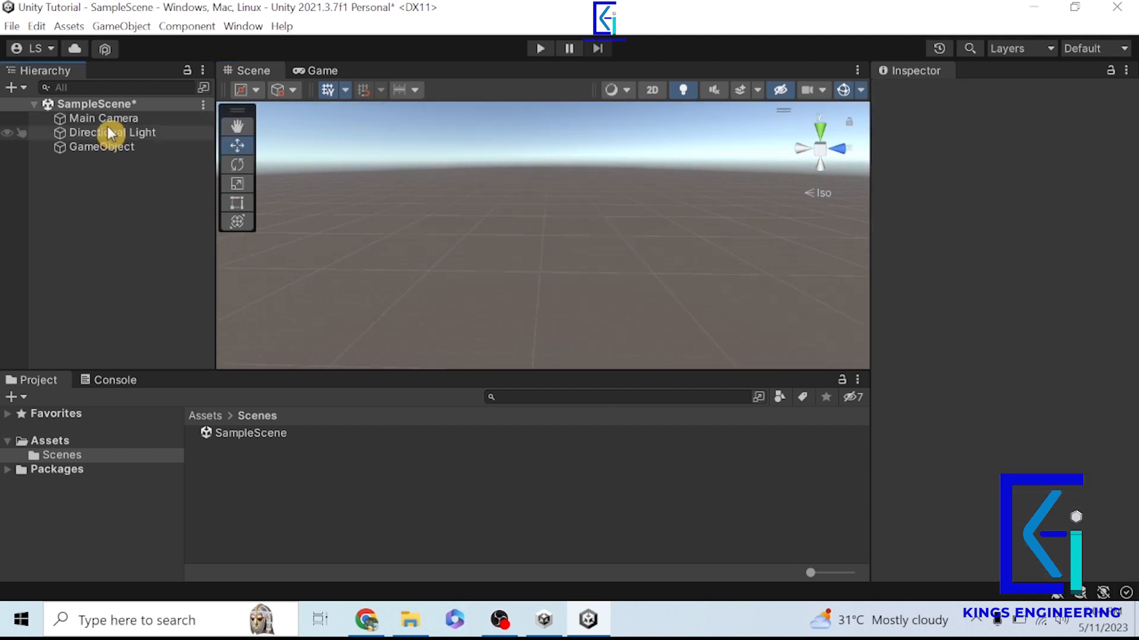
click(111, 118)
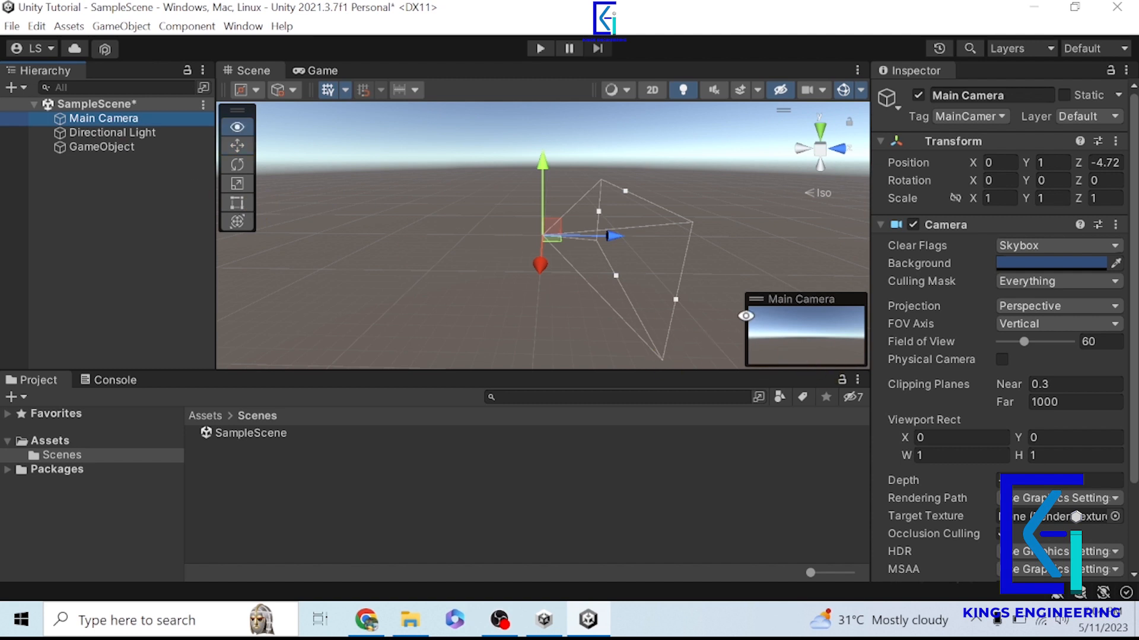
alt+drag(664, 356, 577, 246)
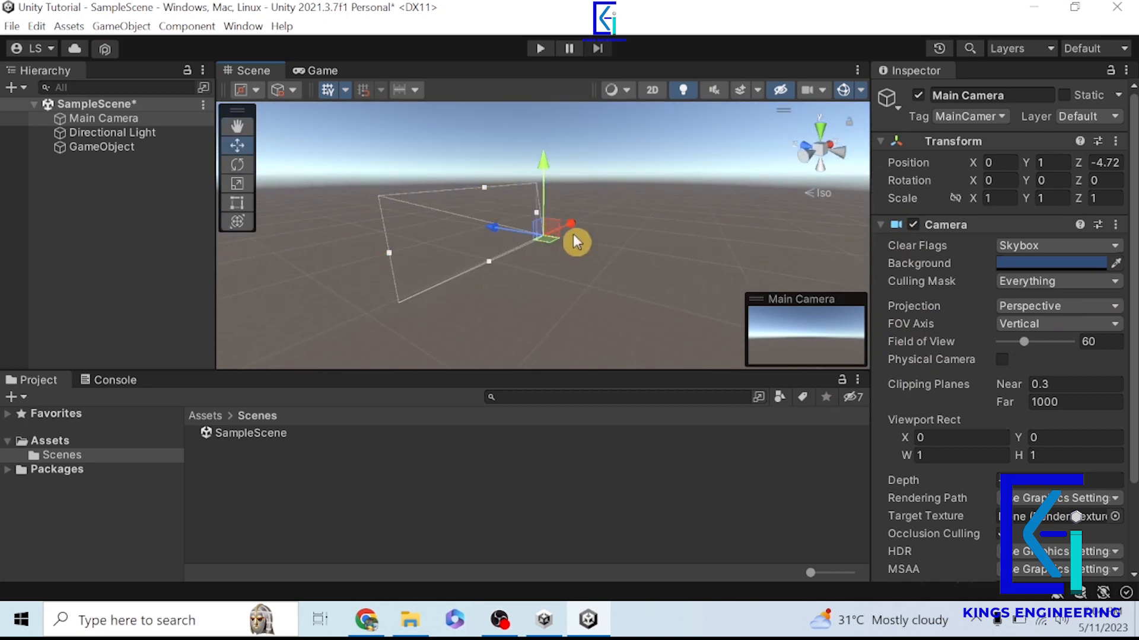
click(122, 135)
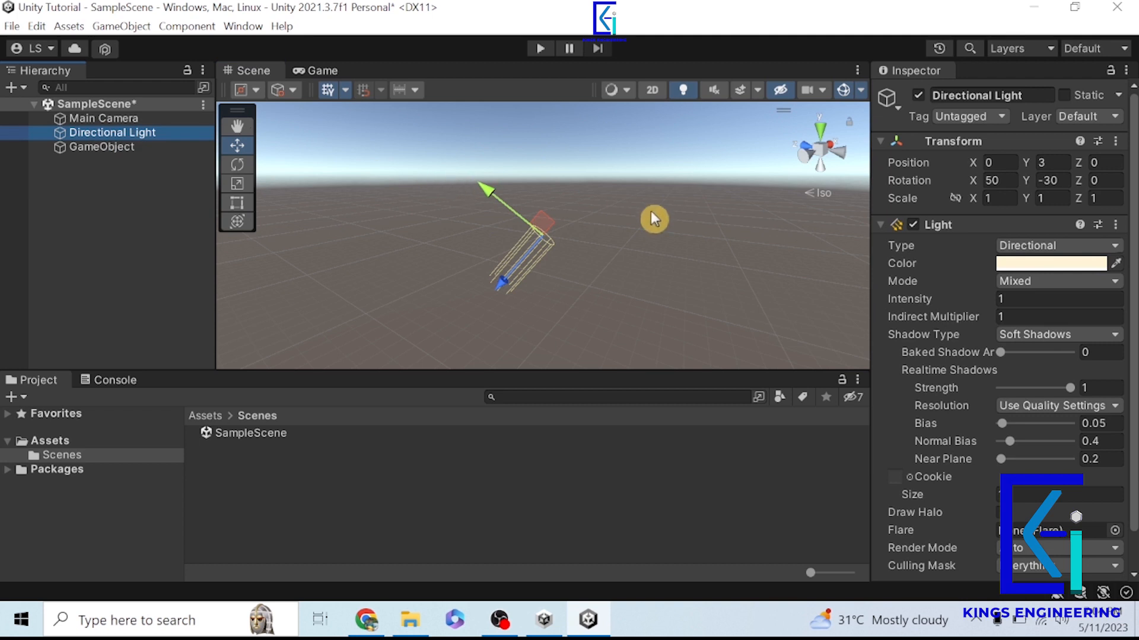
alt+drag(570, 269, 516, 310)
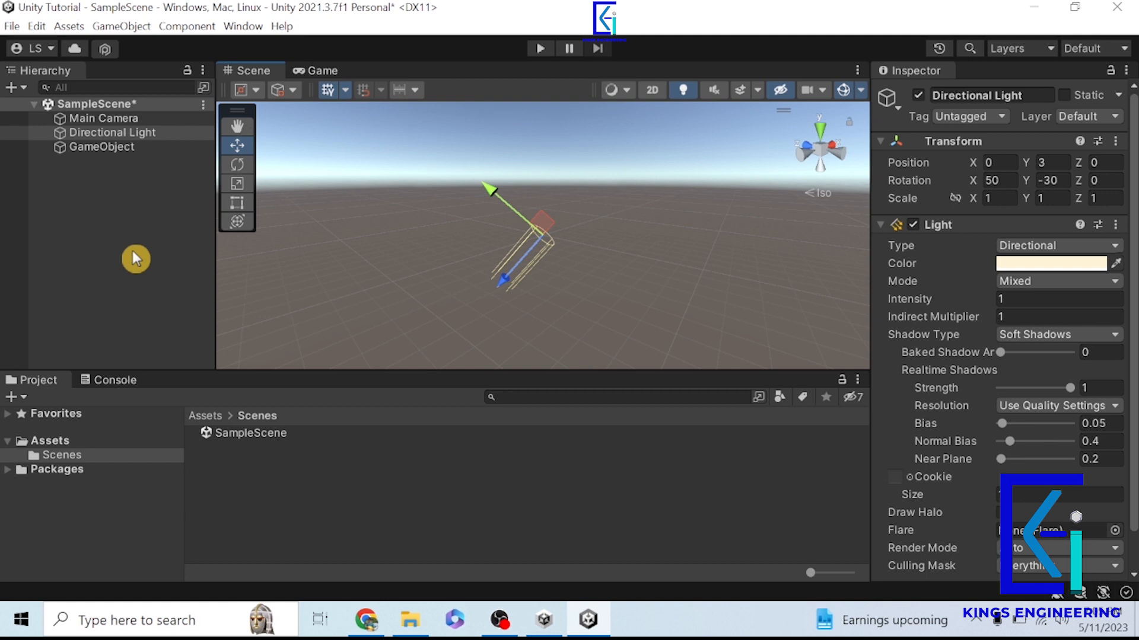
- Collapse the Main Camera's Camera component and compare its component list with that of the empty GameObject
click(127, 120)
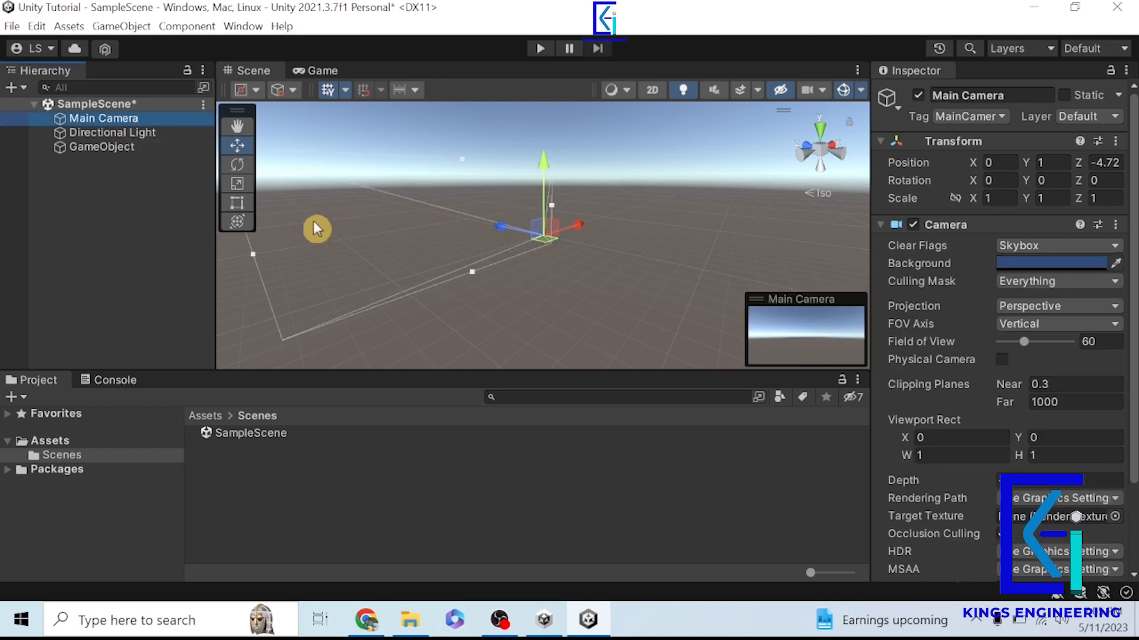
click(890, 226)
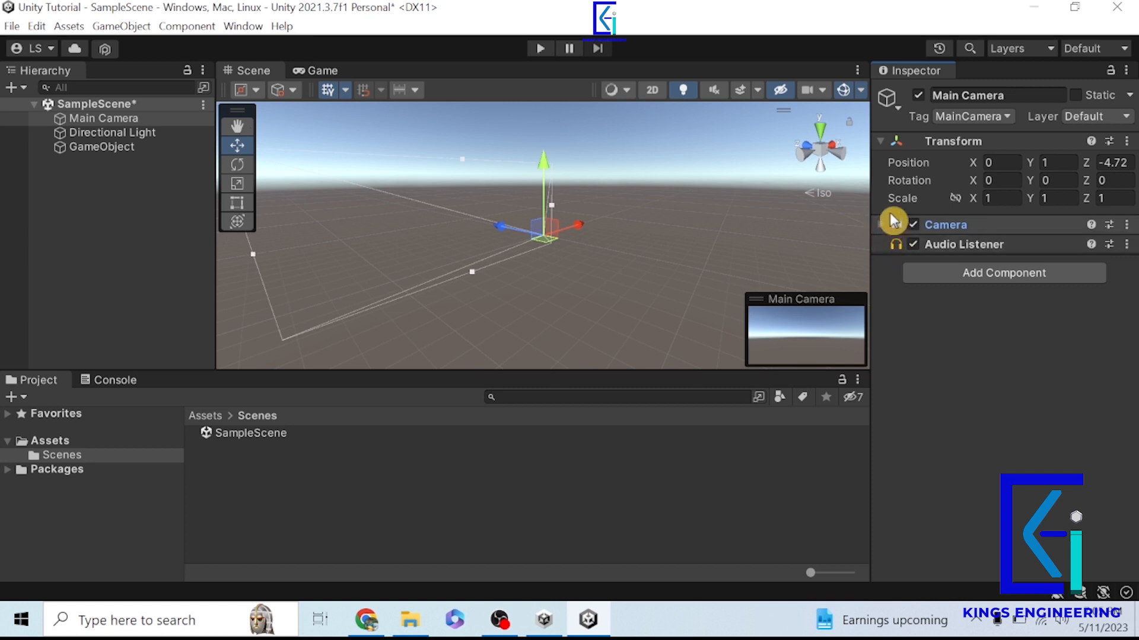
click(115, 119)
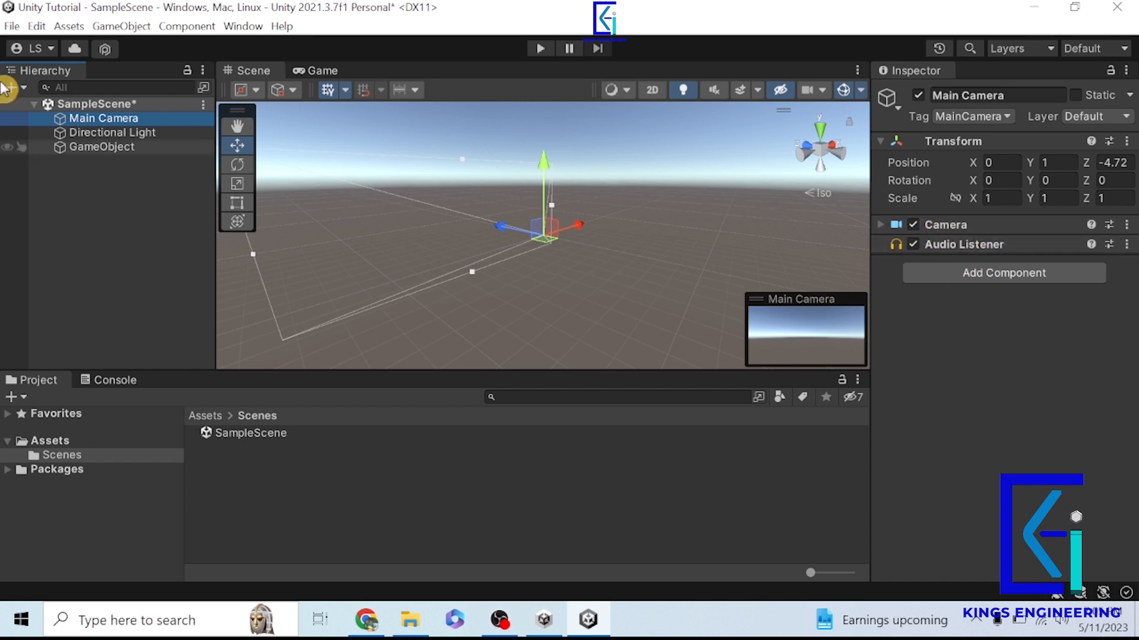
click(95, 147)
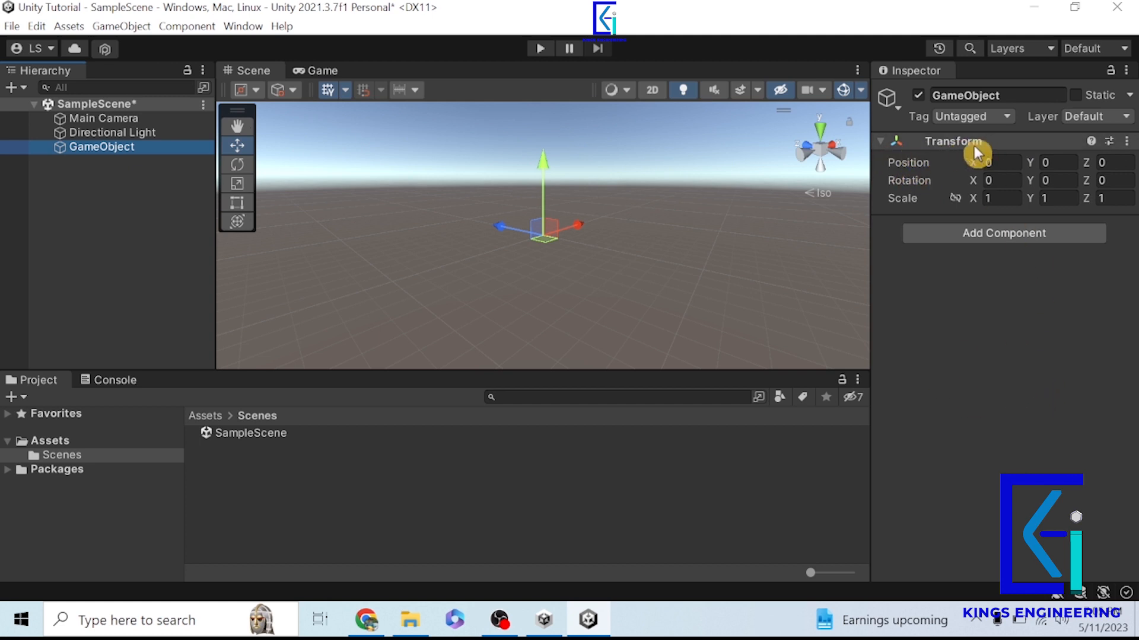
click(64, 122)
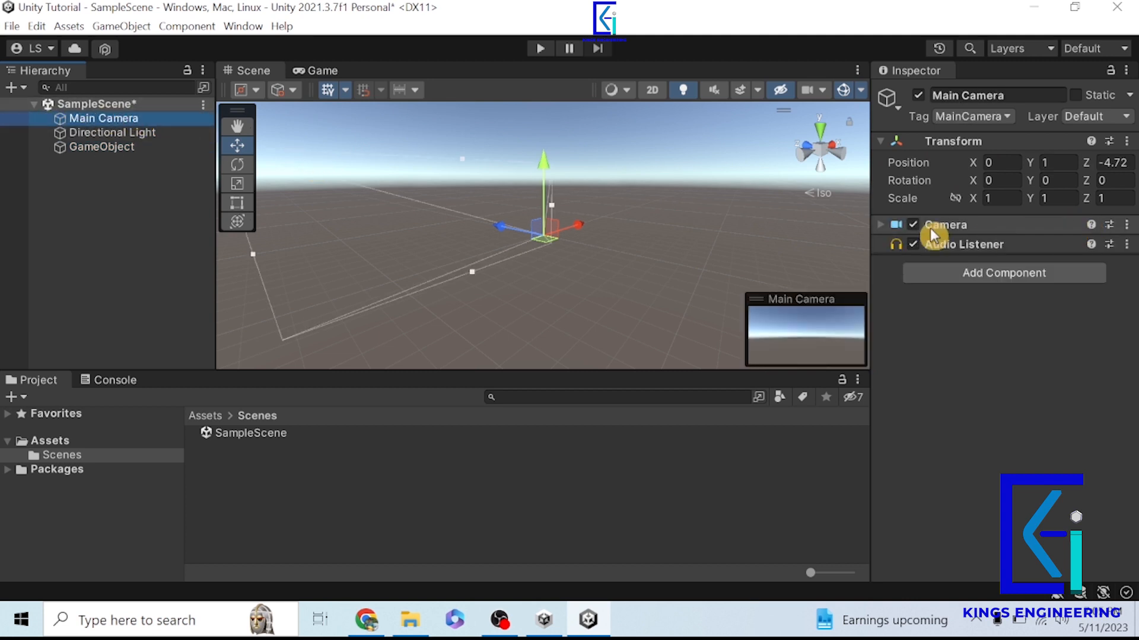
- Add a Camera component to the empty GameObject
click(85, 151)
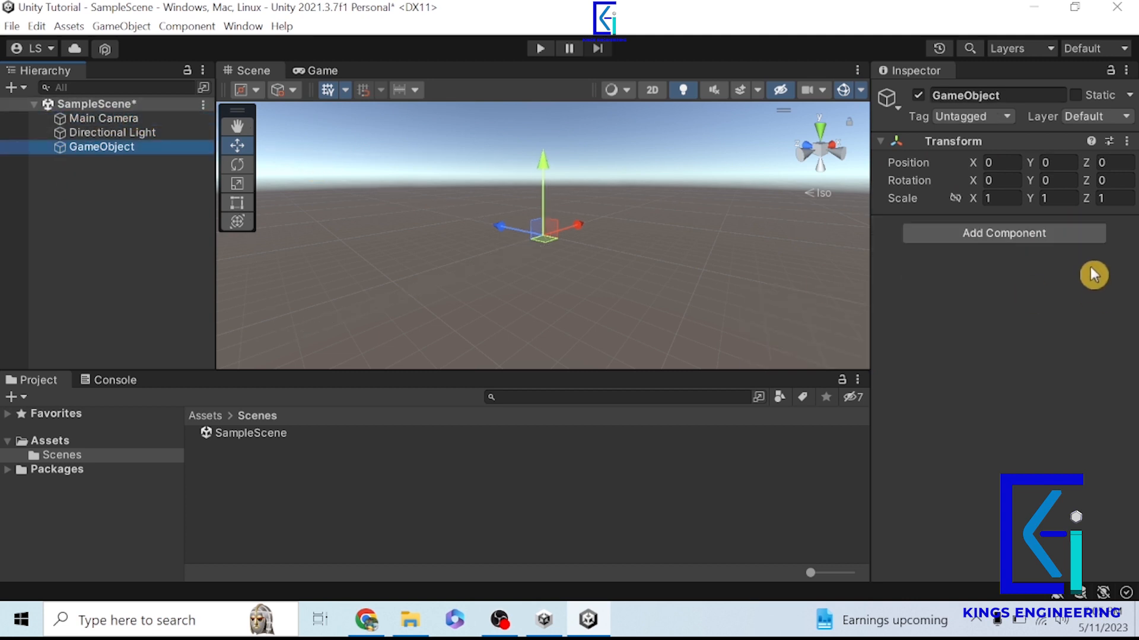
click(1048, 237)
key(BackSpace)
text(cam)
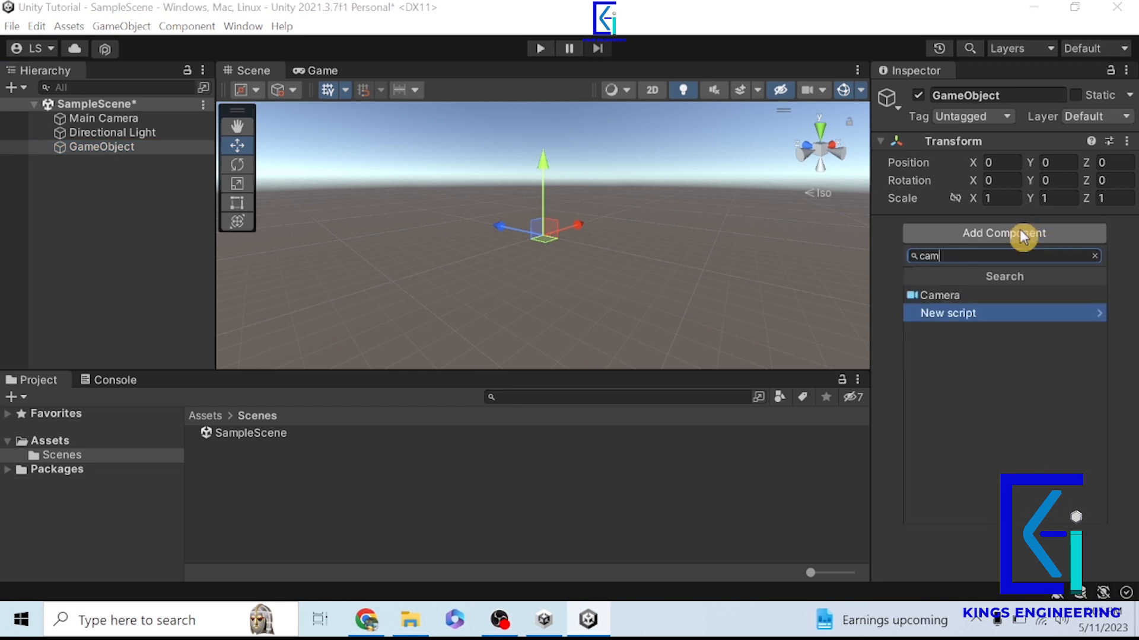
key(Up)
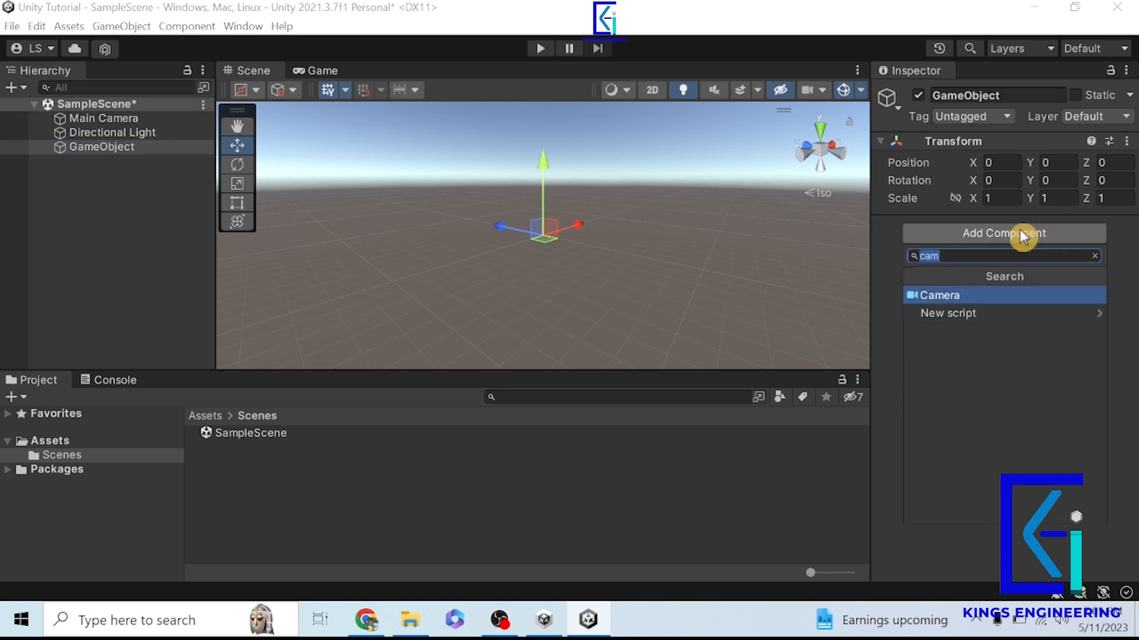
key(Return)
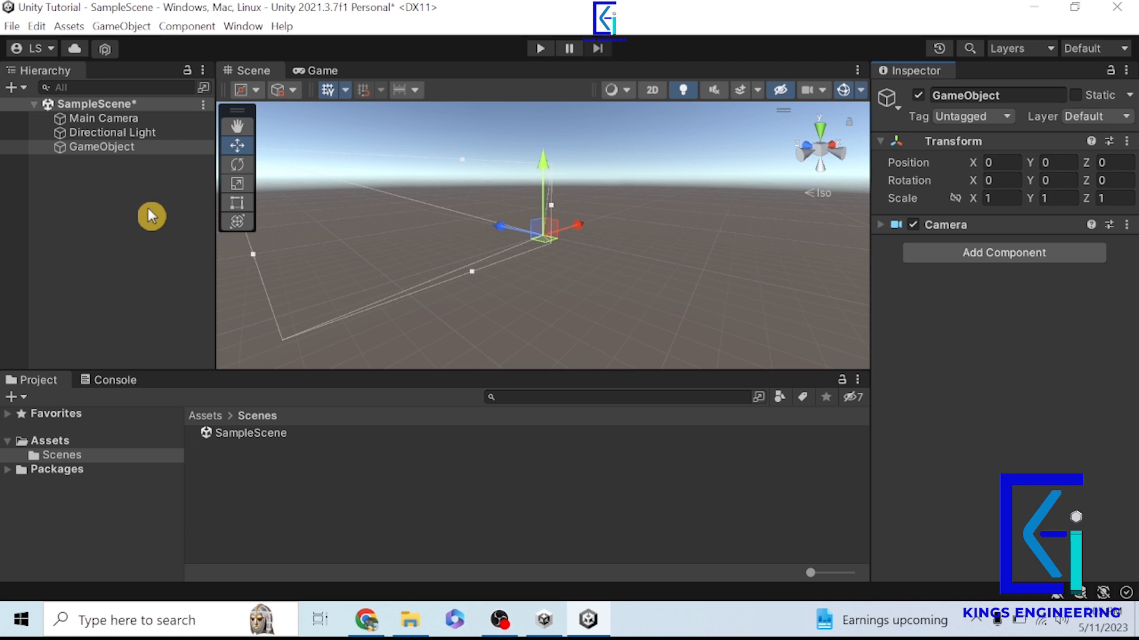
- Move the empty GameObject along the Z axis to about -805, and frame it and the Main Camera in the scene
click(127, 148)
drag(503, 231, 607, 259)
click(646, 317)
double_click(95, 148)
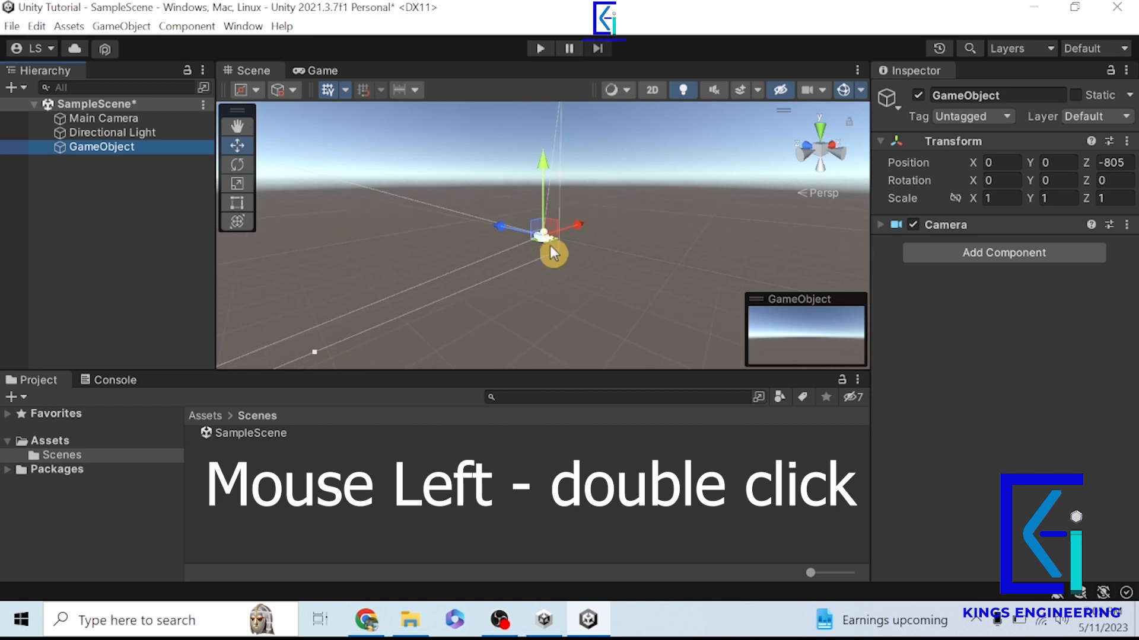
click(103, 122)
double_click(103, 121)
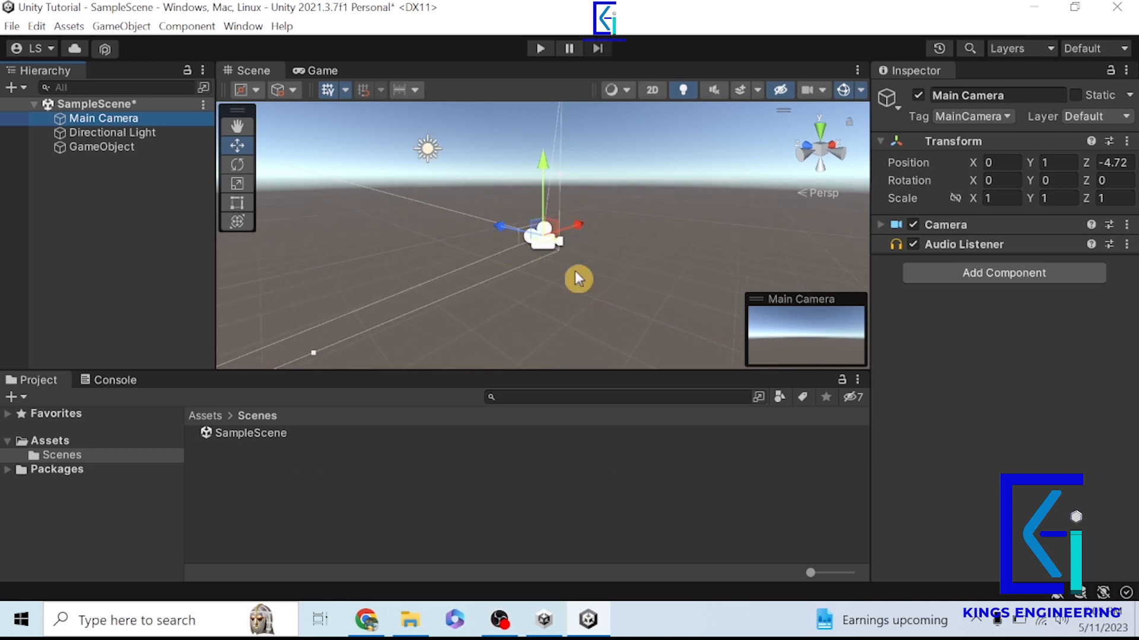
- Delete the GameObject that carries the added Camera component from SampleScene
click(76, 147)
right_click(76, 148)
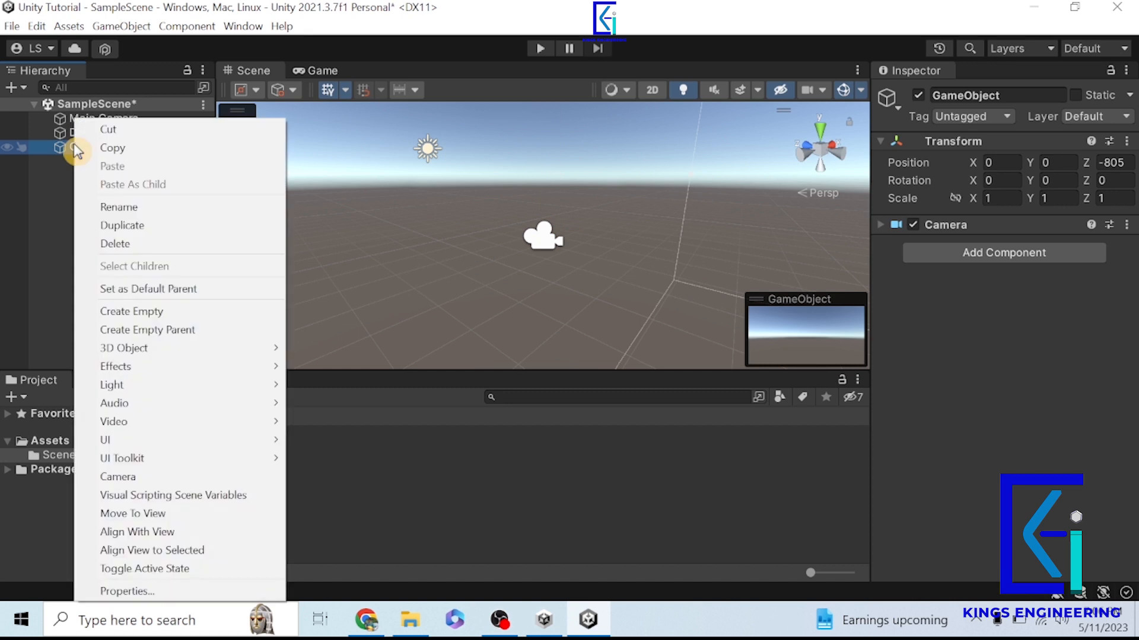
click(112, 243)
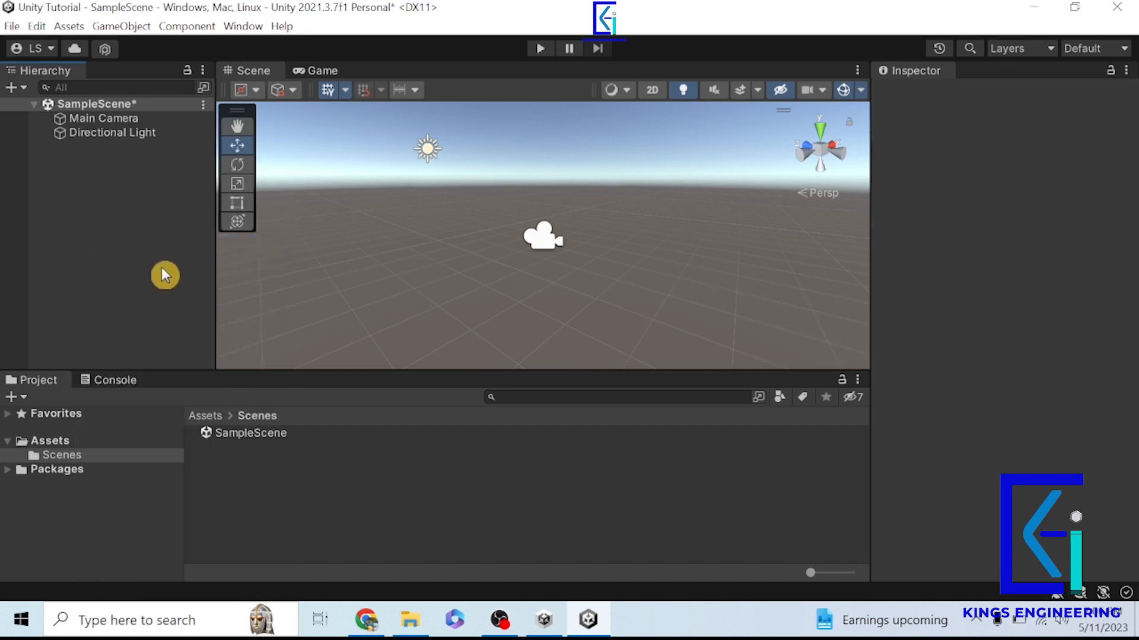
- Add a 3D Cube to SampleScene and enlarge the scene view's height
right_click(84, 204)
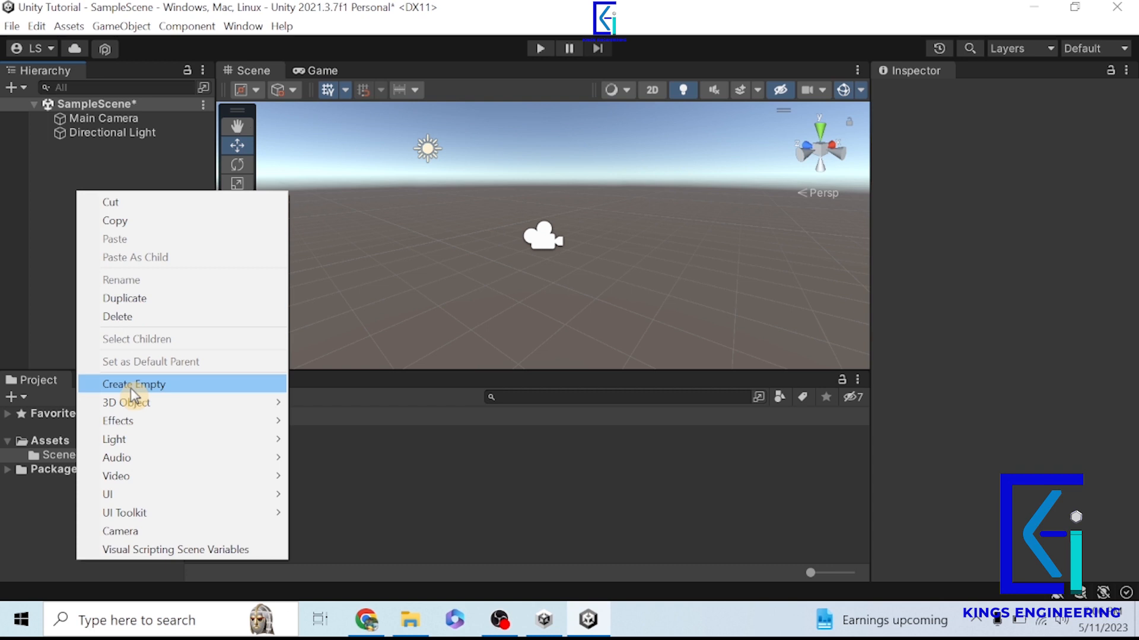
mouse_move(193, 401)
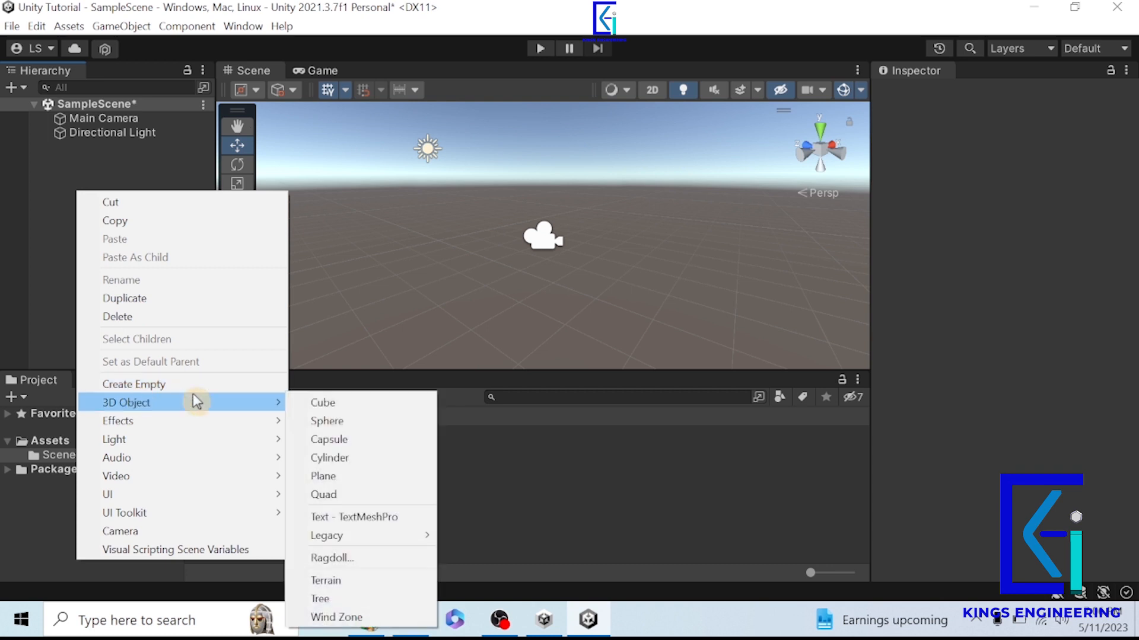
click(328, 404)
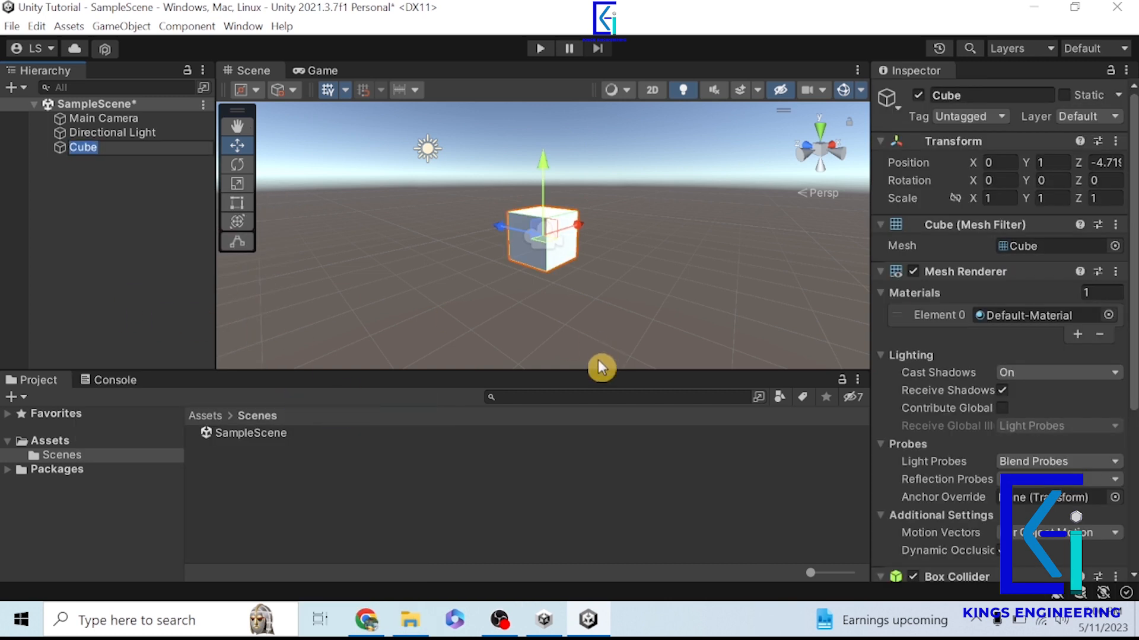
drag(598, 366, 591, 540)
click(89, 190)
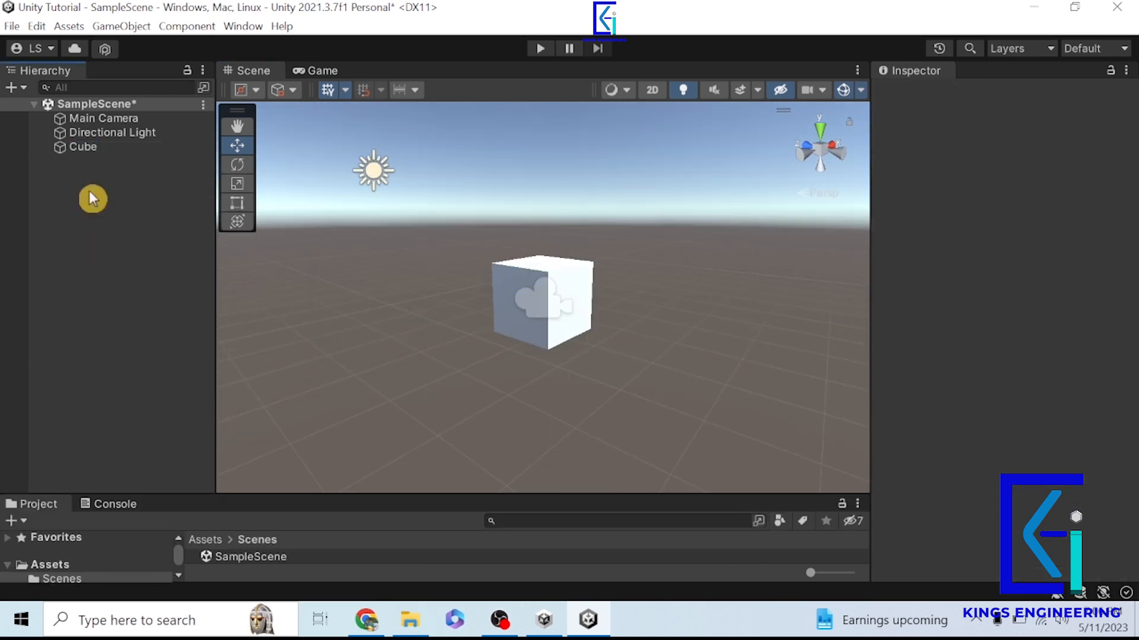
- Set the Cube's Position Y and Z to 0 and frame it in the scene view
double_click(89, 149)
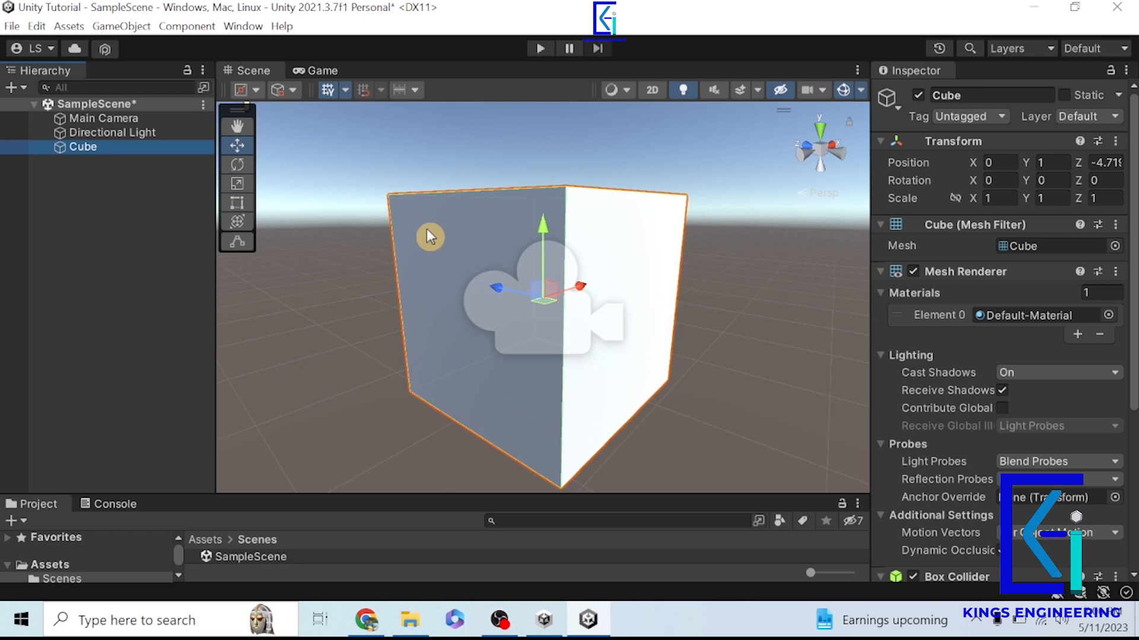
scroll(669, 254, down, 4)
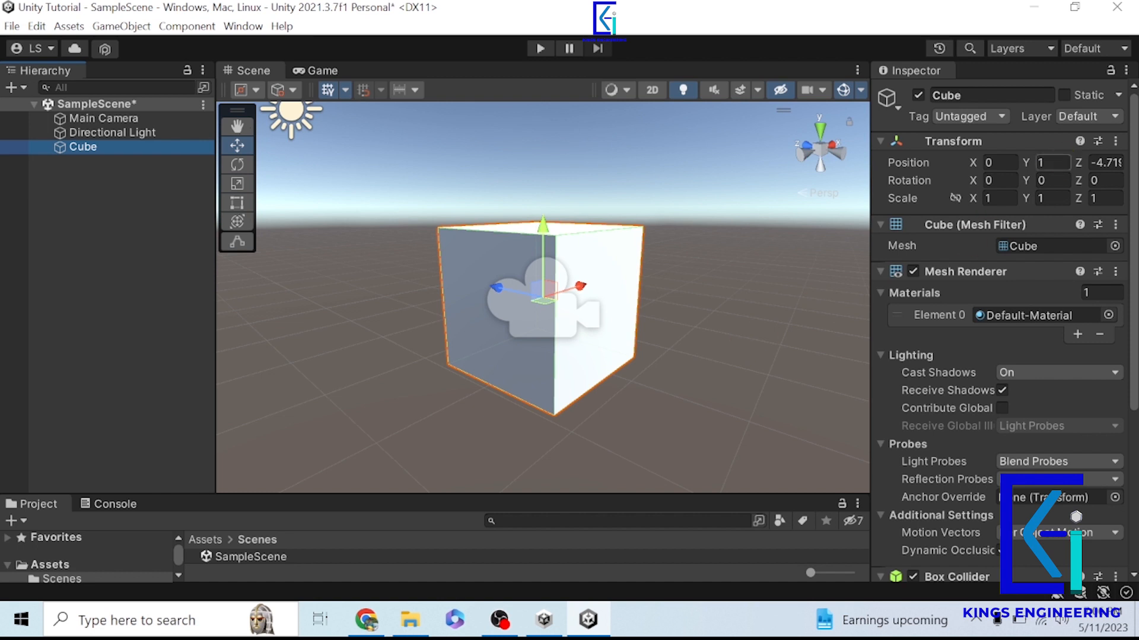
click(1053, 162)
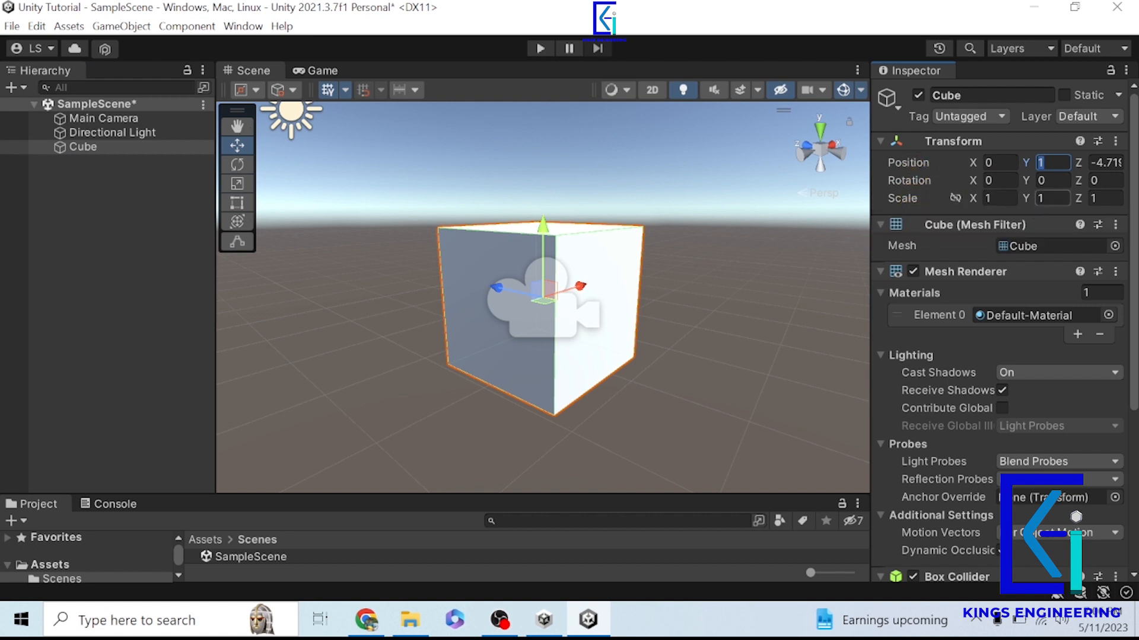
text(0)
key(Tab)
text(0)
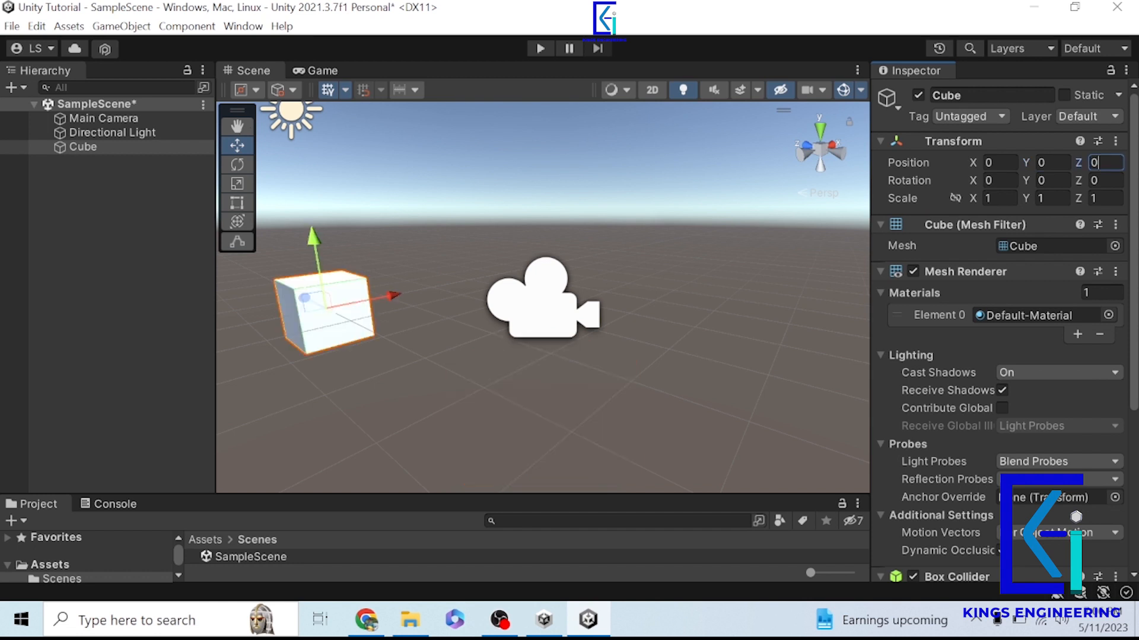
click(100, 183)
click(98, 147)
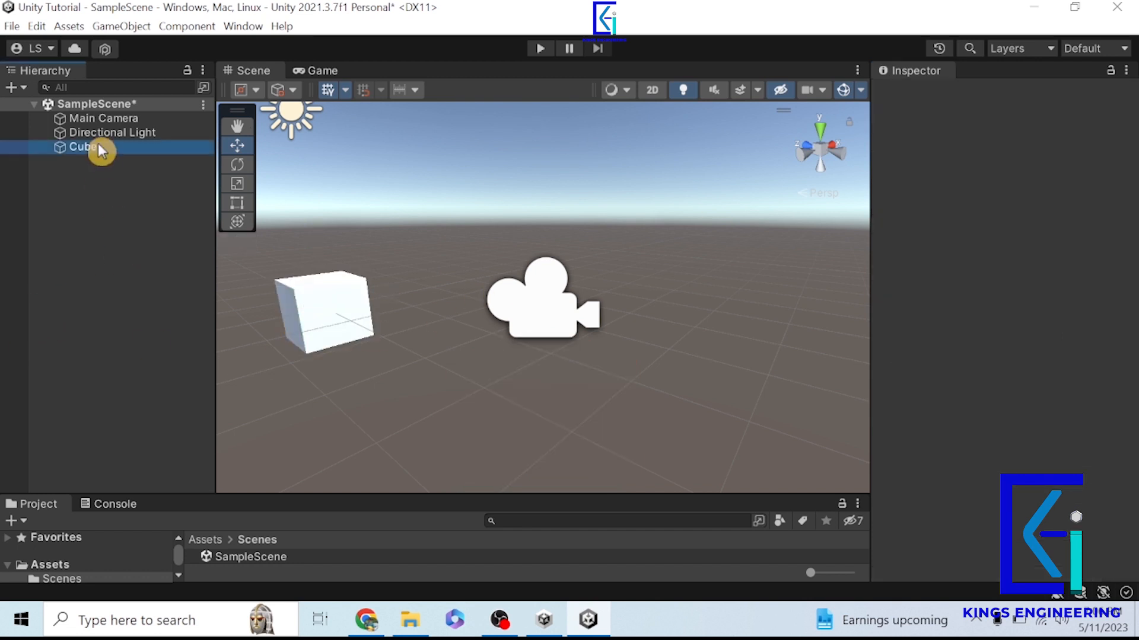
double_click(98, 147)
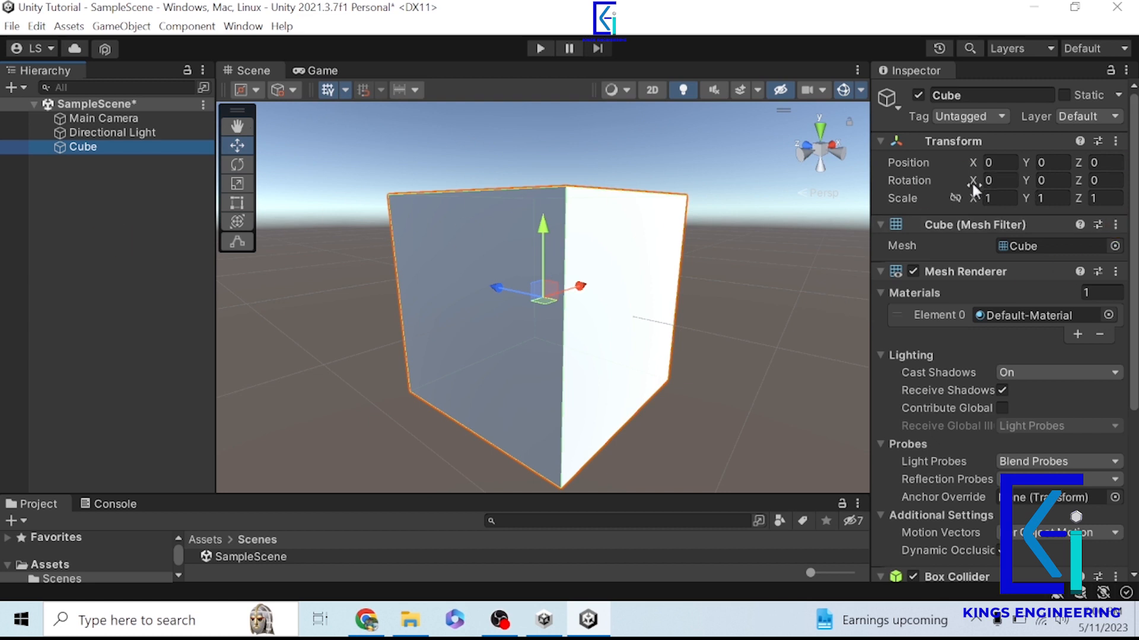
- Try rotating the Cube about its X and Y axes through the Transform values, and undo the rotation
drag(972, 182, 1135, 185)
drag(1031, 180, 1002, 187)
key(ctrl+z)
- Set the Cube's X scale to 0.67 and try a Y scale of 1.51, undoing the Y change
scroll(340, 271, up, 6)
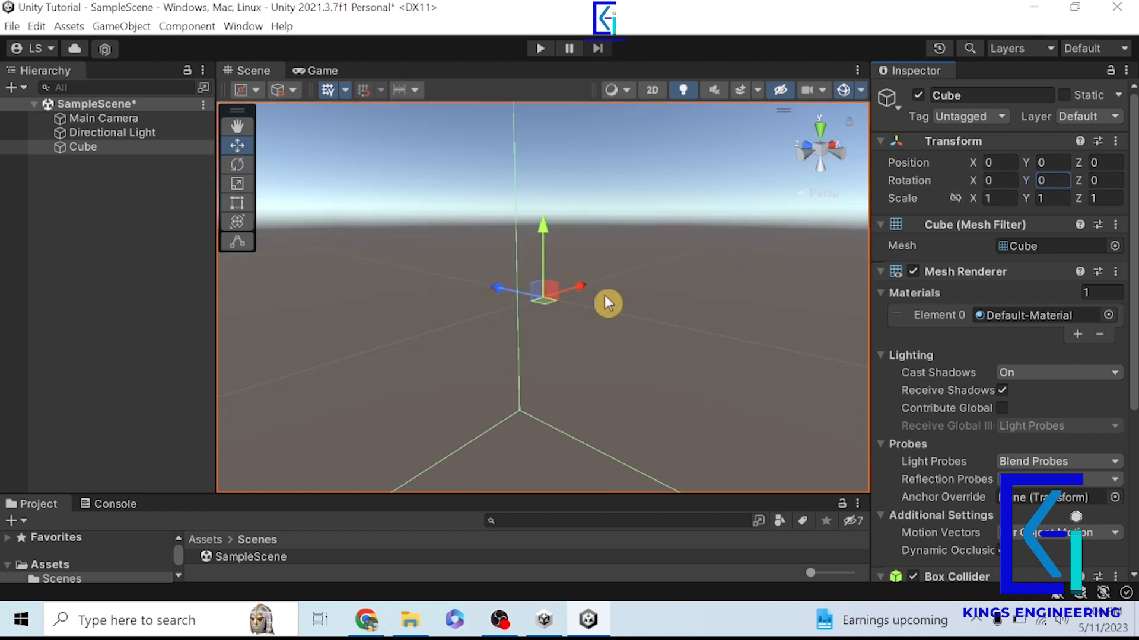
alt+drag(640, 262, 267, 285)
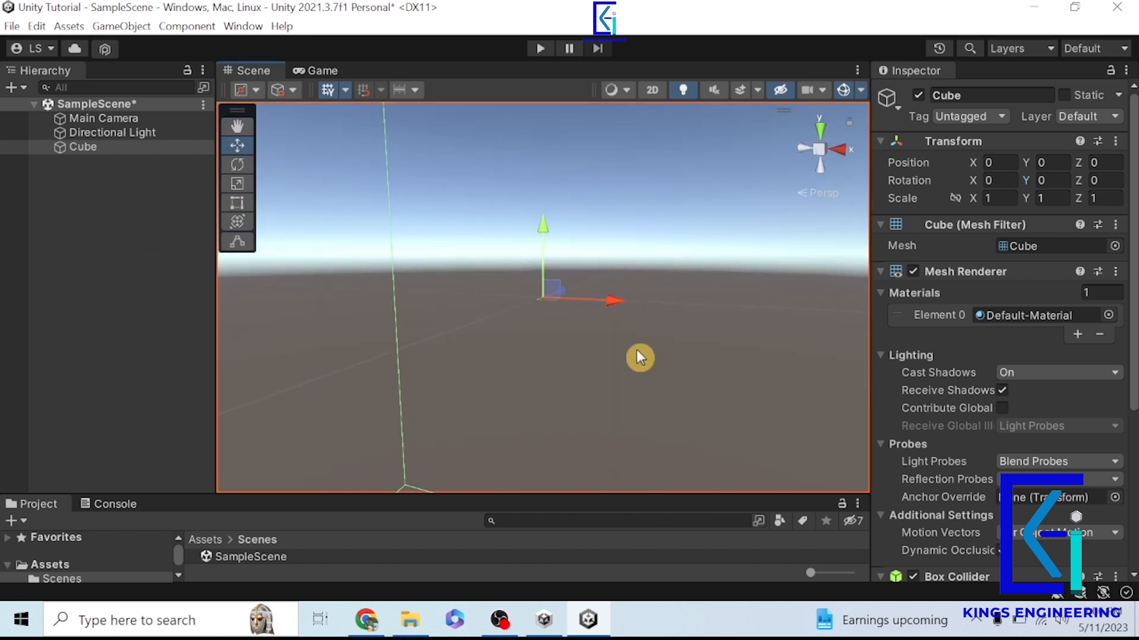
double_click(85, 152)
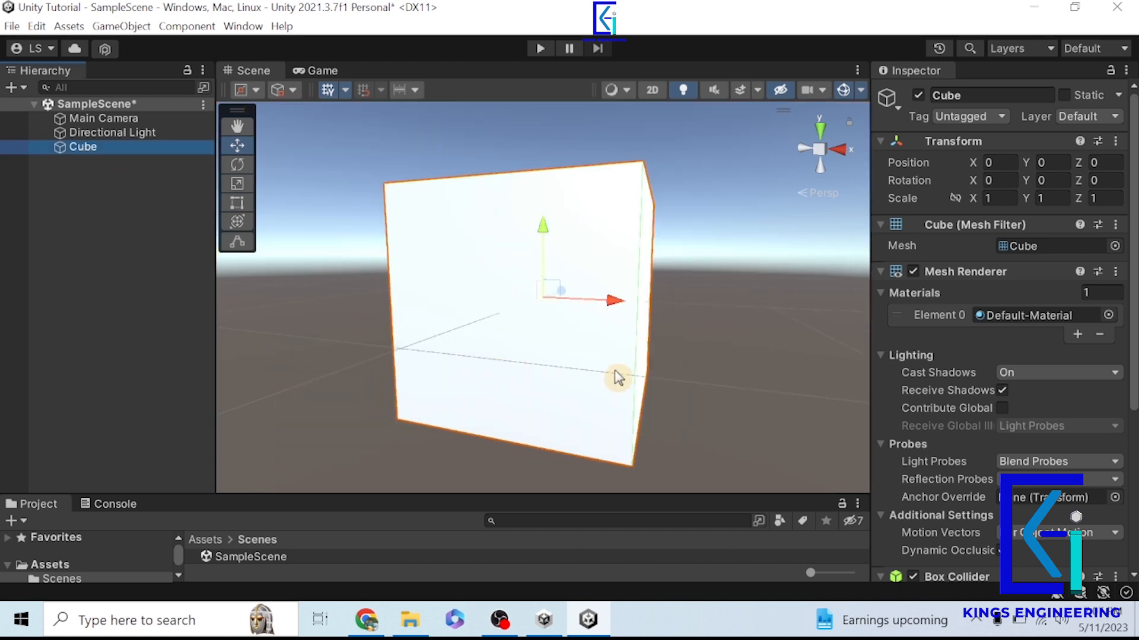
alt+drag(435, 278, 587, 368)
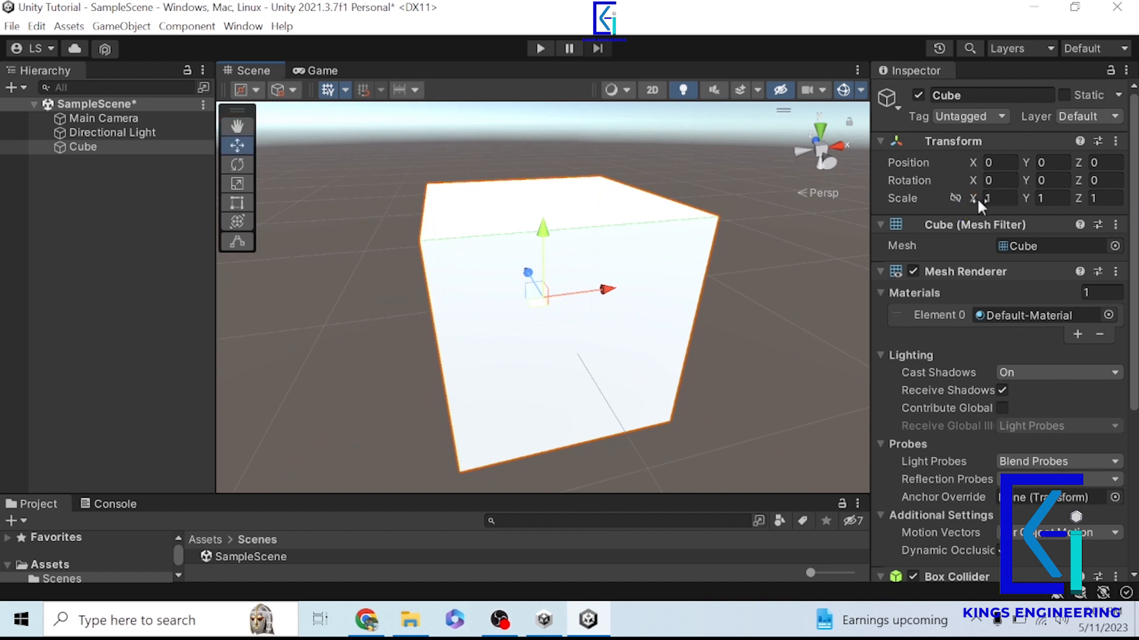
drag(978, 204, 1037, 204)
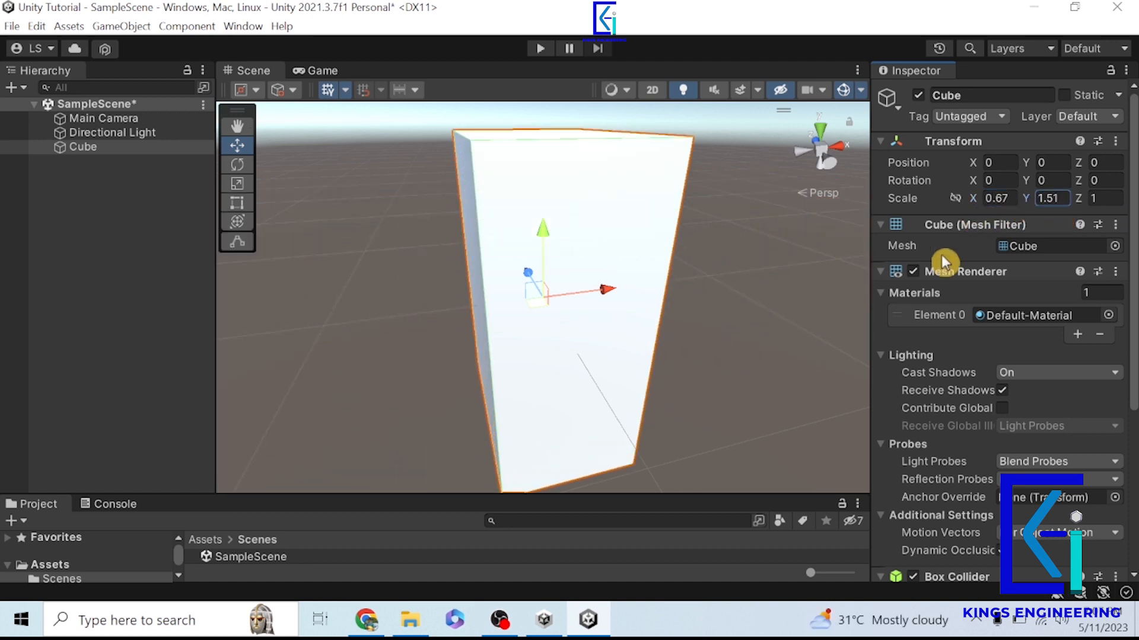
key(ctrl+z)
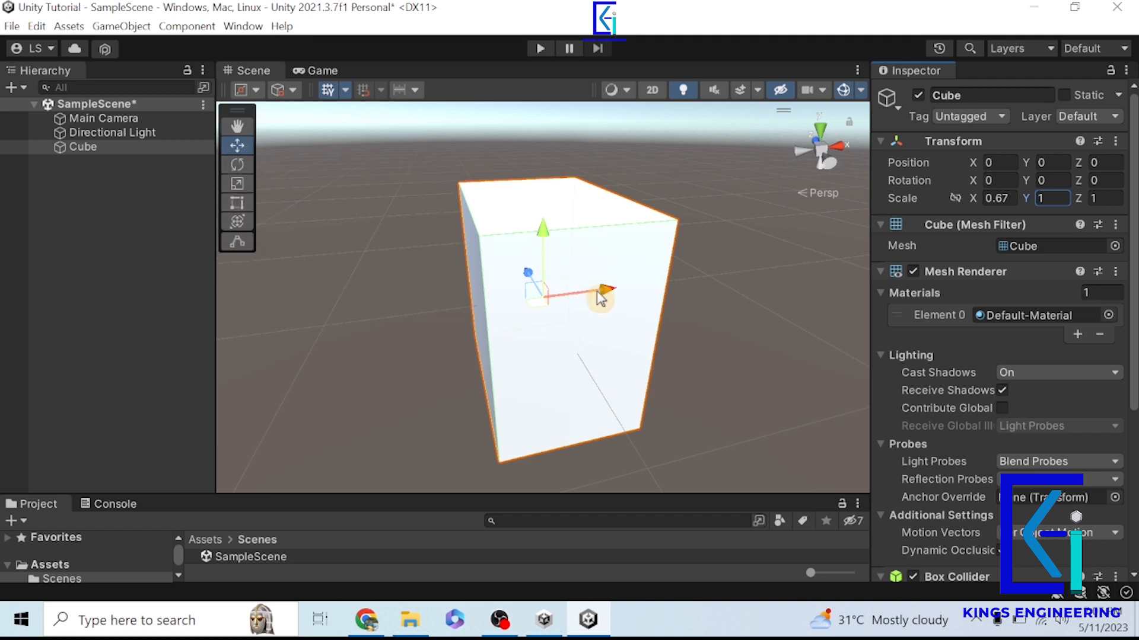
- Move the Cube to about X -0.09, Y 0.088, Z 0.366, and rotate it to about X -19.87, Y -41.91 using the scene gizmos
drag(601, 291, 569, 313)
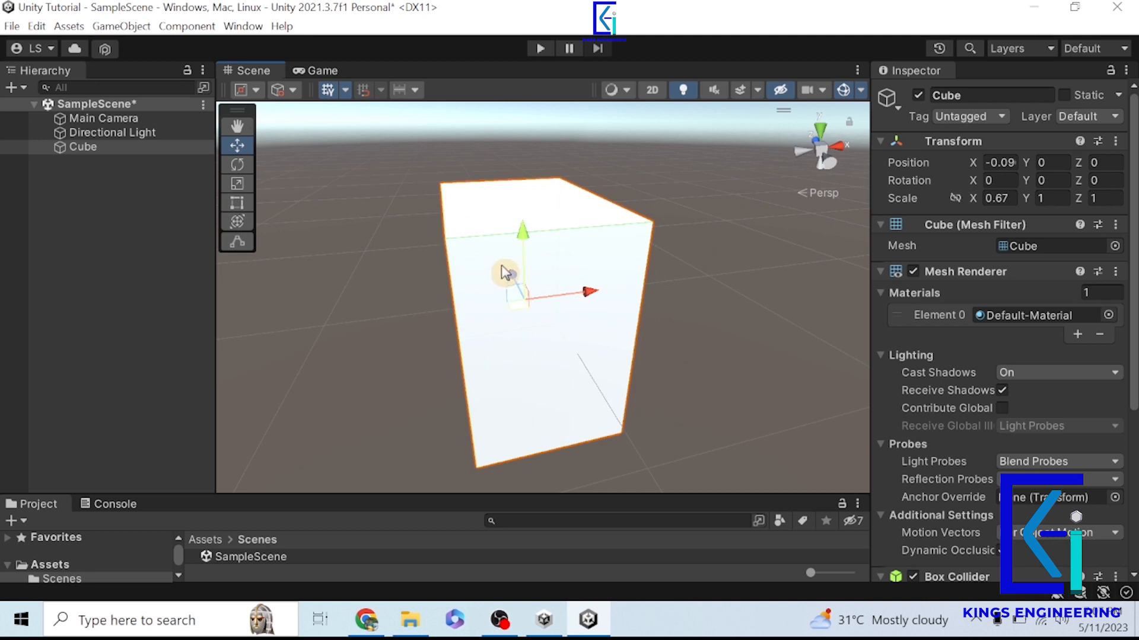
drag(506, 273, 500, 262)
drag(508, 224, 508, 213)
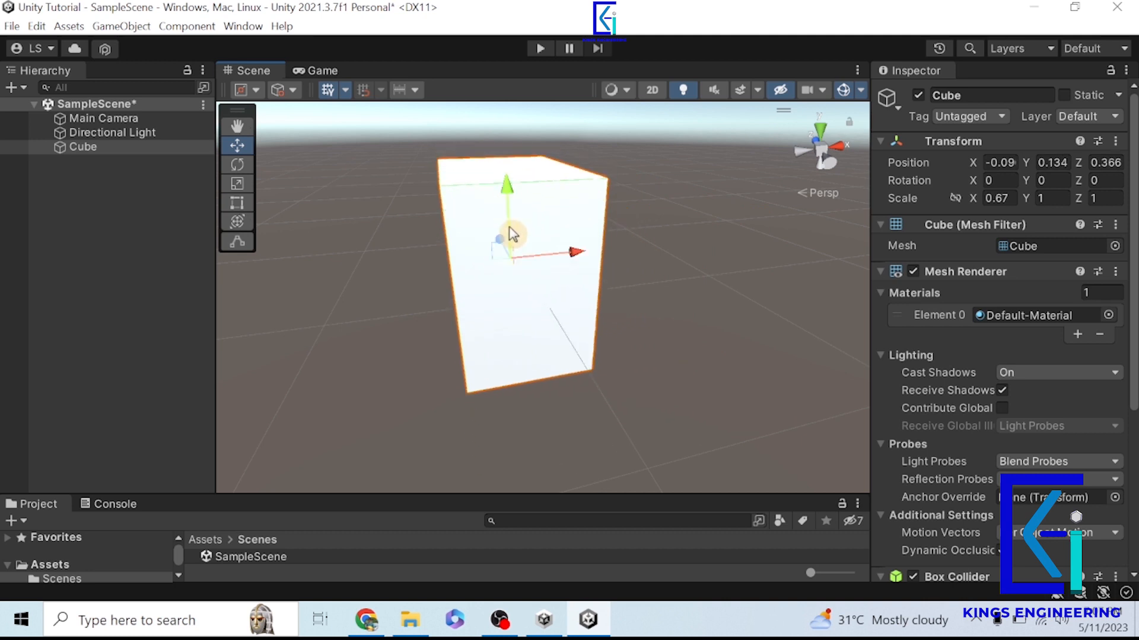
click(247, 165)
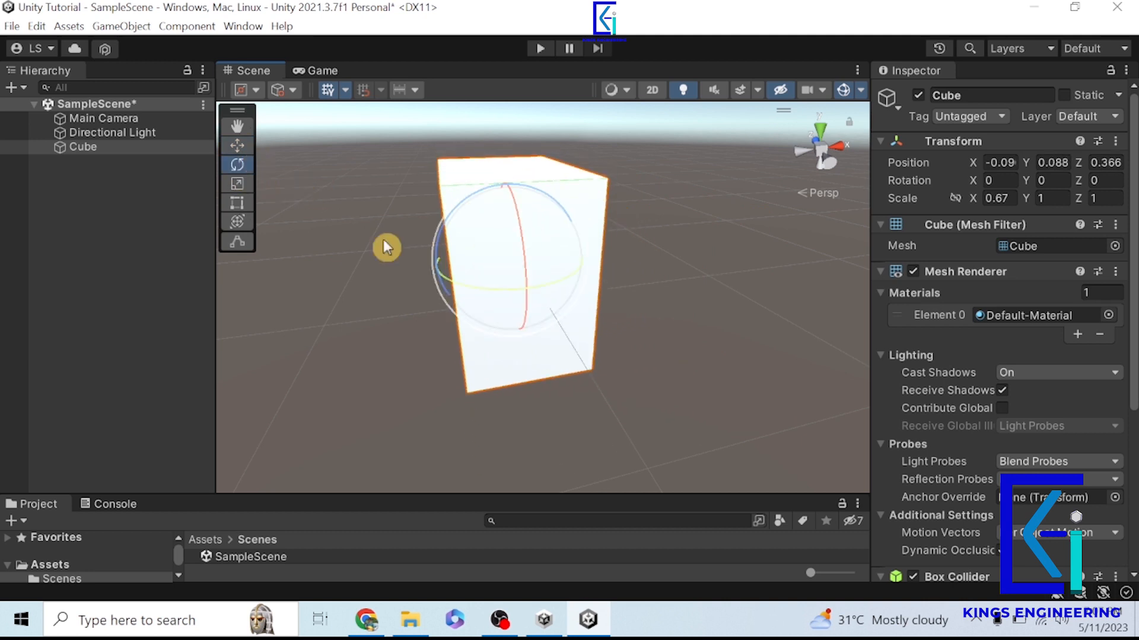
drag(494, 298, 580, 264)
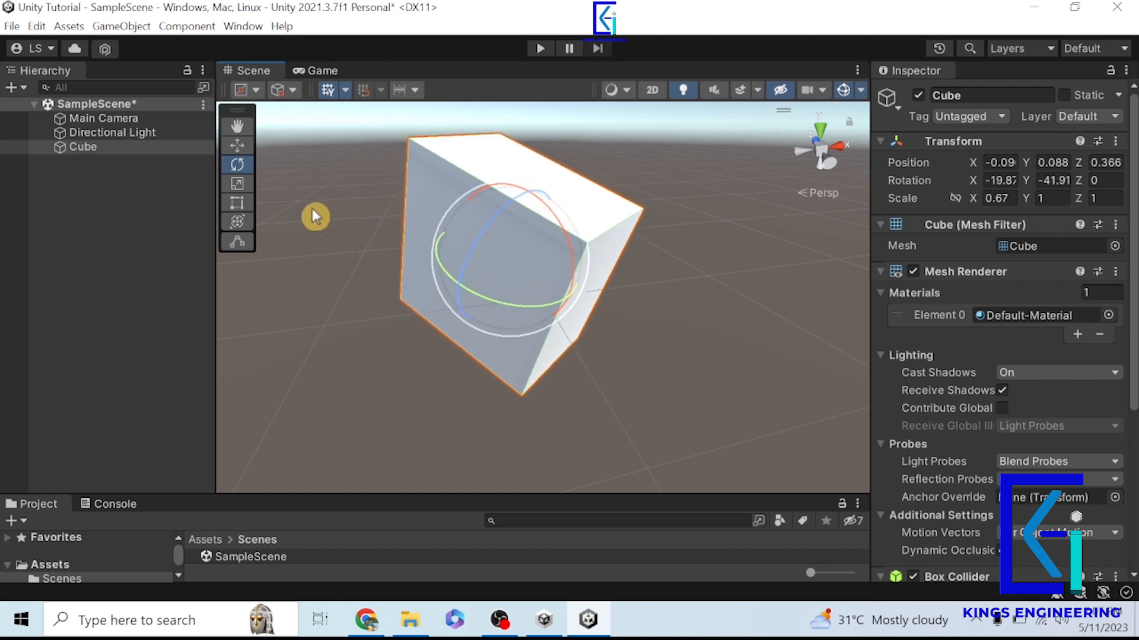
- Scale the Cube to about 1.08, 3.16 and 1.36 with the Scale tool, and reset its Transform to default values
click(244, 185)
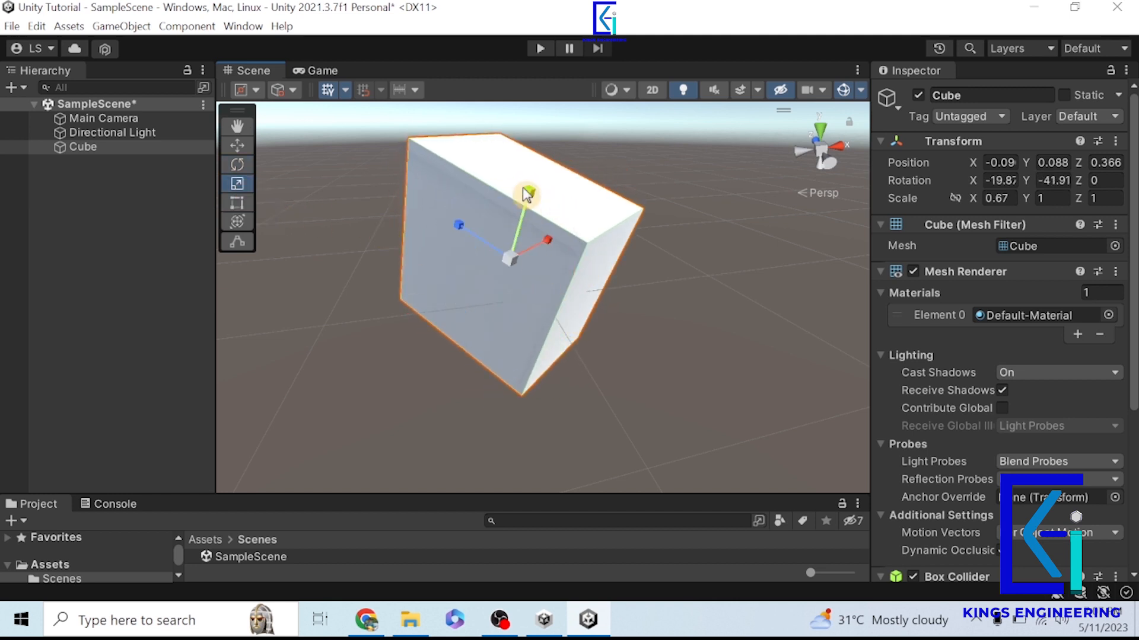
drag(529, 196, 540, 111)
drag(458, 232, 577, 237)
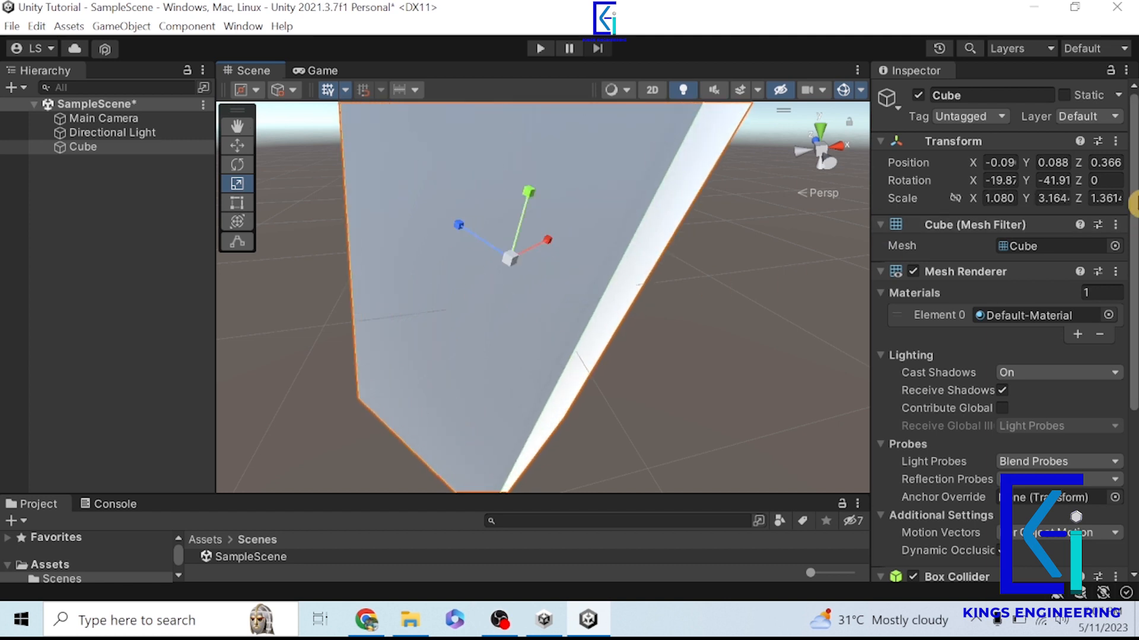
click(1117, 142)
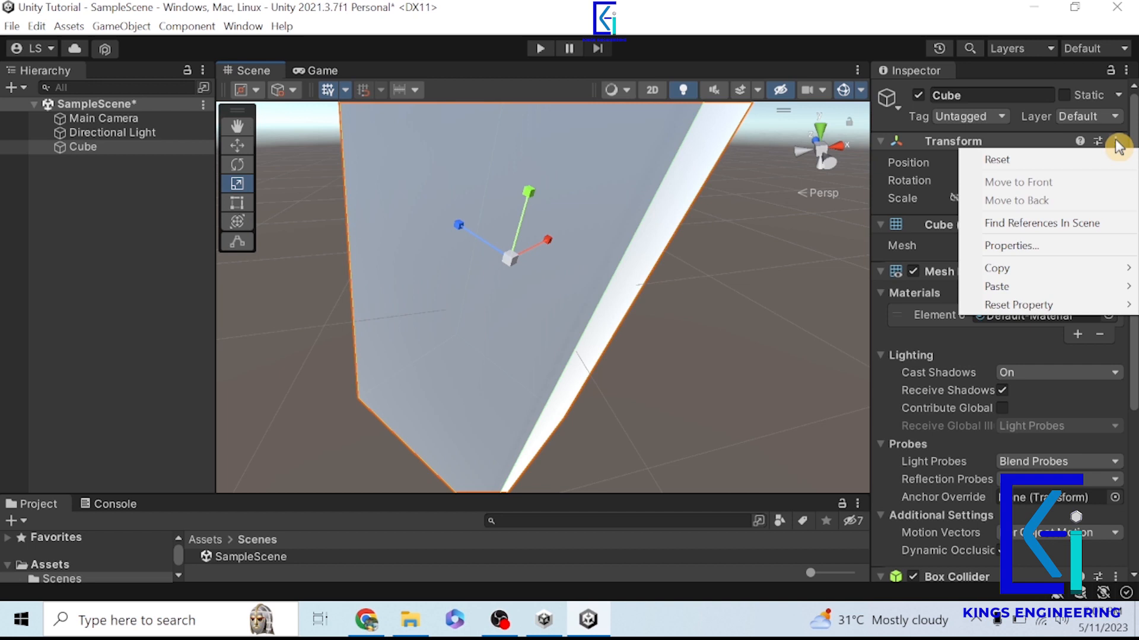
click(1067, 160)
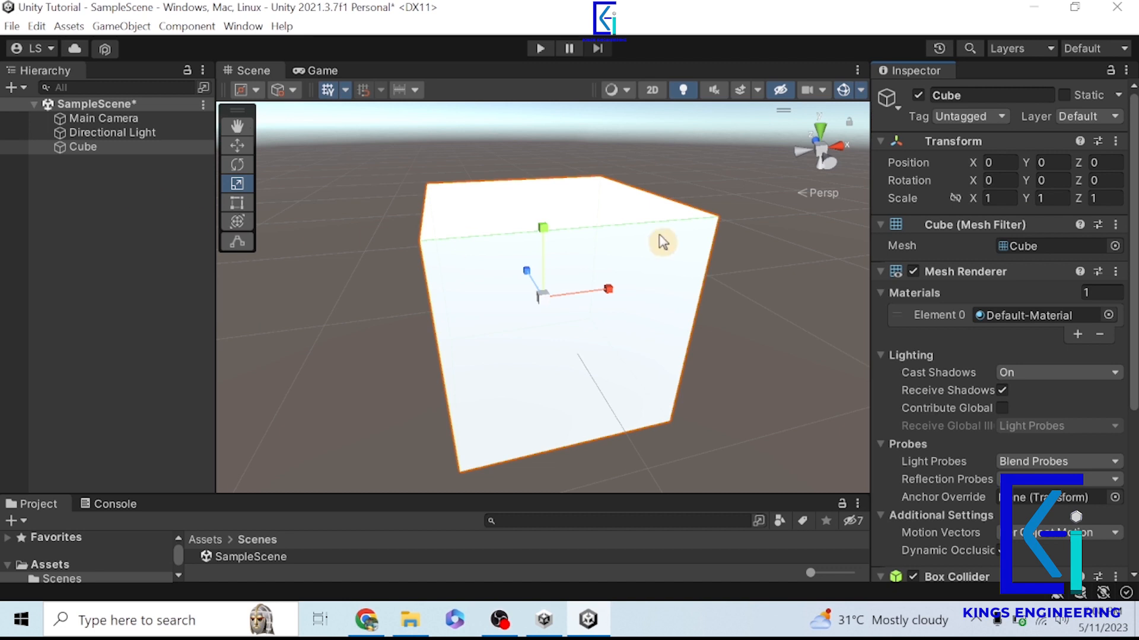
- Stretch the Cube with the Scale tool to about 6.83 along X and 6.76 along Z
key(alt)
alt+drag(490, 393, 832, 365)
drag(472, 301, 343, 305)
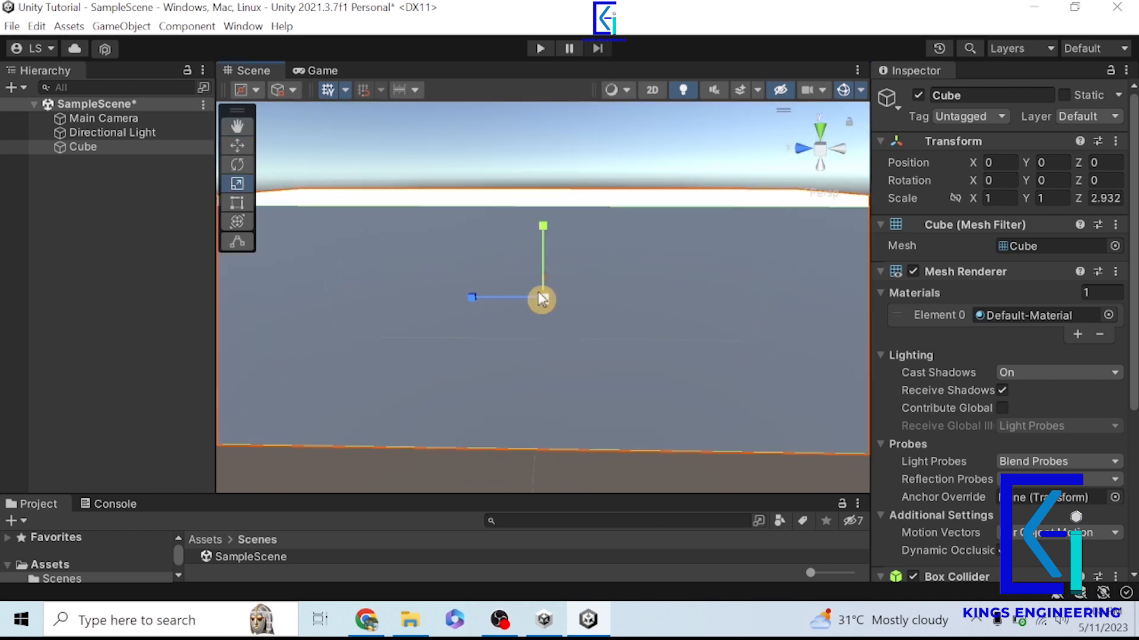
mouse_move(619, 348)
alt+mouse_down()
mouse_move(414, 432)
mouse_move(616, 354)
alt+mouse_up()
drag(605, 287, 753, 265)
scroll(525, 345, down, 5)
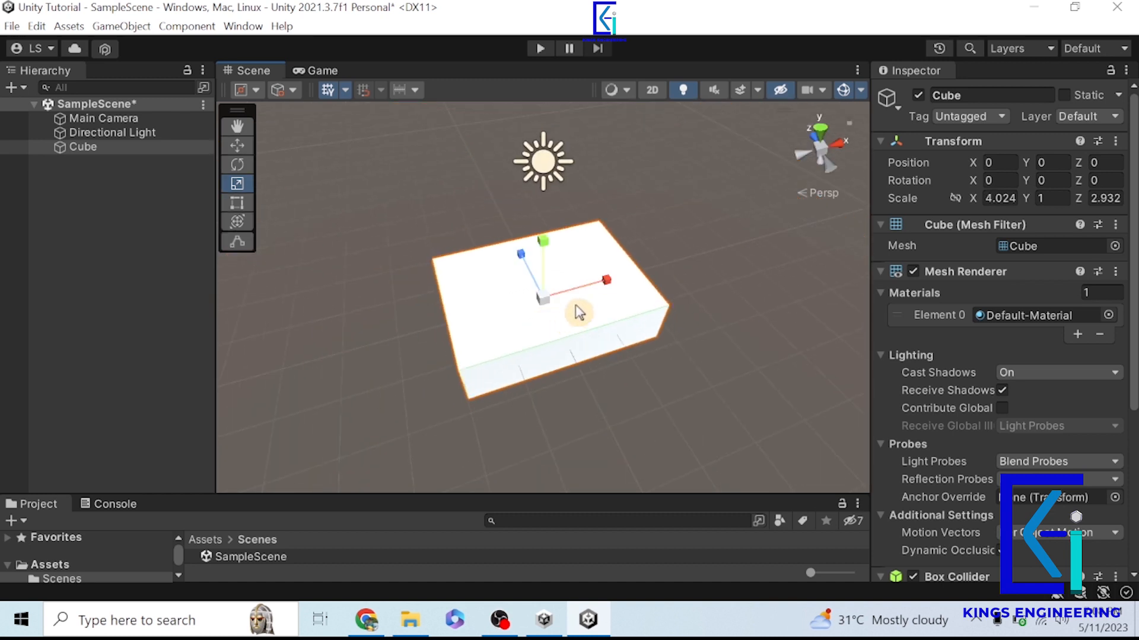
drag(605, 286, 664, 285)
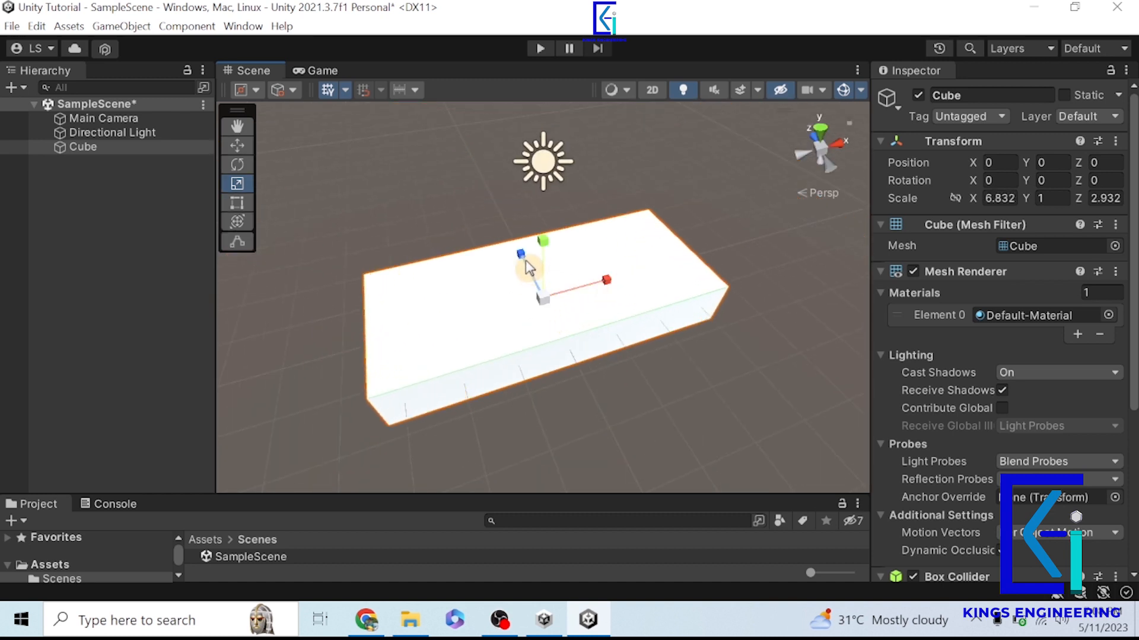
drag(520, 255, 471, 207)
scroll(569, 323, down, 4)
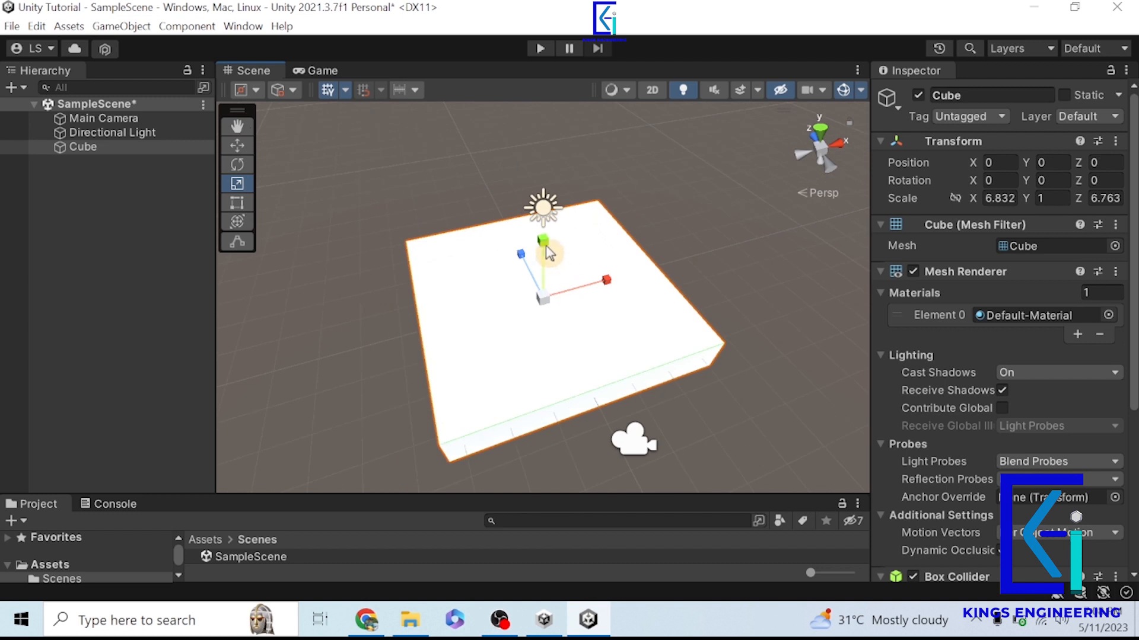
- Flatten the Cube into a thin slab with a Y scale of 0.2
drag(546, 244, 551, 295)
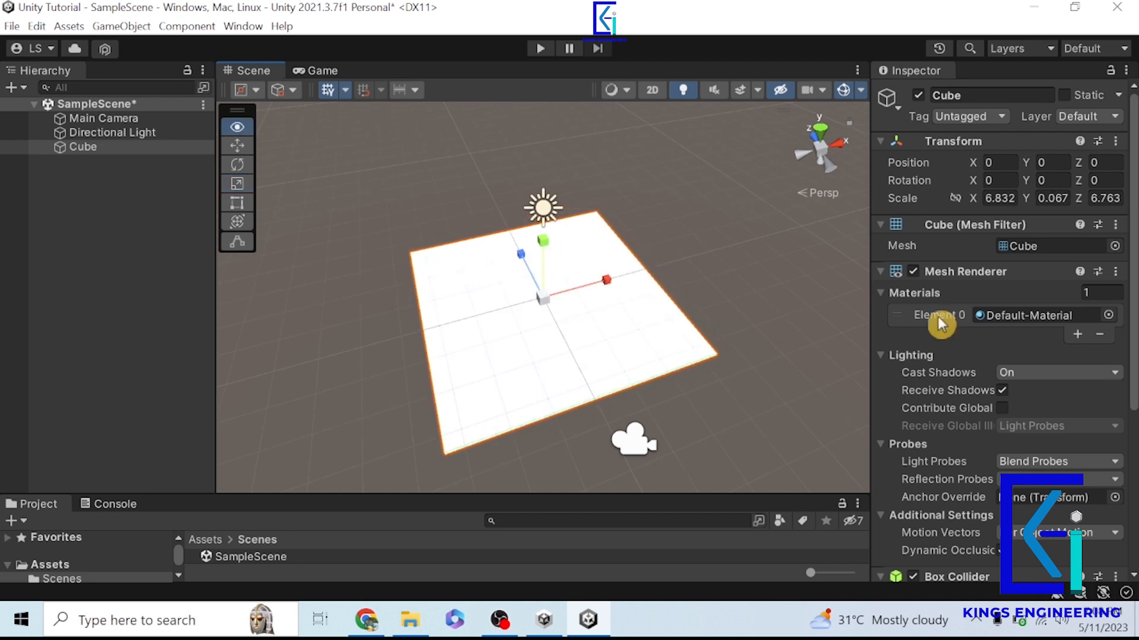
click(1053, 198)
text(0)
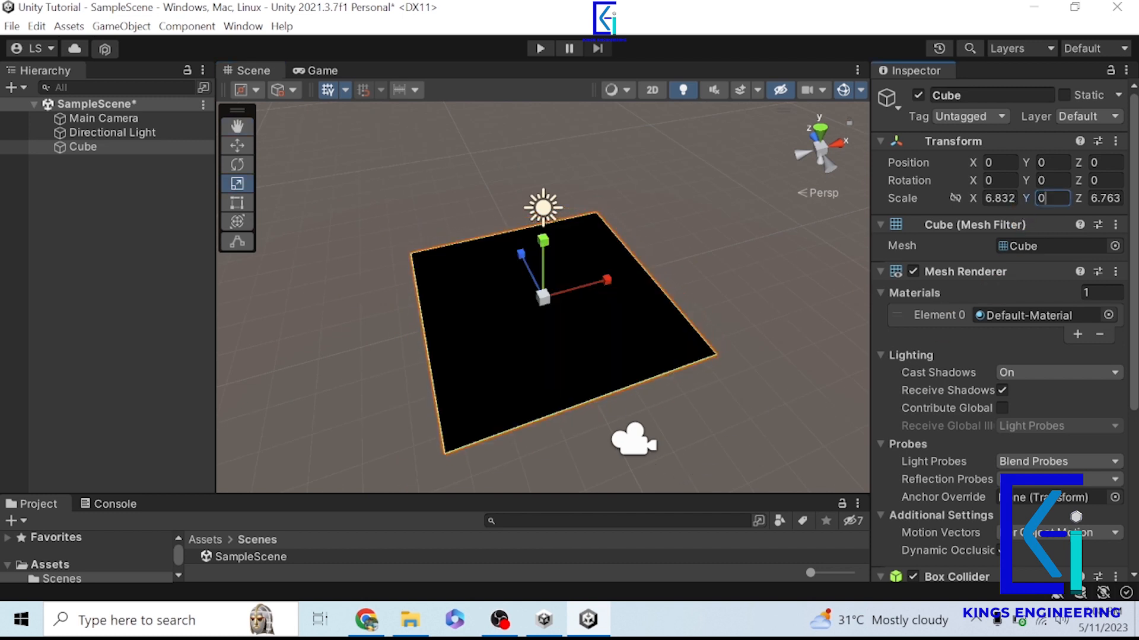
text(.2)
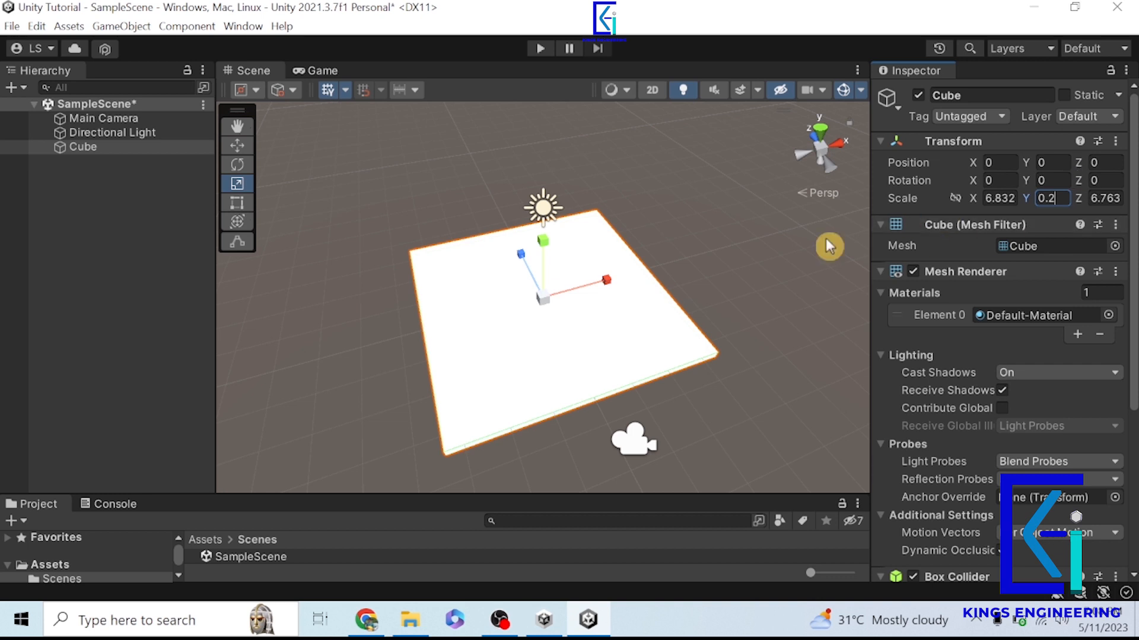
- Move the Main Camera up and back from the slab to about Y 1.39, Z -7.76
alt+drag(682, 423, 634, 237)
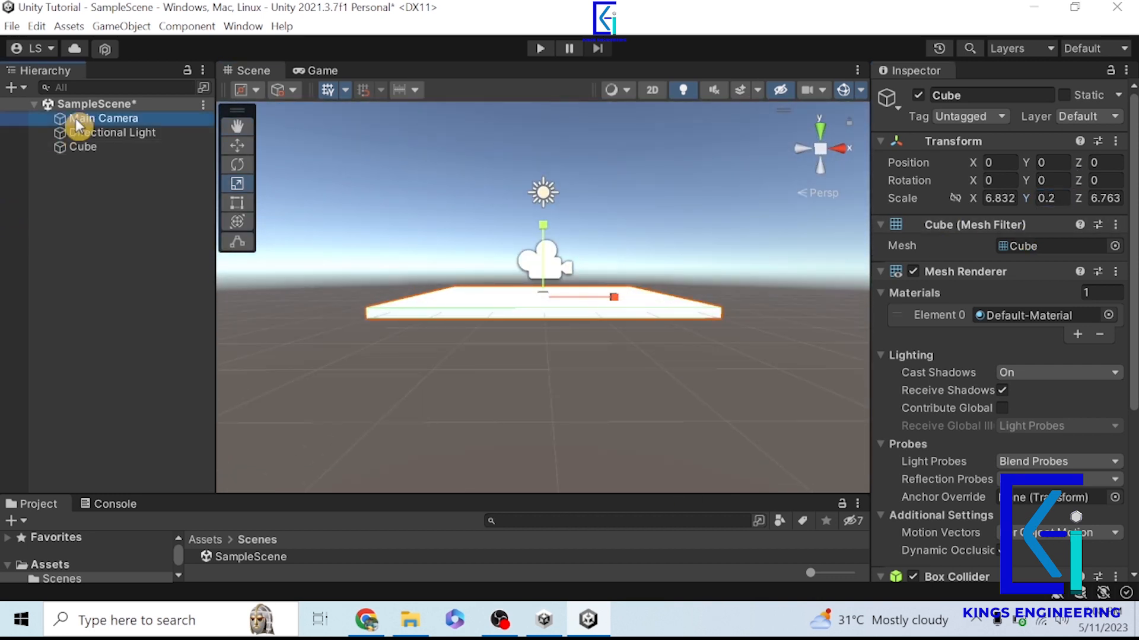
click(76, 119)
alt+drag(698, 323, 513, 326)
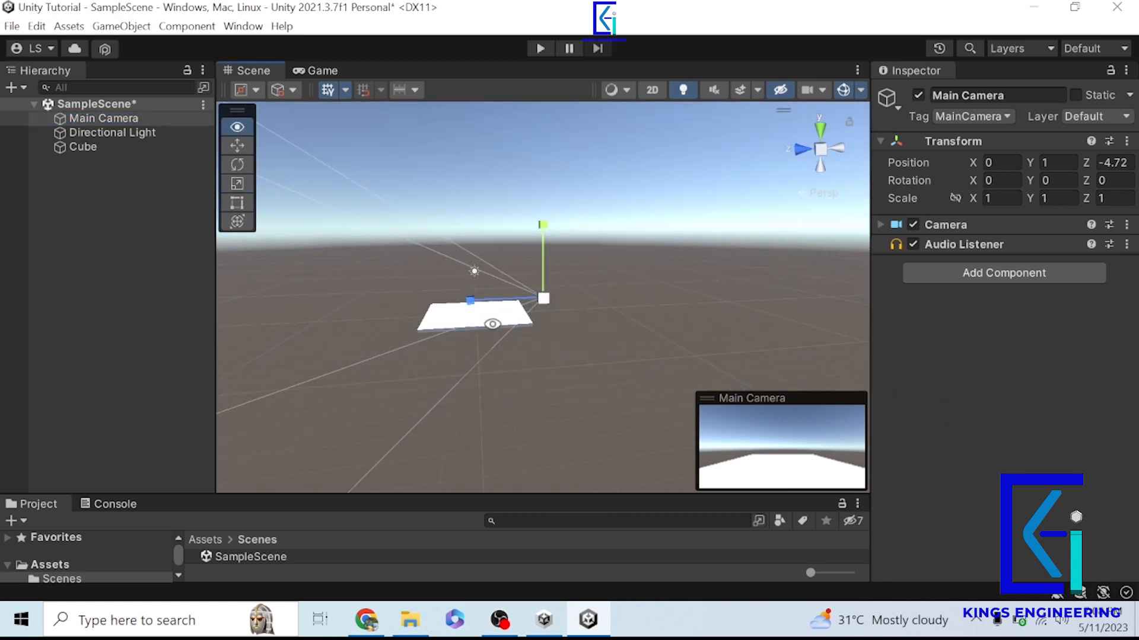
click(236, 145)
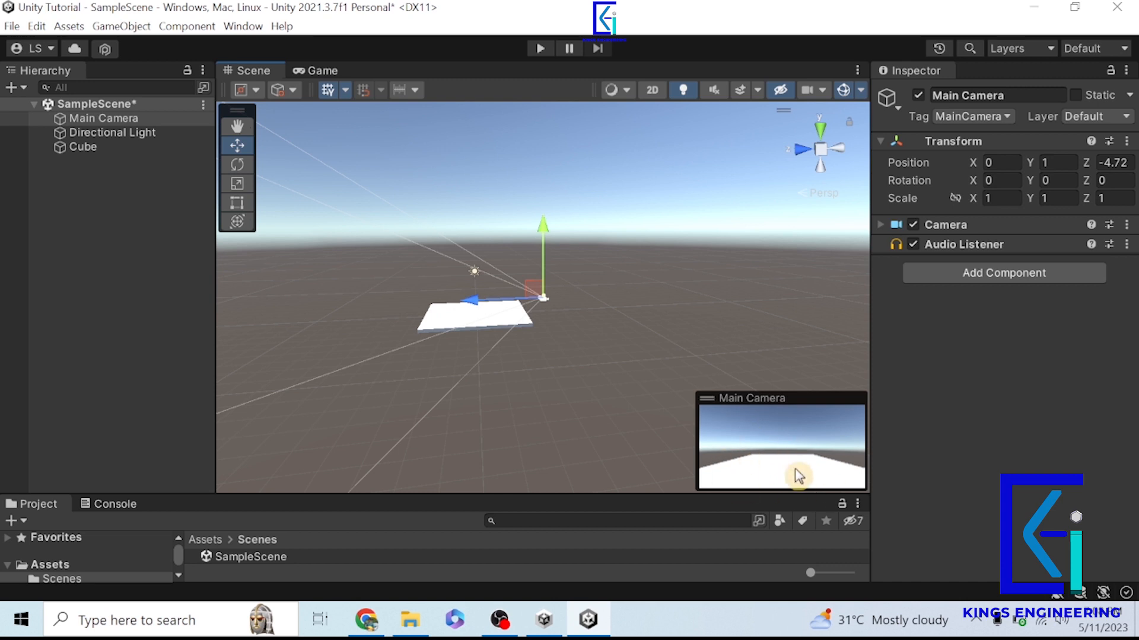
drag(480, 303, 522, 315)
drag(590, 242, 618, 242)
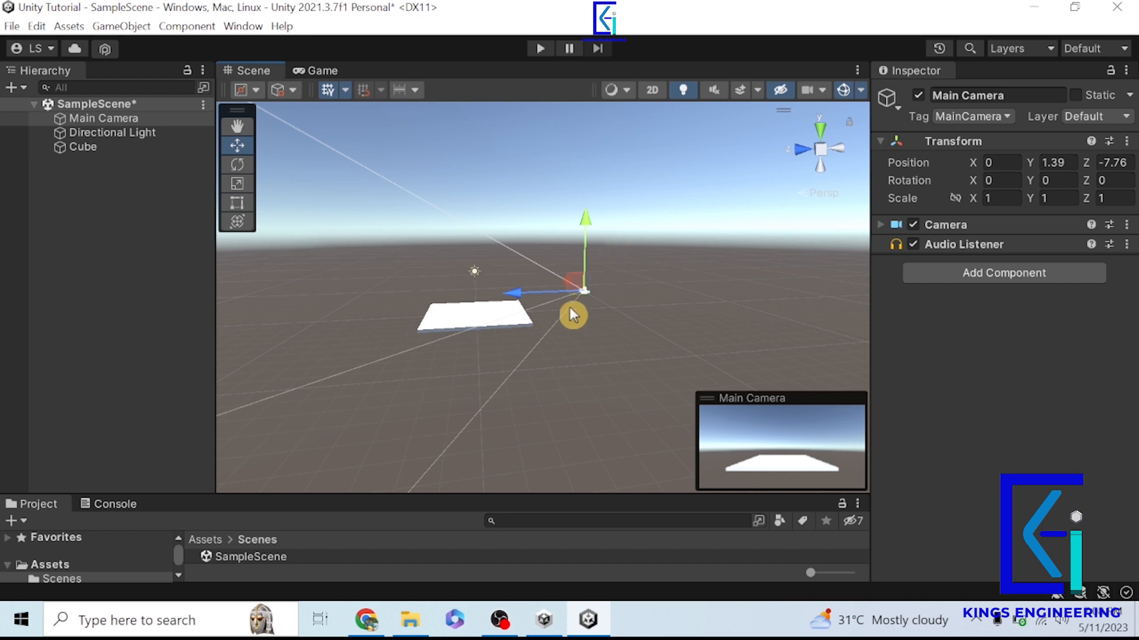
scroll(489, 334, up, 2)
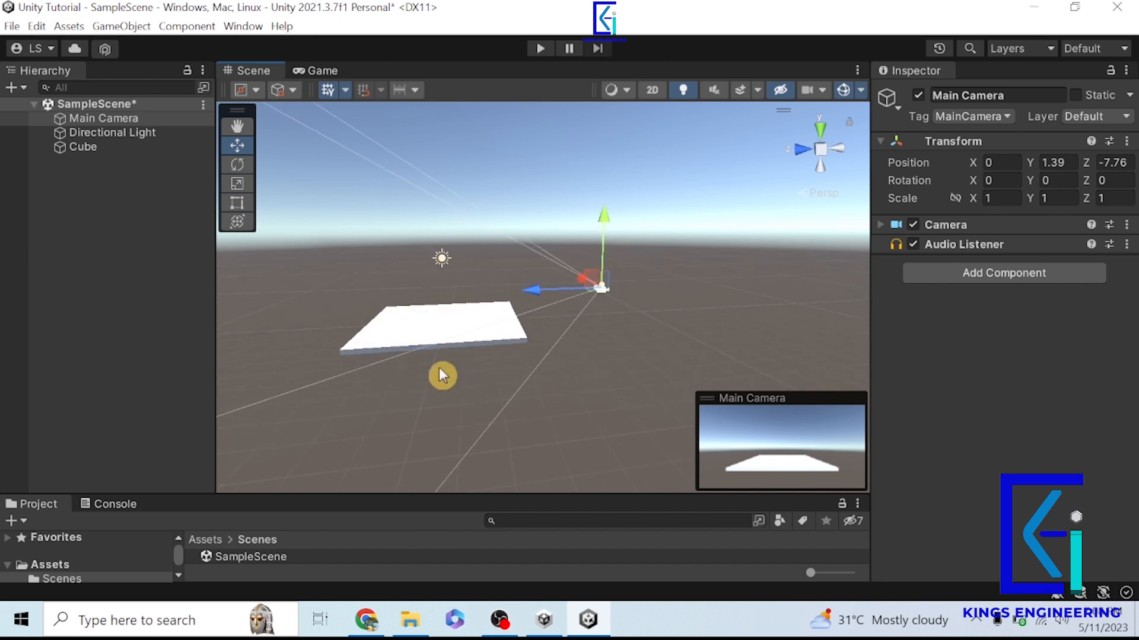
- Create an empty game object at the root of SampleScene
click(81, 193)
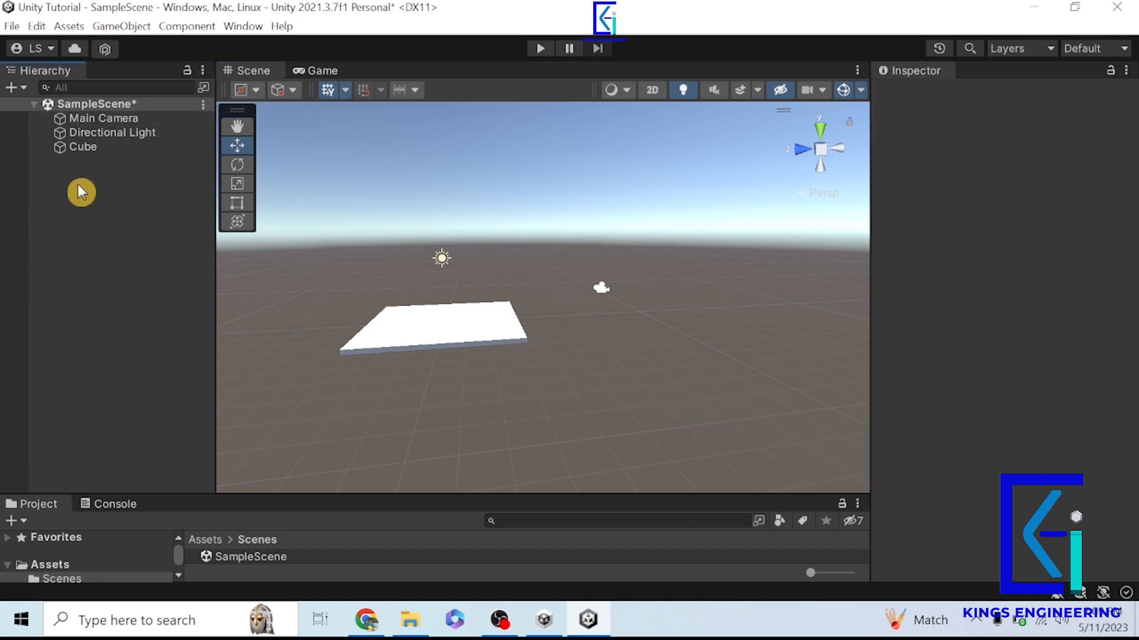
right_click(78, 186)
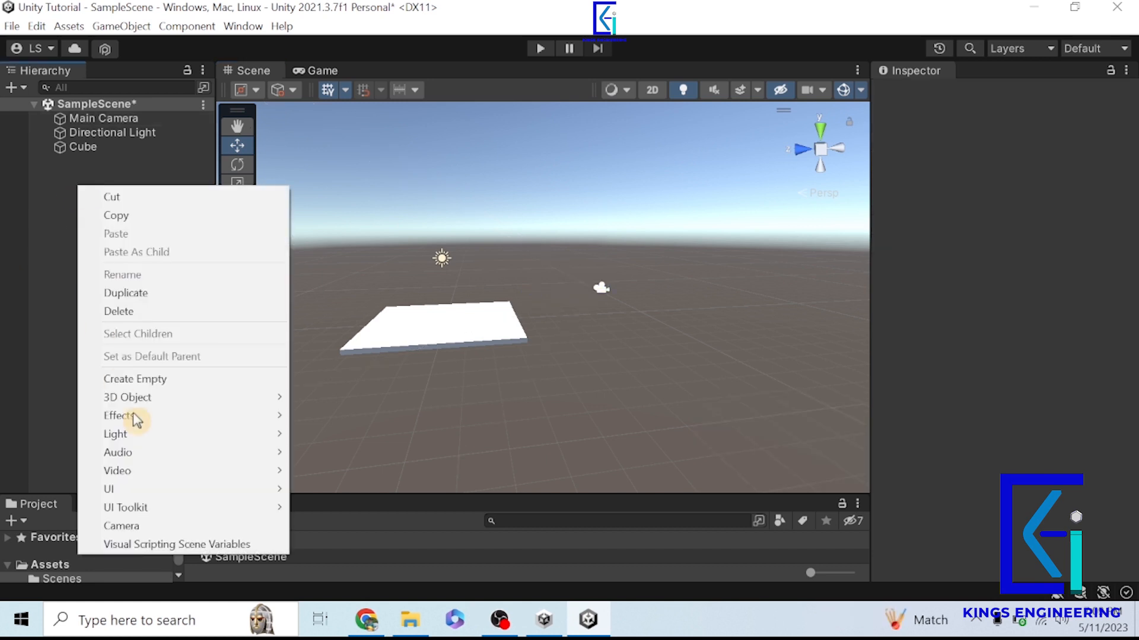
click(143, 380)
click(125, 323)
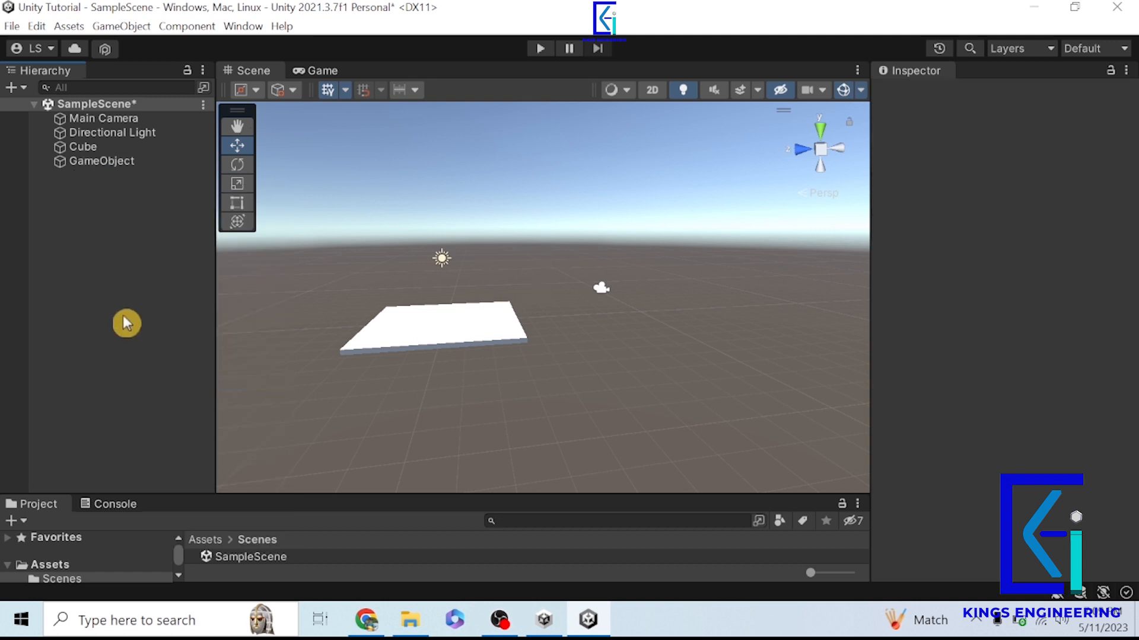
- Center the empty GameObject at the scene origin by setting its Y and Z position to 0
click(98, 162)
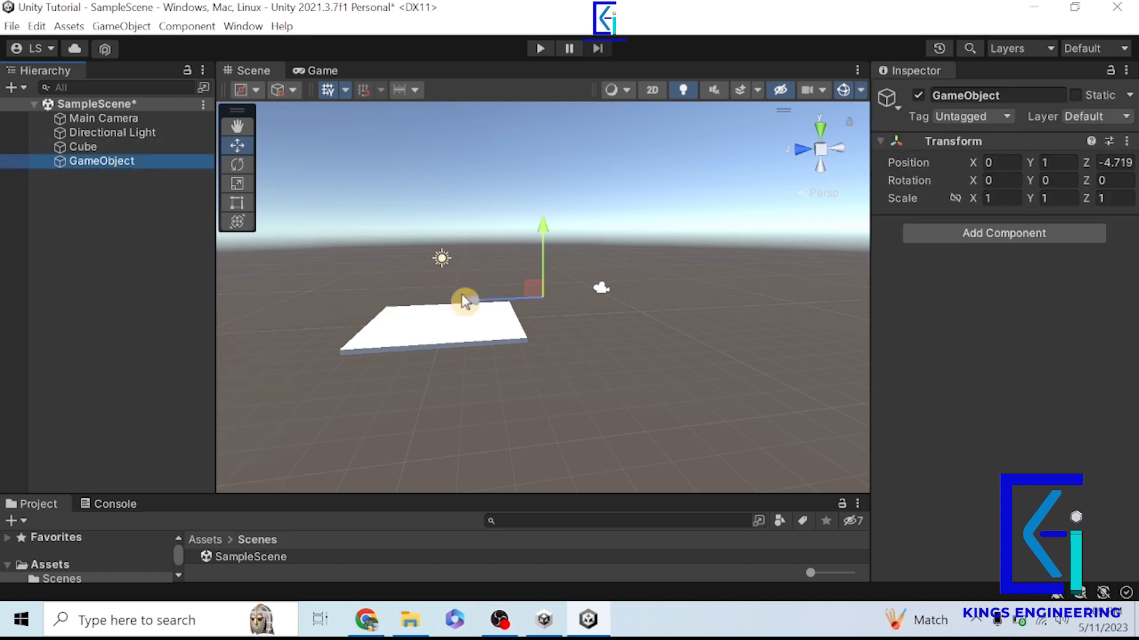
key(alt)
alt+drag(574, 370, 236, 352)
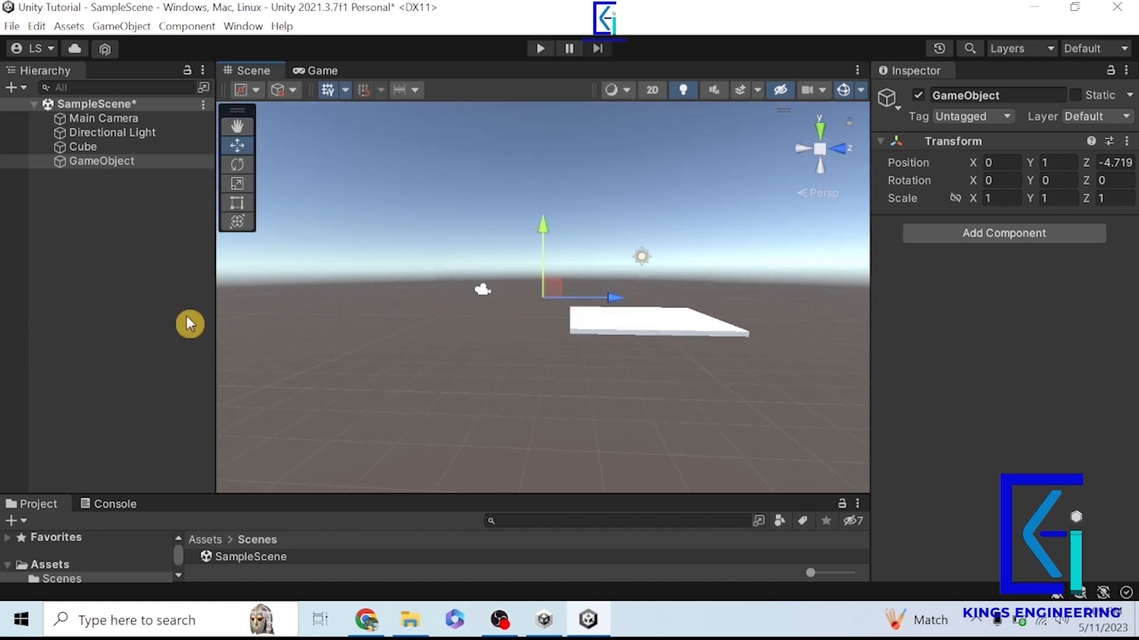
click(77, 169)
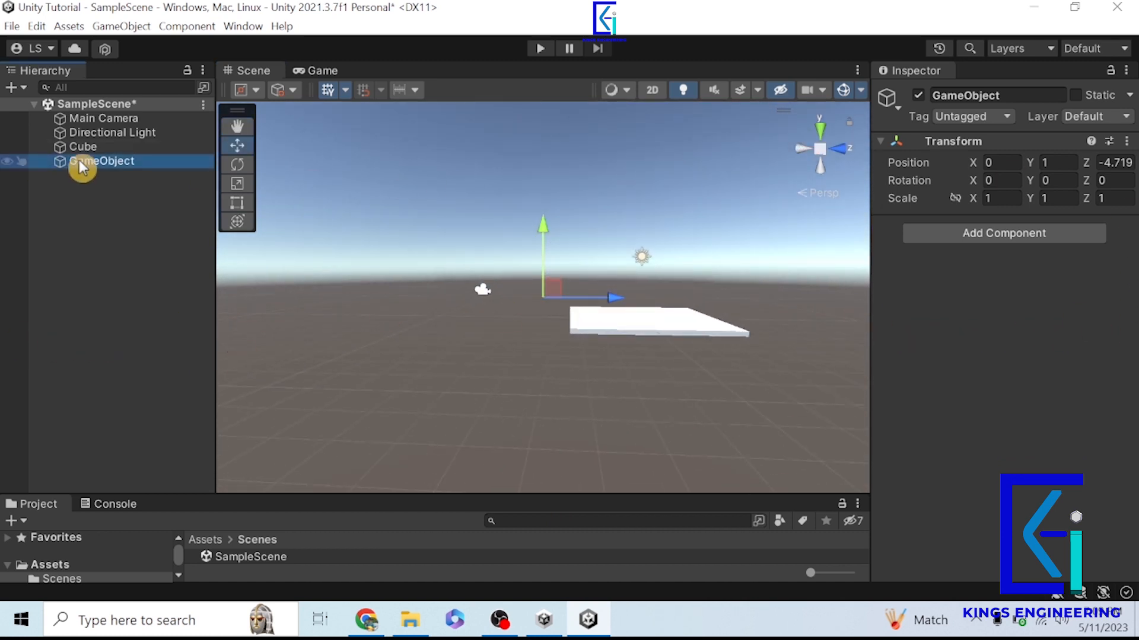
click(1115, 163)
text(0)
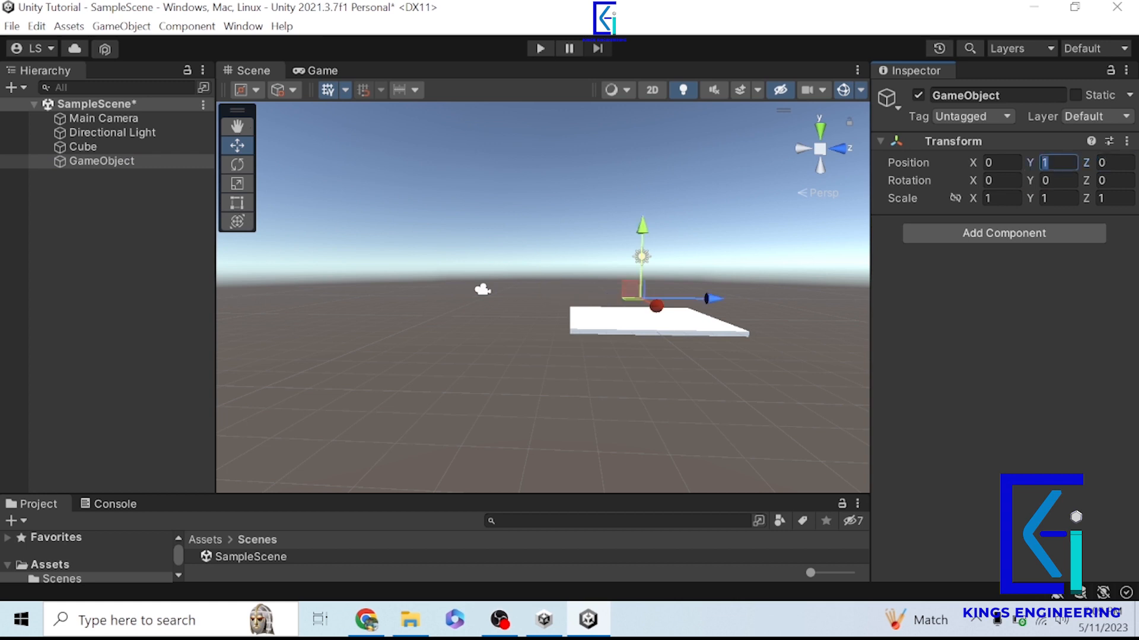
text(0)
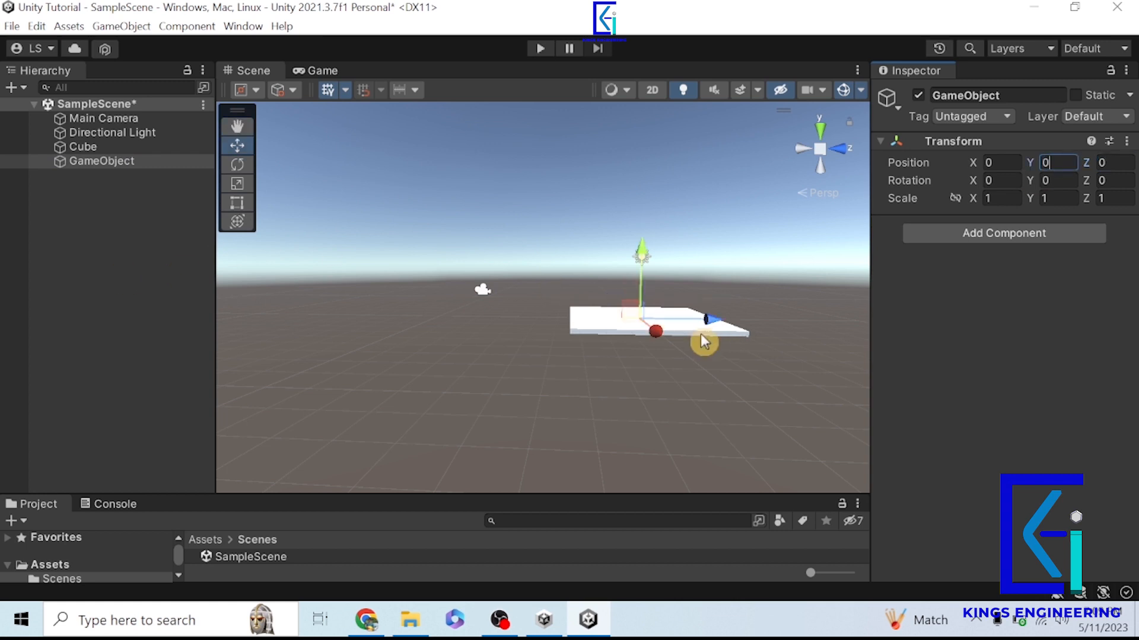
alt+drag(641, 403, 801, 382)
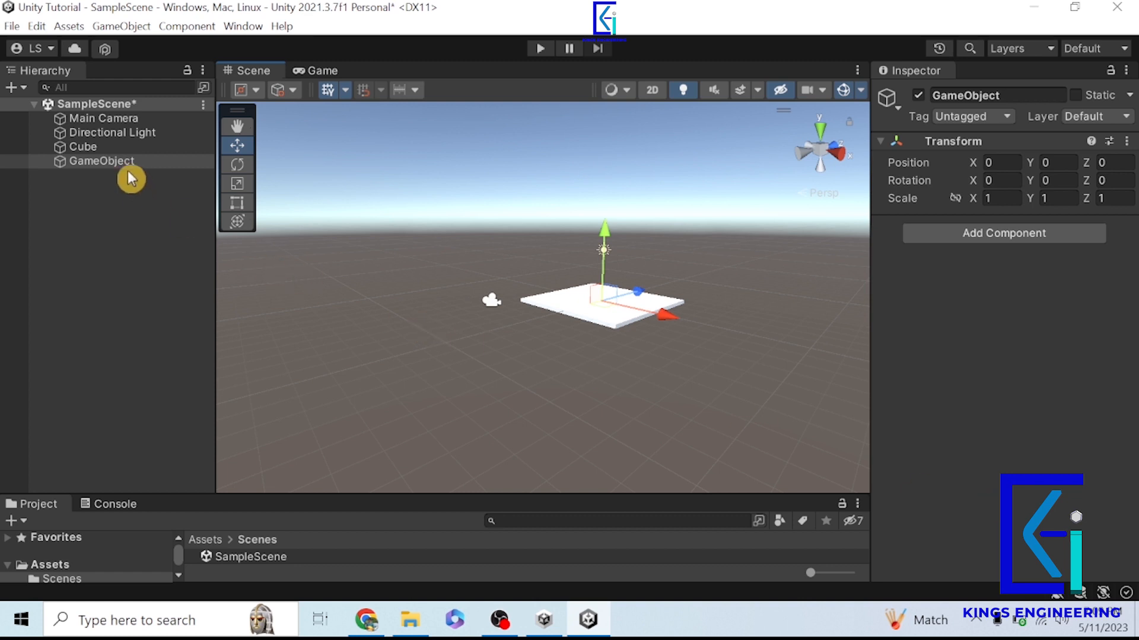
right_click(105, 233)
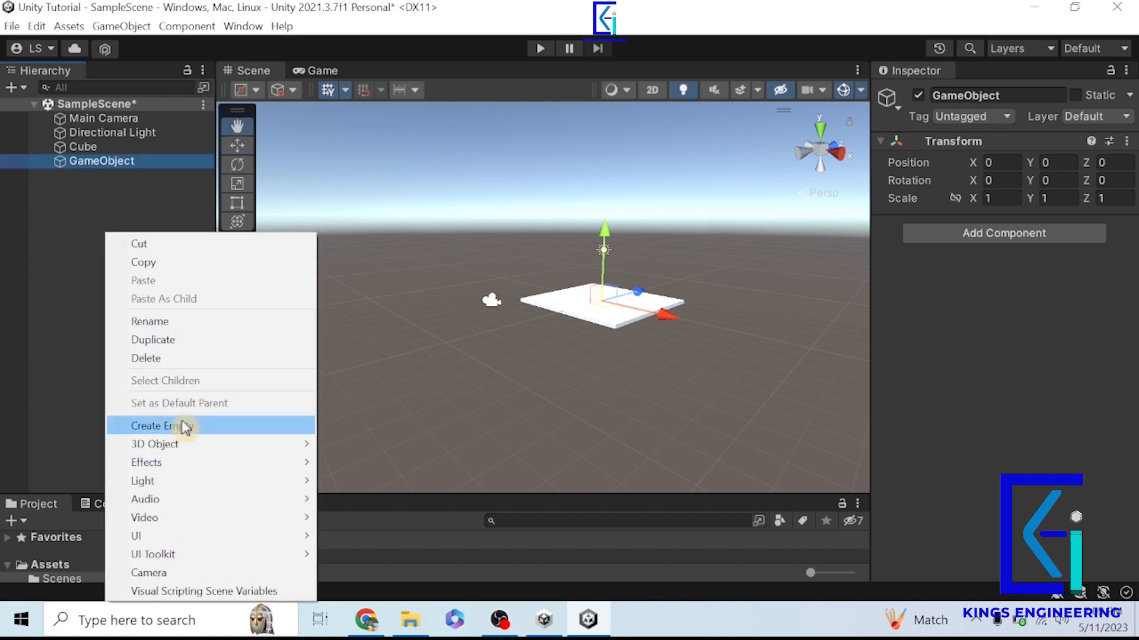
mouse_move(196, 446)
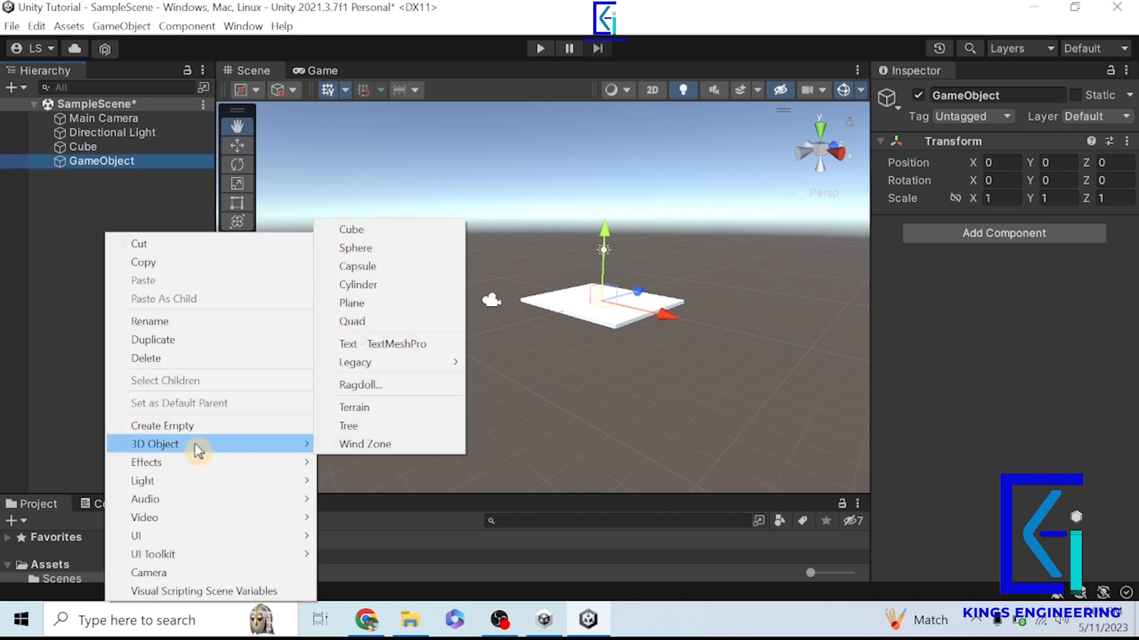
click(366, 286)
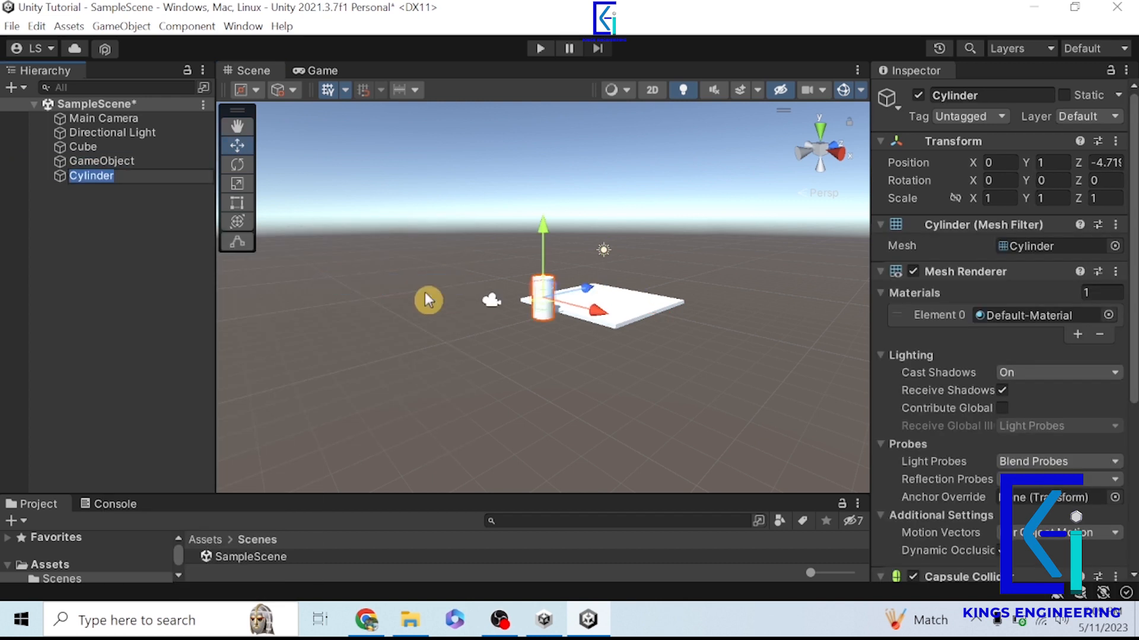
key(ctrl+z)
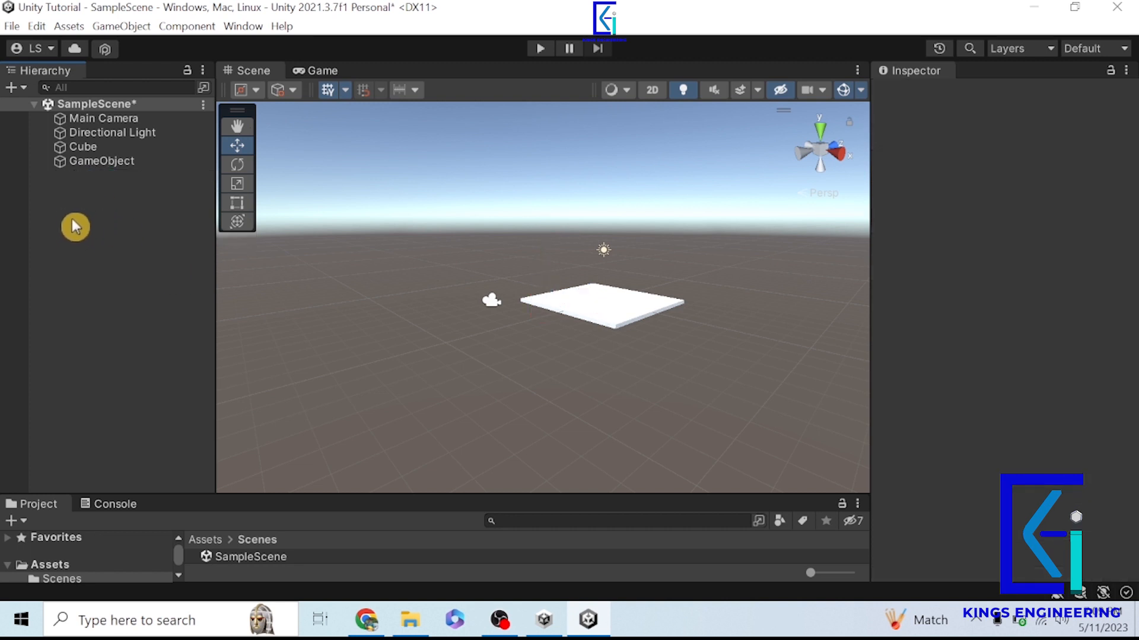
- Create a 3D Capsule and move it away from the slab to about Z -6.08
right_click(74, 220)
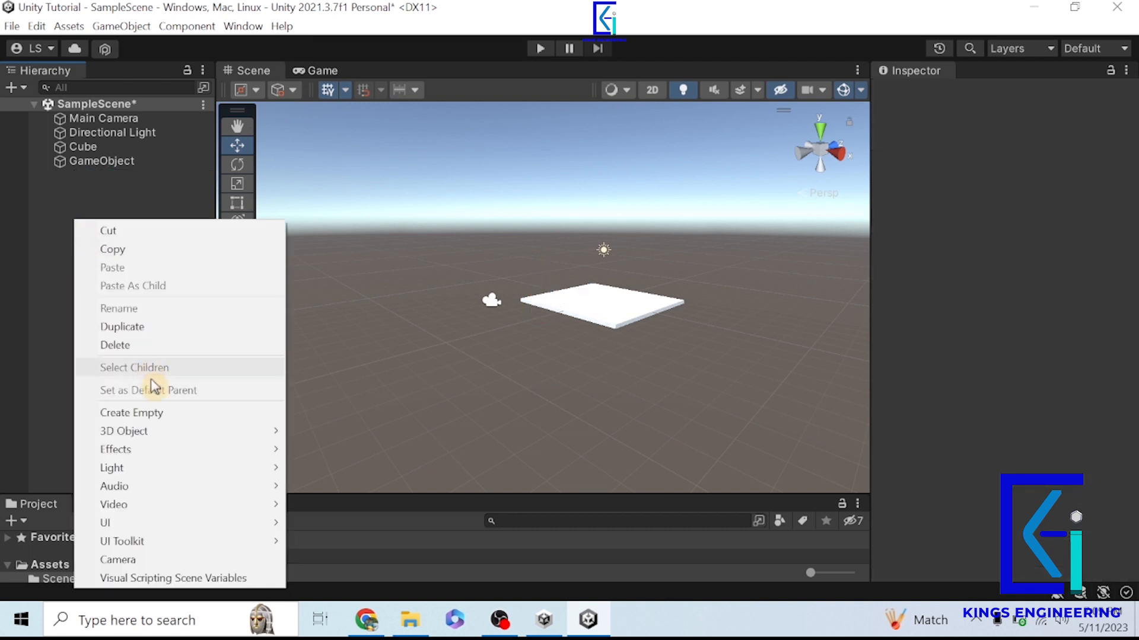
mouse_move(171, 424)
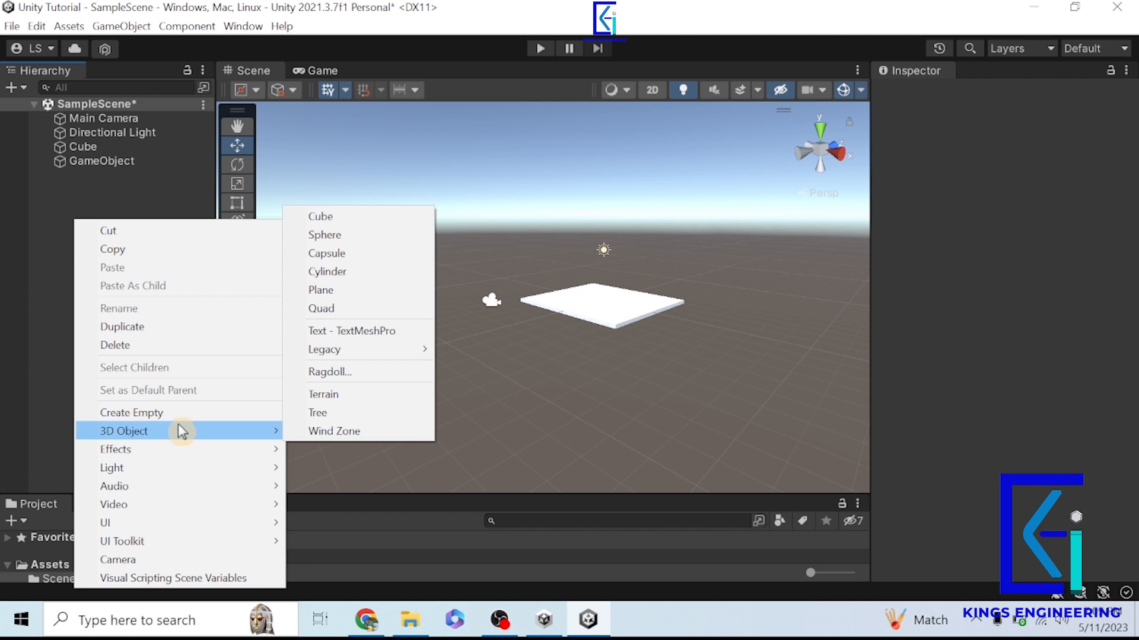
click(328, 253)
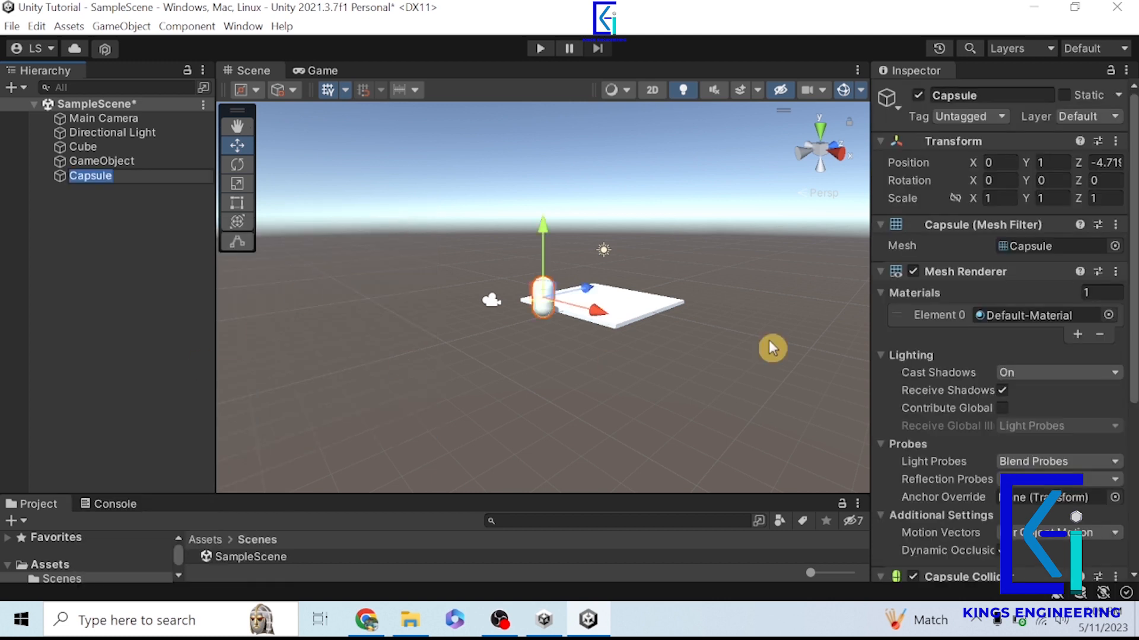
key(f)
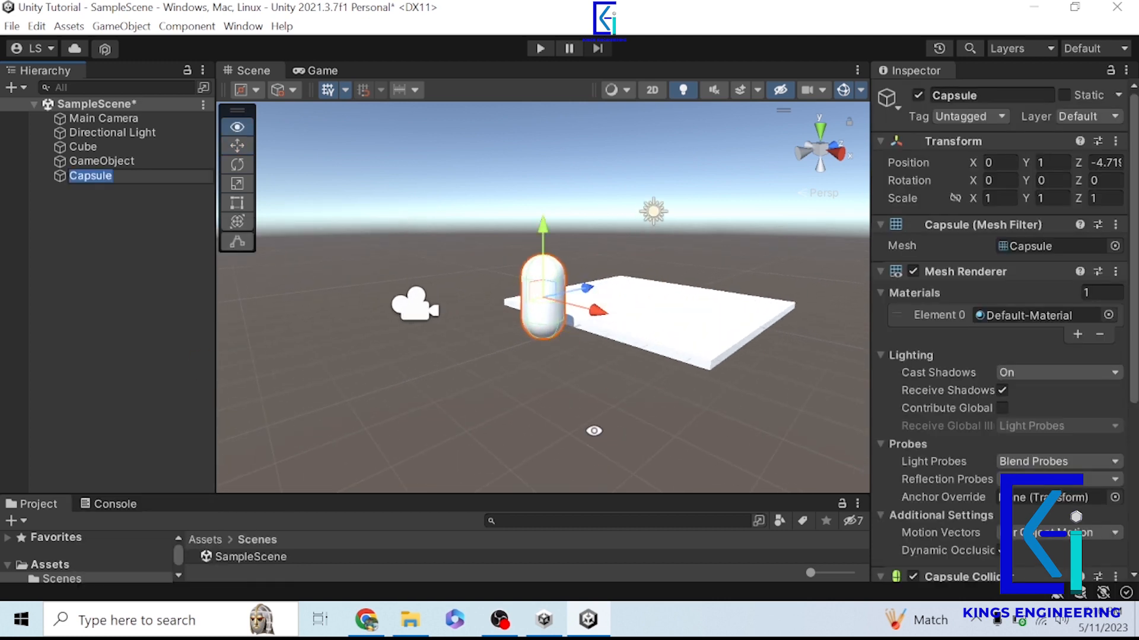
alt+drag(594, 431, 389, 335)
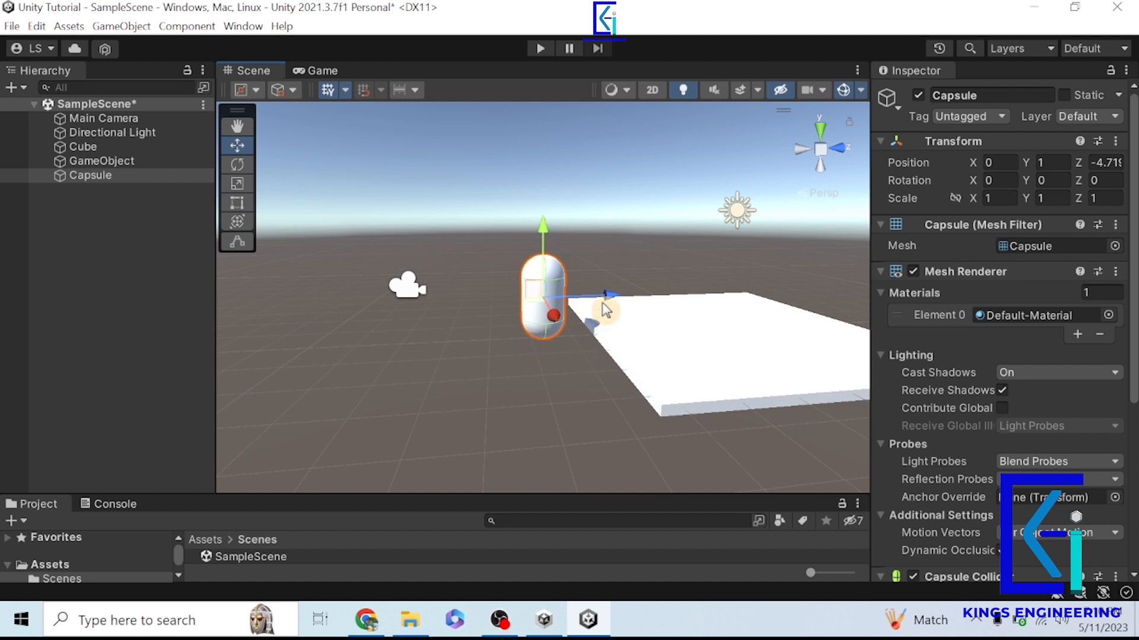
drag(605, 297, 540, 332)
- Add a Mesh Renderer component to the empty GameObject
click(99, 162)
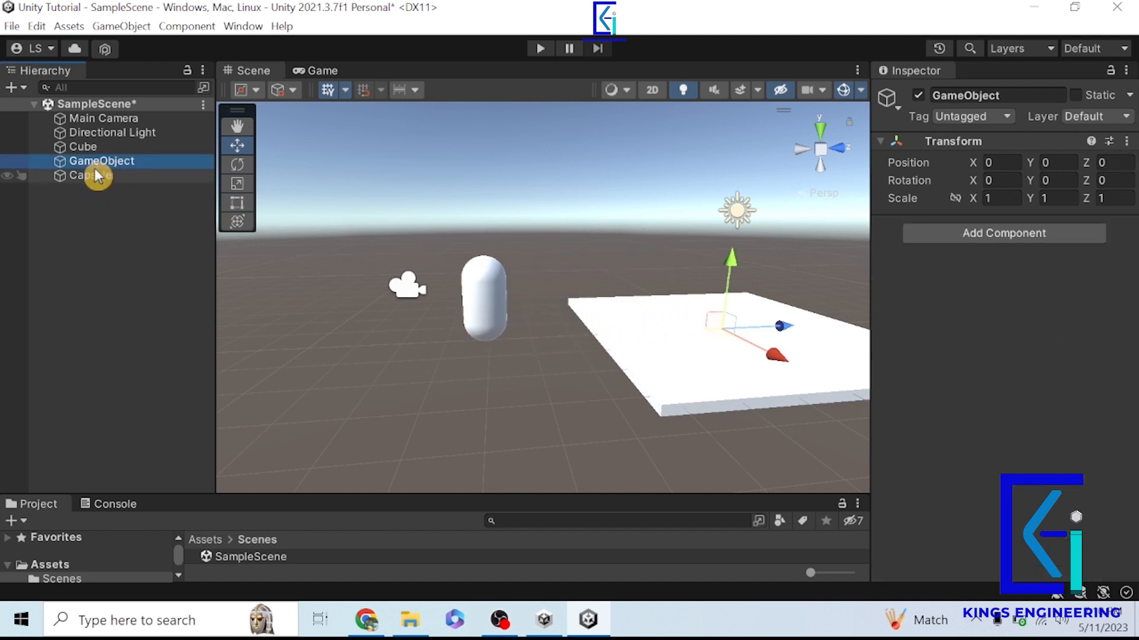
click(973, 234)
text(me)
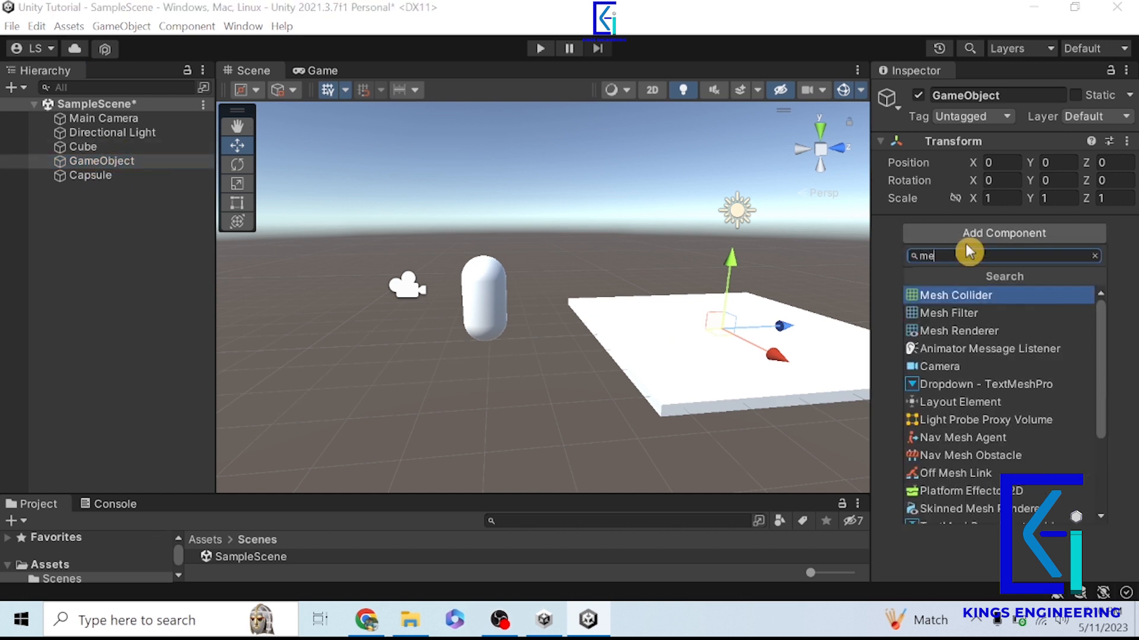
text(sh)
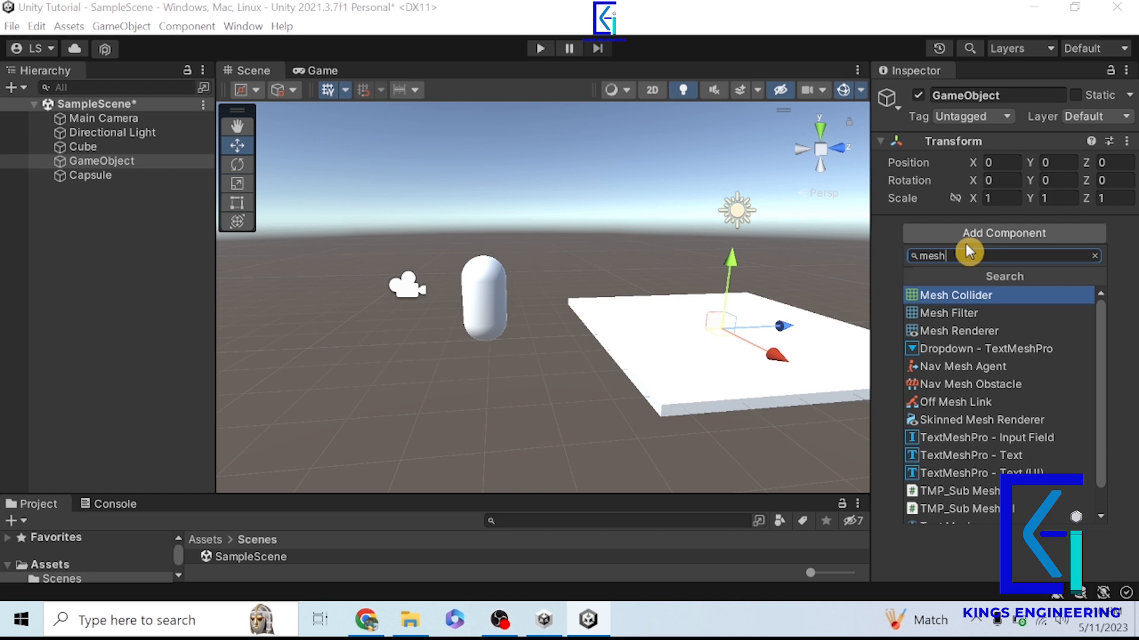
click(968, 331)
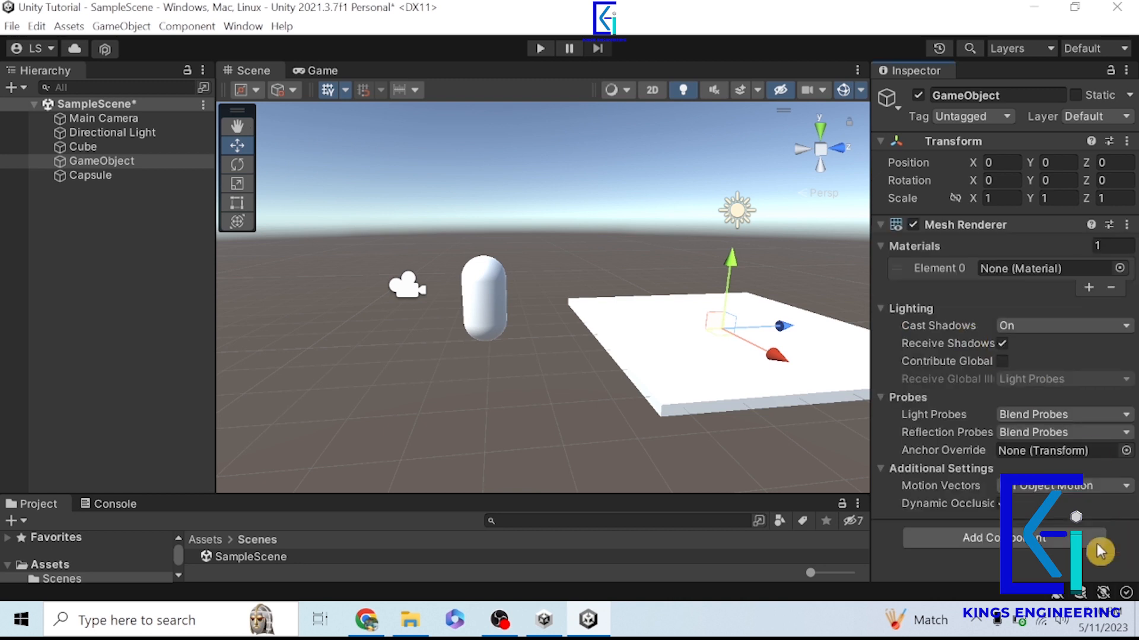
- Add a Mesh Filter component to the GameObject and assign the Capsule mesh to it
click(1097, 546)
click(996, 385)
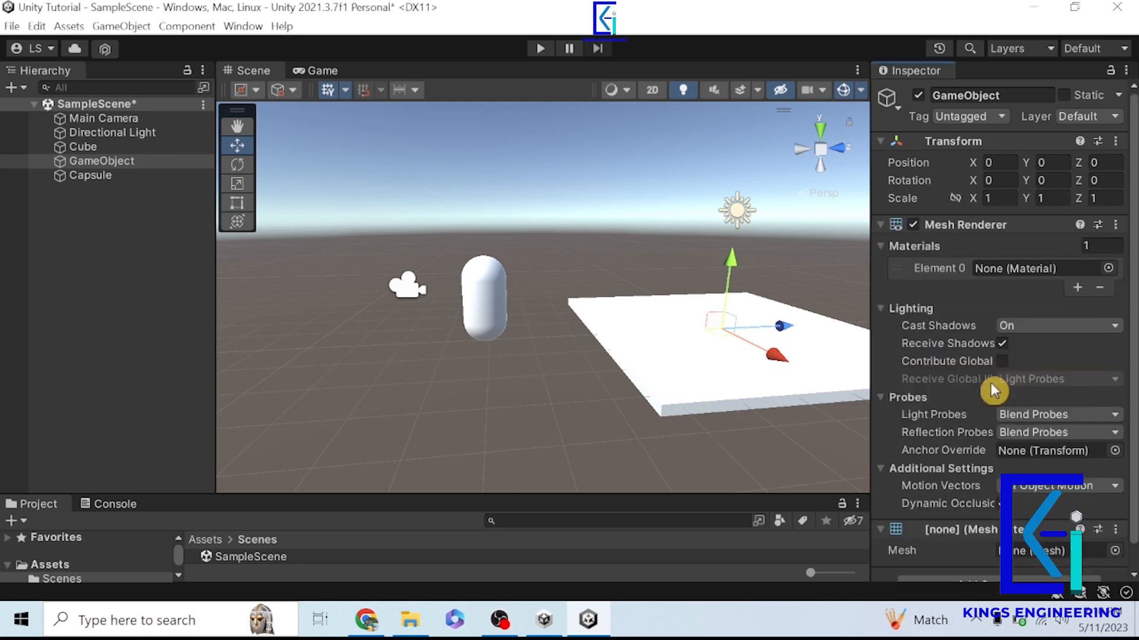
scroll(1055, 463, down, 1)
click(1115, 527)
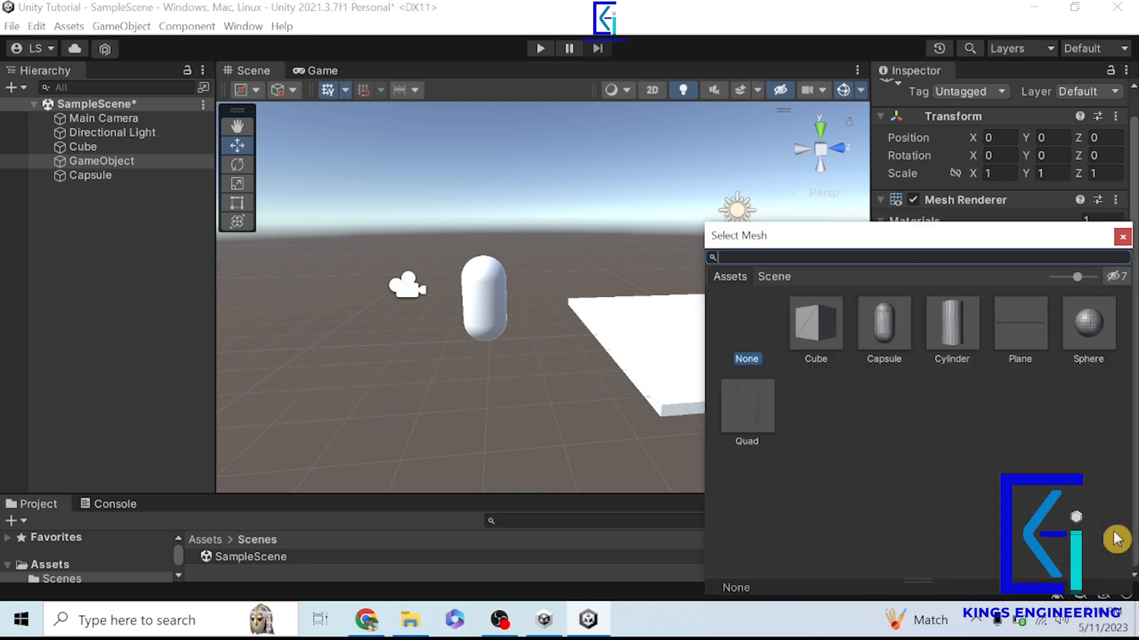
double_click(883, 330)
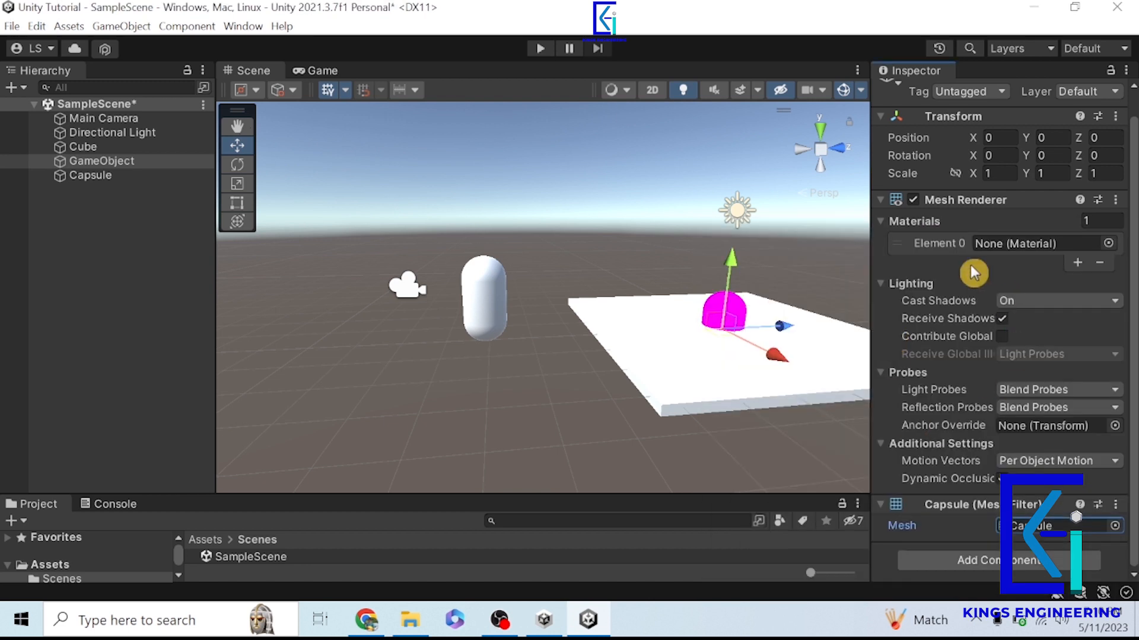
- Assign the Default-Line material to the GameObject's Mesh Renderer and raise the object to about Y 0.94
click(1104, 244)
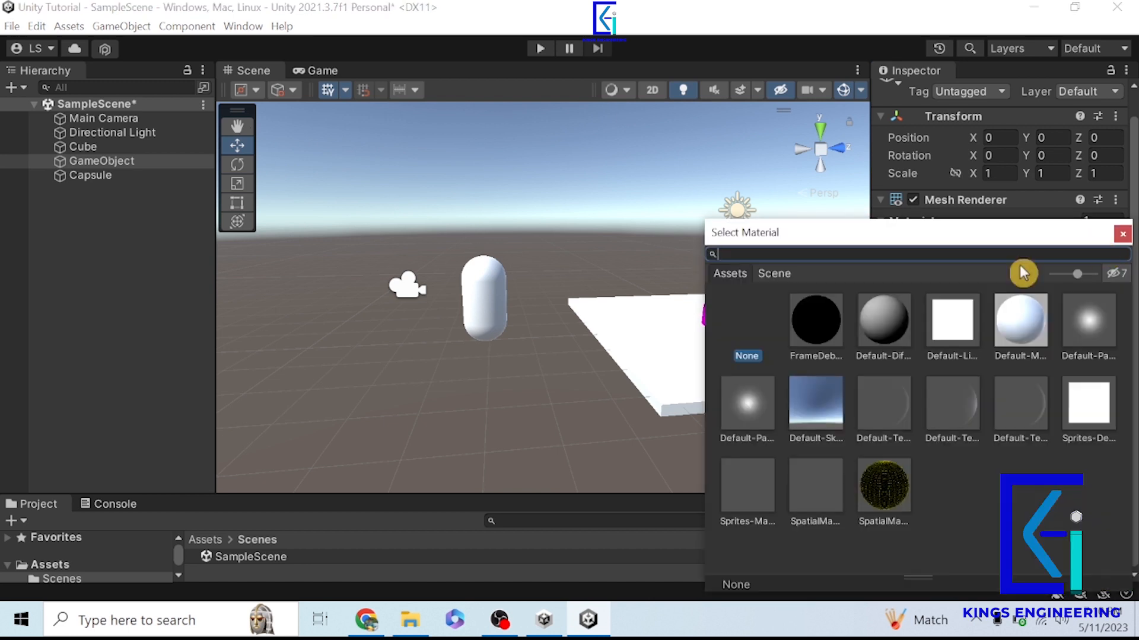
double_click(942, 336)
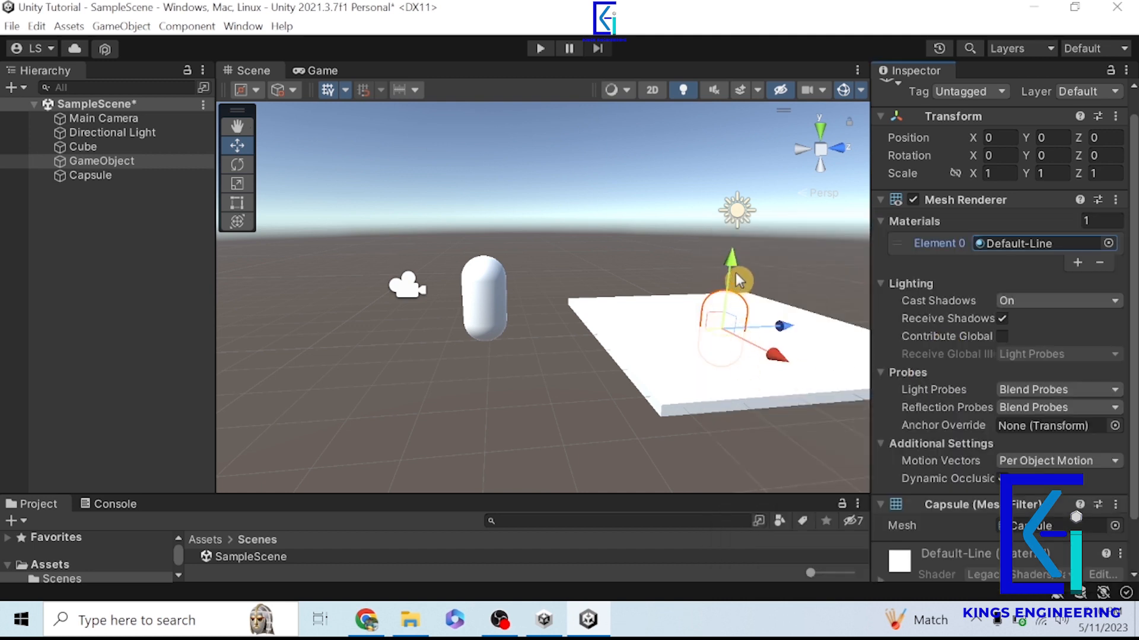
alt+drag(729, 466, 827, 461)
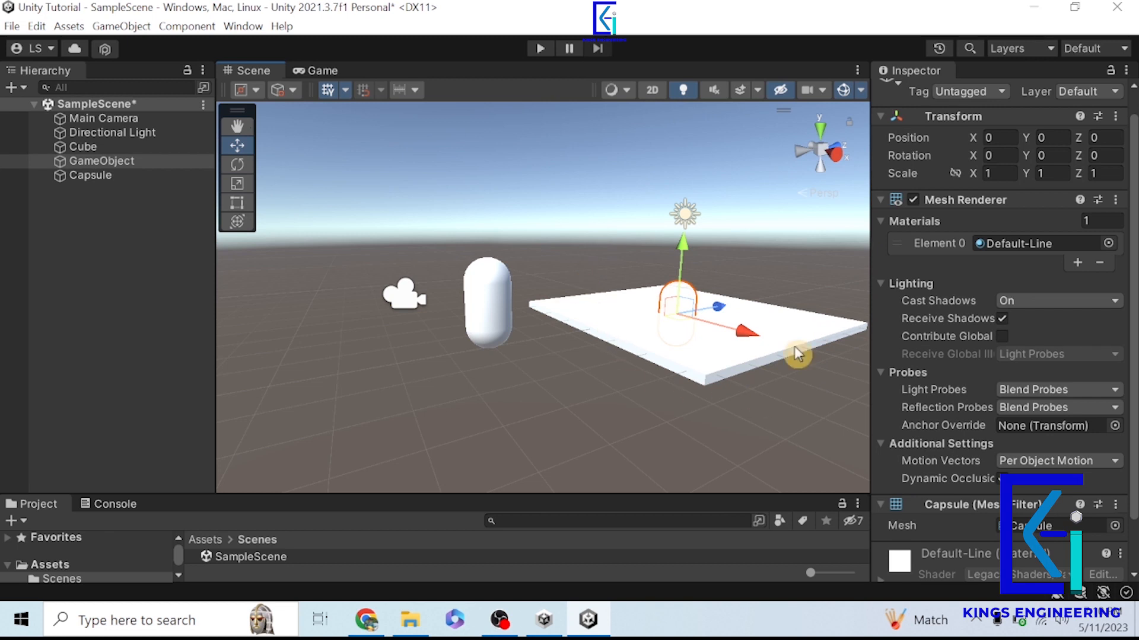
drag(685, 261, 691, 229)
- Delete the separate Capsule object from the scene and select the GameObject
double_click(84, 175)
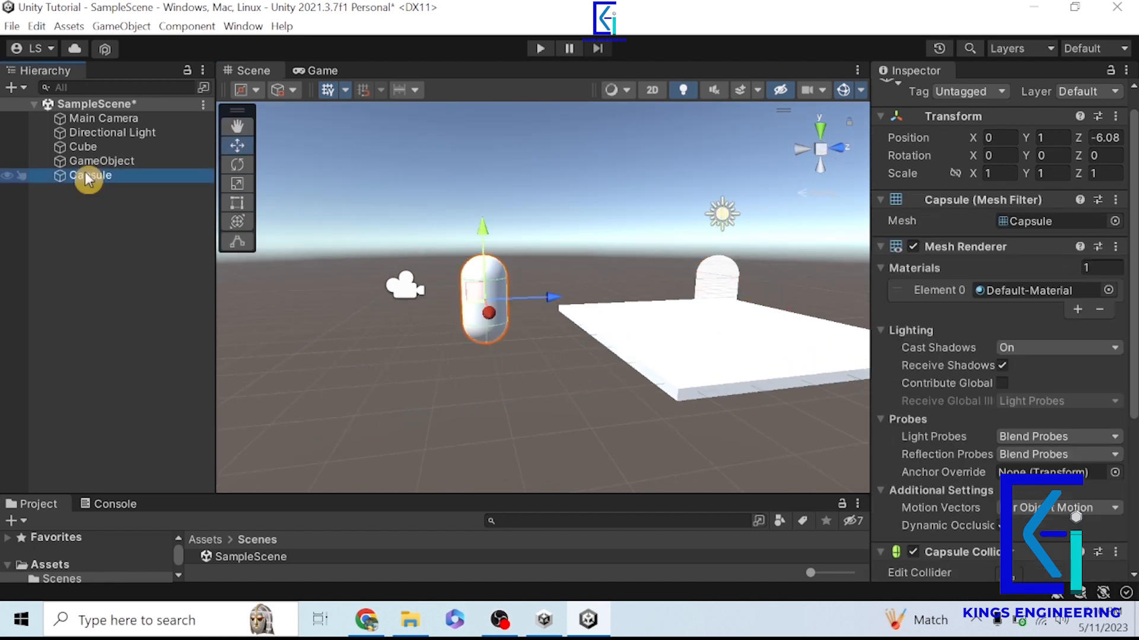
right_click(84, 173)
click(119, 243)
right_drag(610, 376, 561, 340)
click(135, 166)
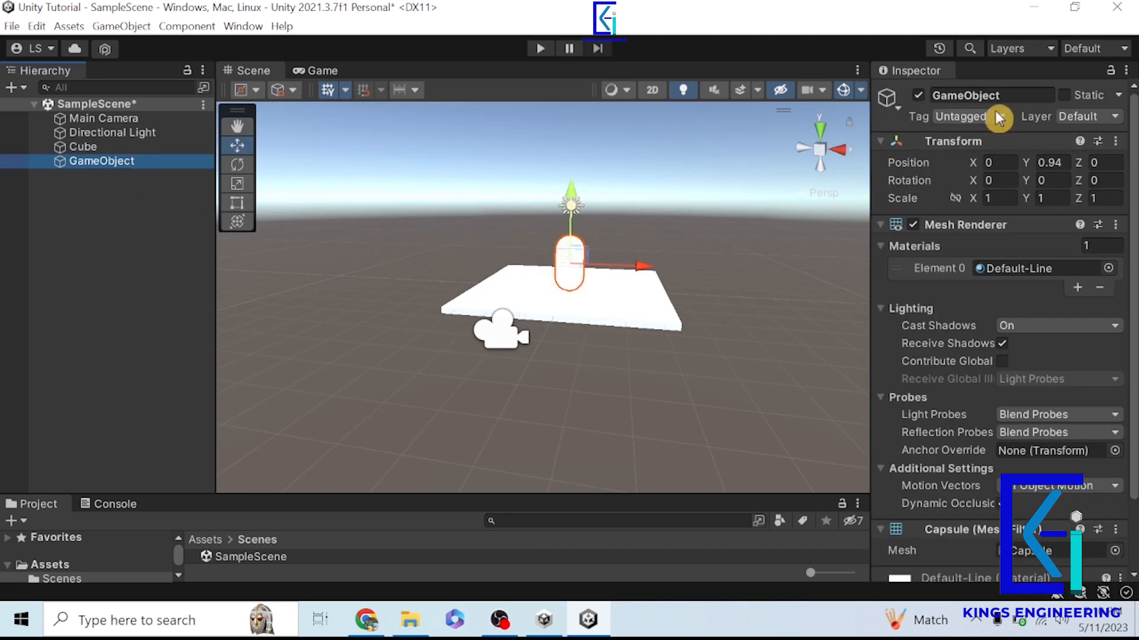
- Rename the GameObject as Player and enlarge the Project window area below the Scene view
click(984, 95)
key(BackSpace)
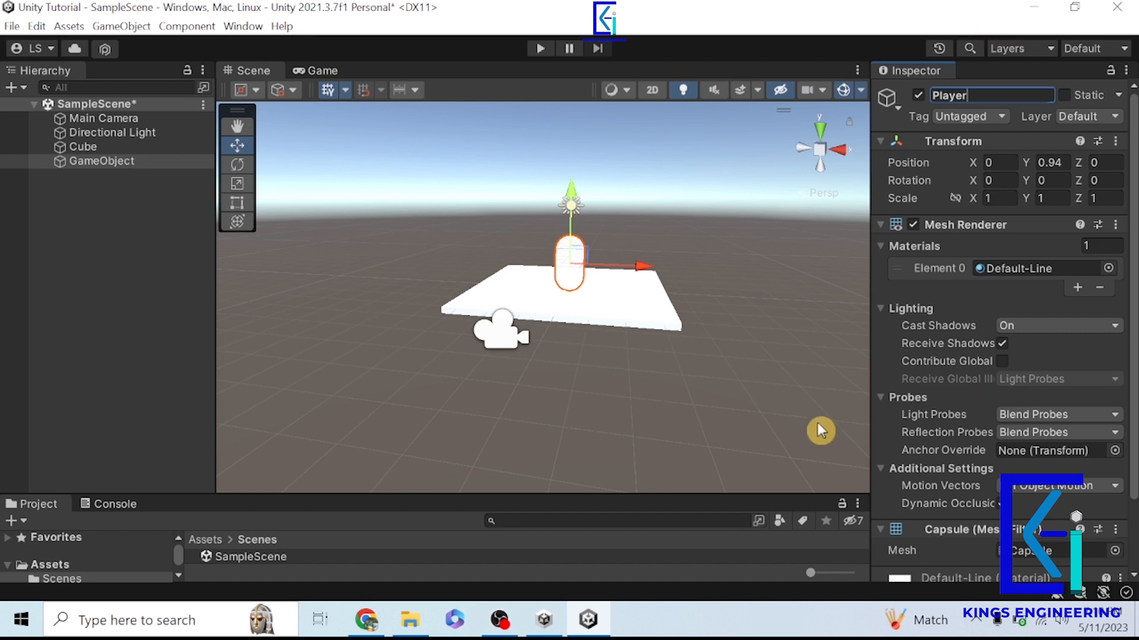
click(686, 428)
drag(268, 498, 290, 393)
right_drag(753, 321, 432, 241)
- Check the Cube's components for comparison and collapse the Player's Mesh Renderer and Capsule Mesh Filter components
click(66, 151)
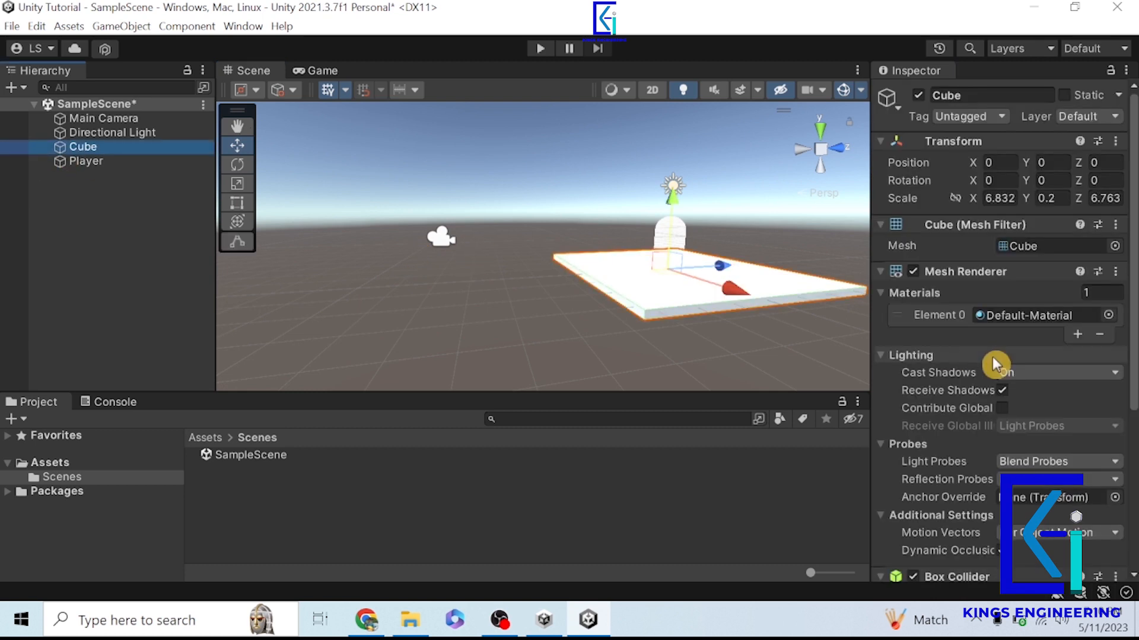
click(108, 159)
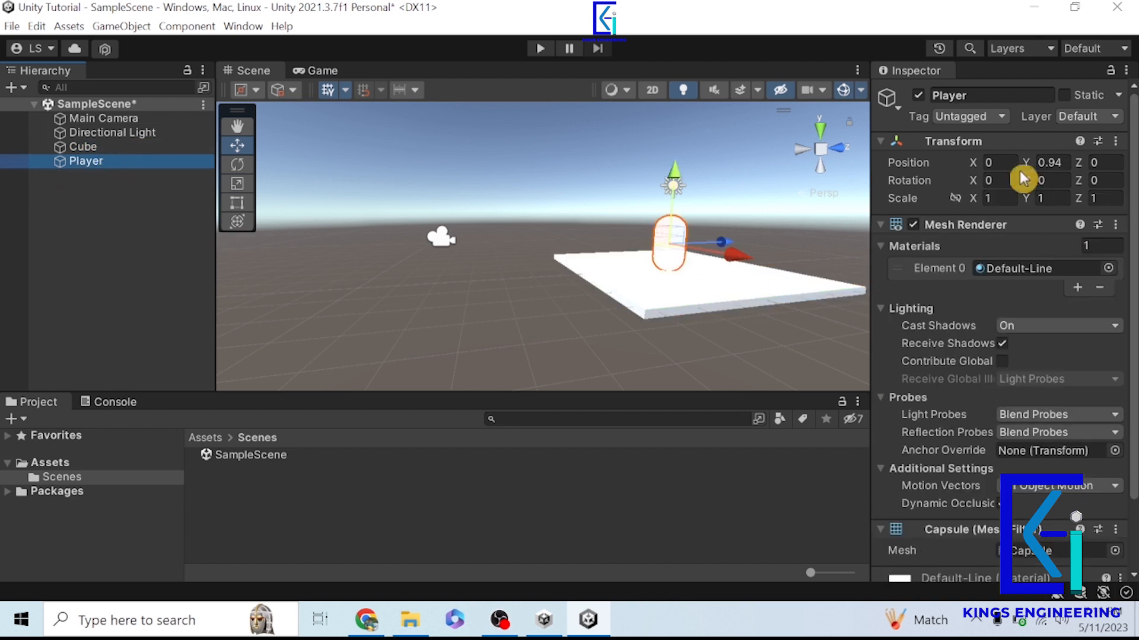
scroll(997, 181, down, 3)
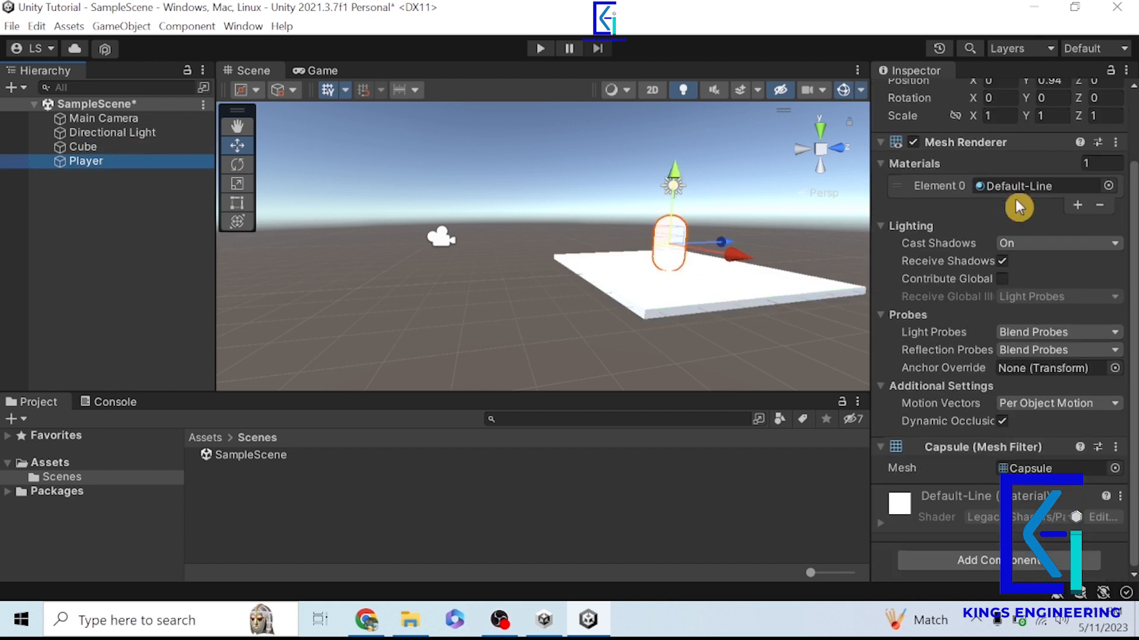
click(883, 167)
click(885, 227)
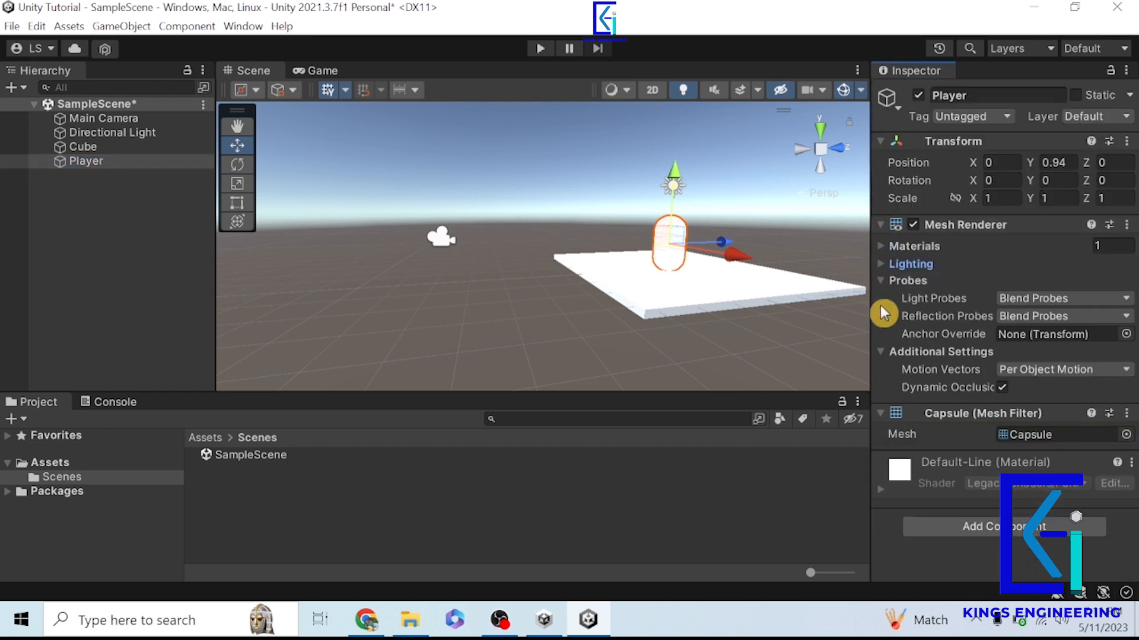
click(880, 225)
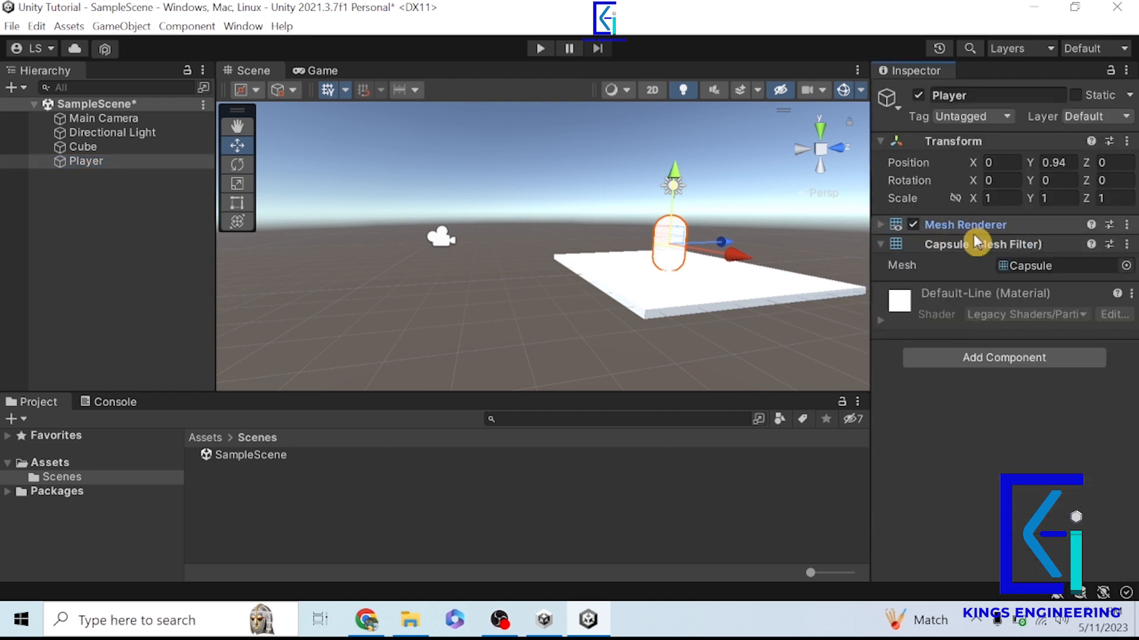
click(881, 244)
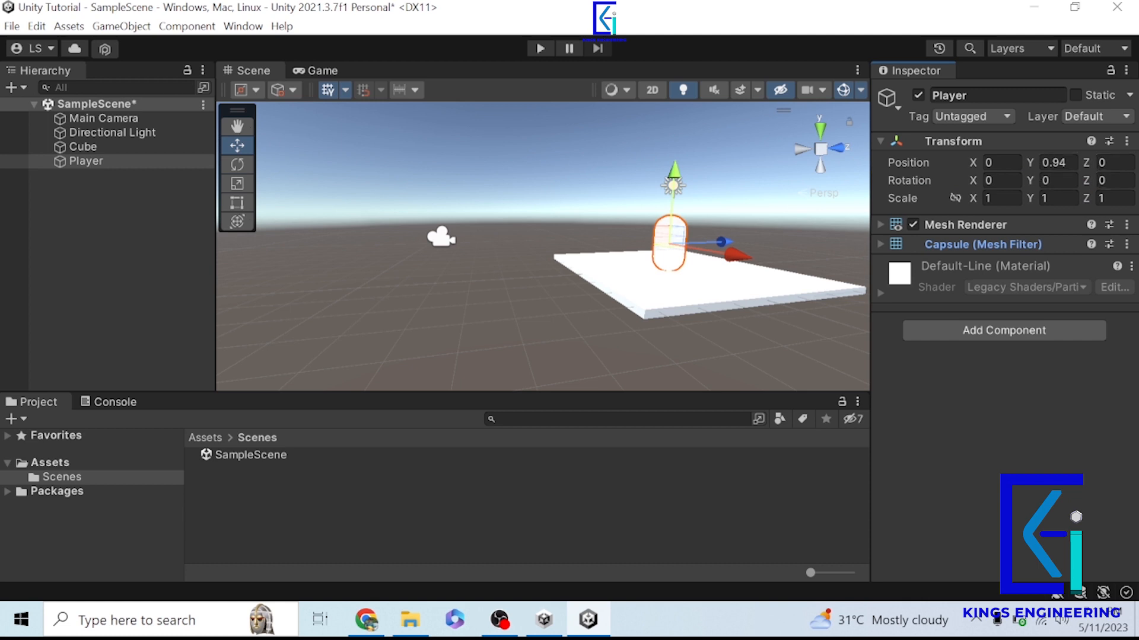
- Raise the Player capsule along the Y axis above the platform to about Y 2.04
click(122, 178)
click(118, 163)
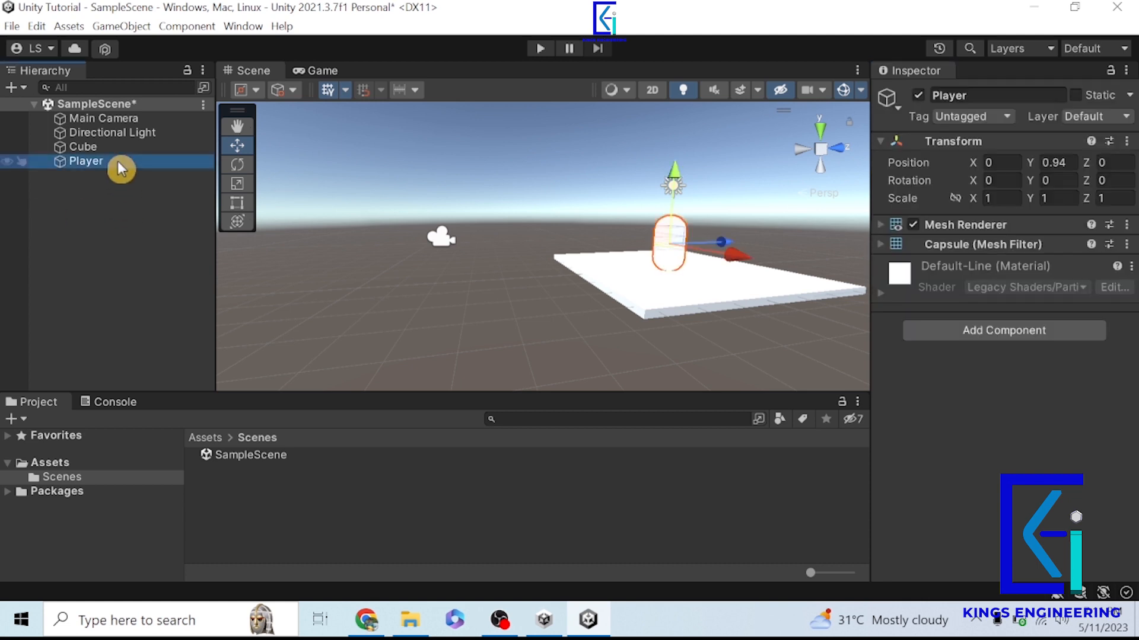
drag(673, 179, 685, 150)
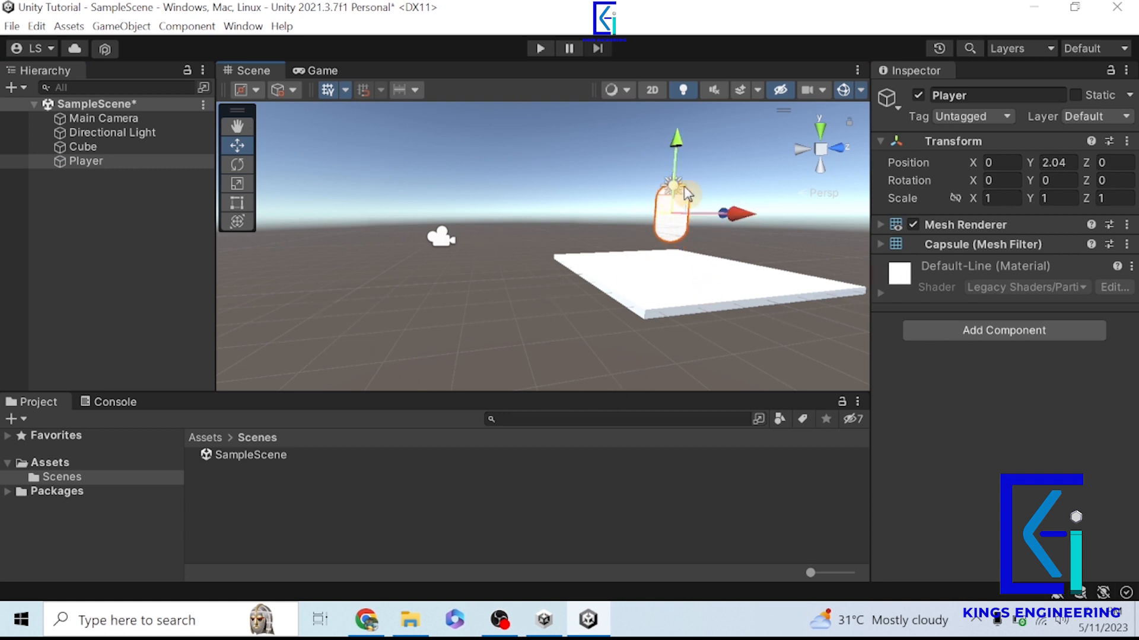
- Show the Console beneath a slightly taller Scene view and run the scene in Play mode
click(132, 404)
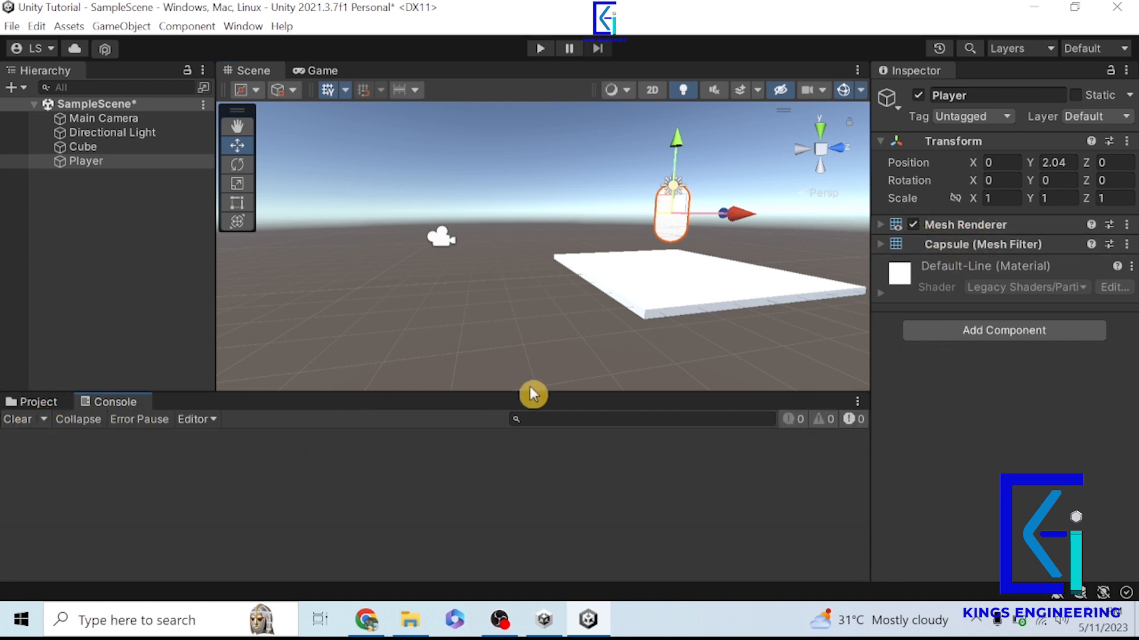
drag(532, 391, 532, 409)
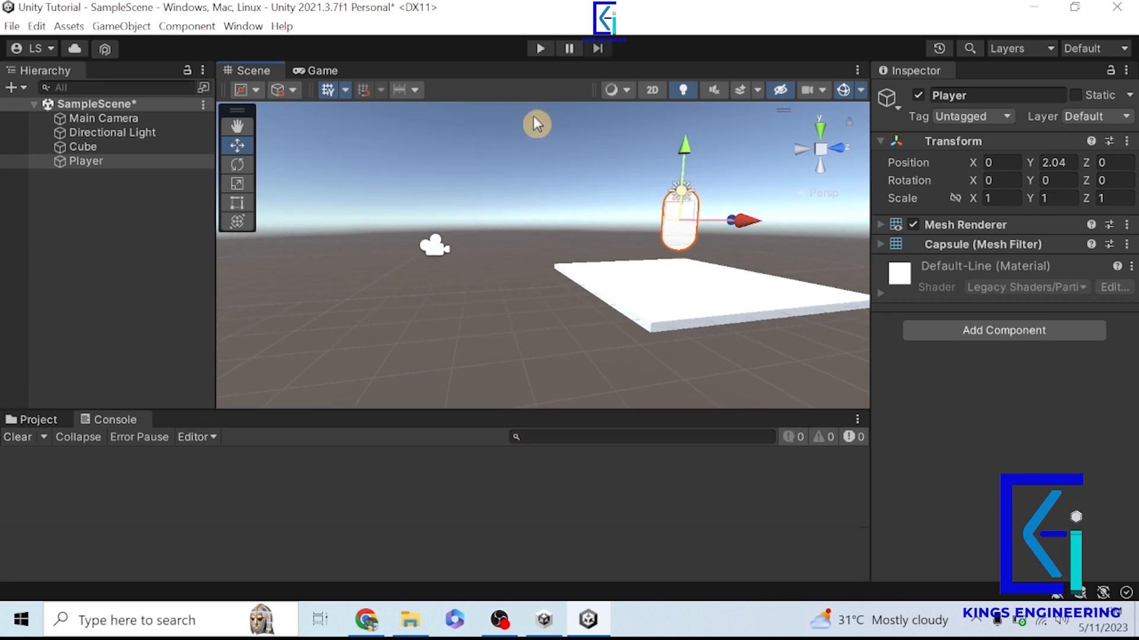
click(542, 51)
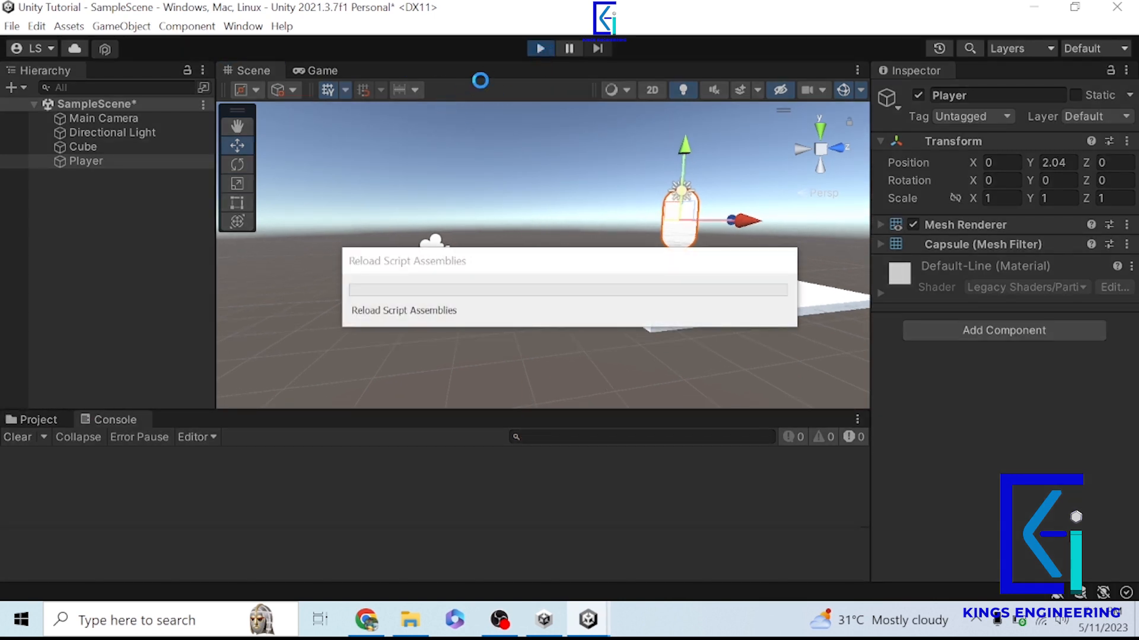
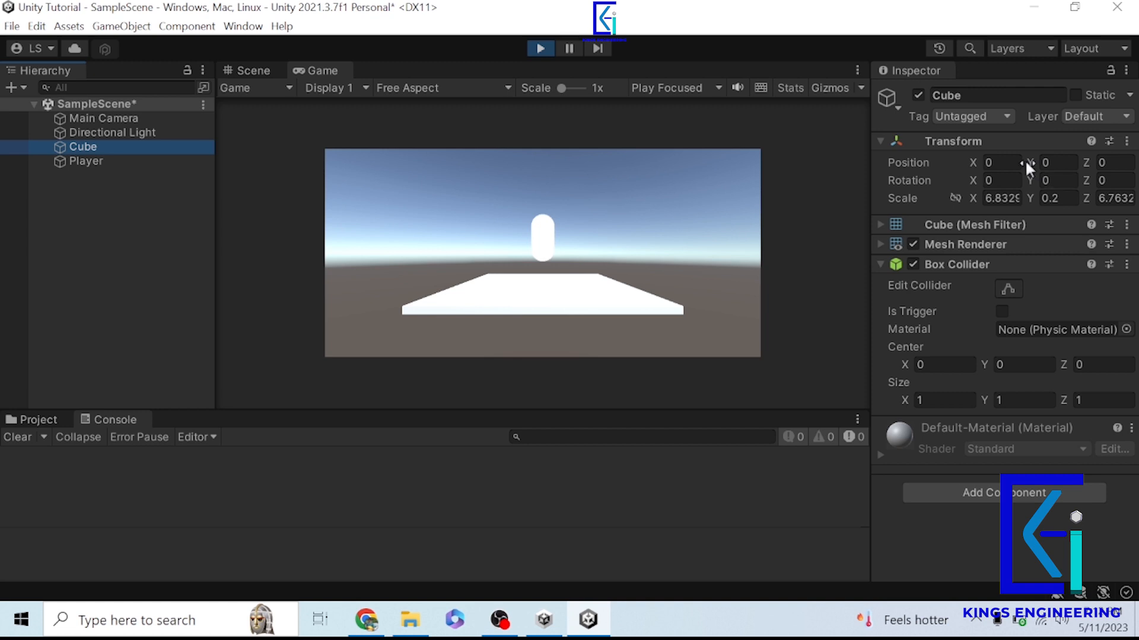
- Lower the Cube's Y position to -0.05 while the scene is playing, exit Play mode and reselect the Cube
drag(1027, 162, 977, 152)
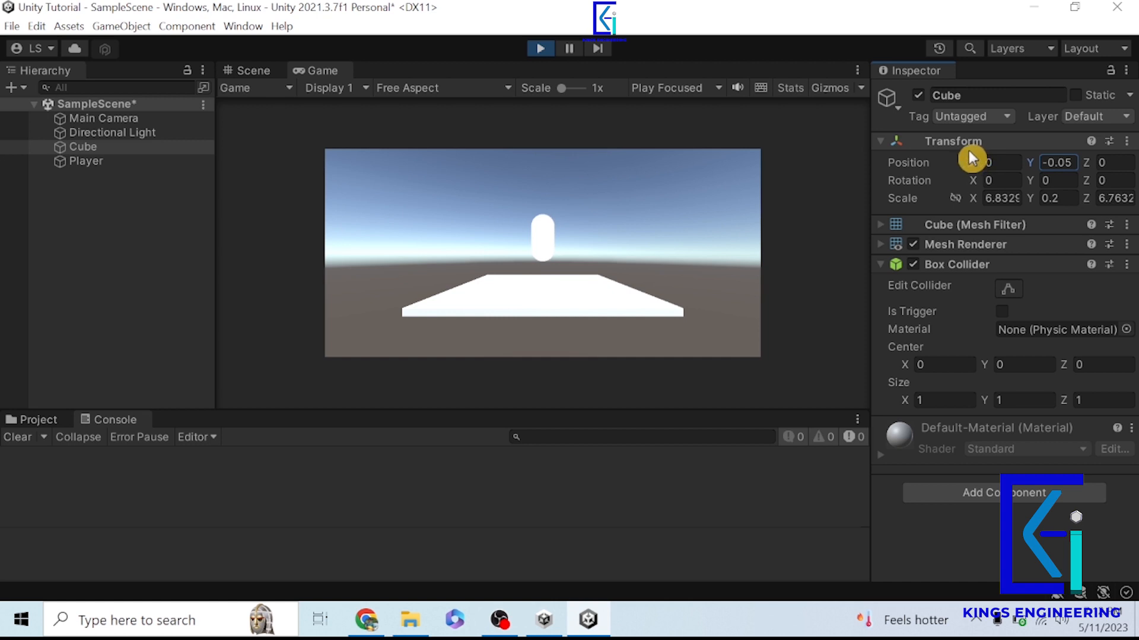
click(538, 52)
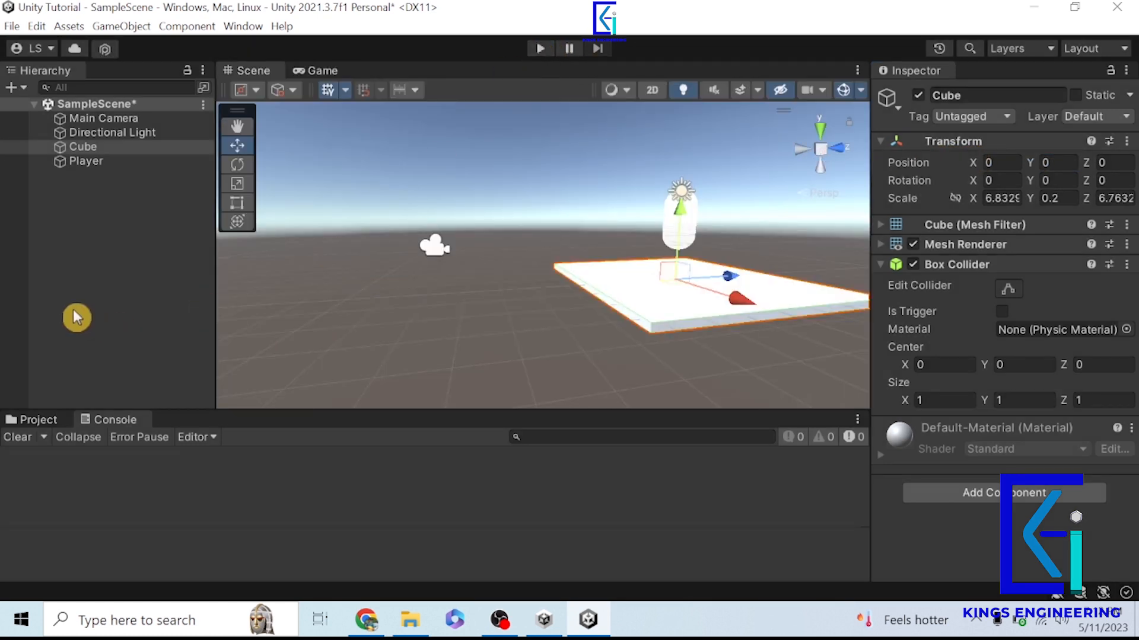
click(89, 263)
click(103, 148)
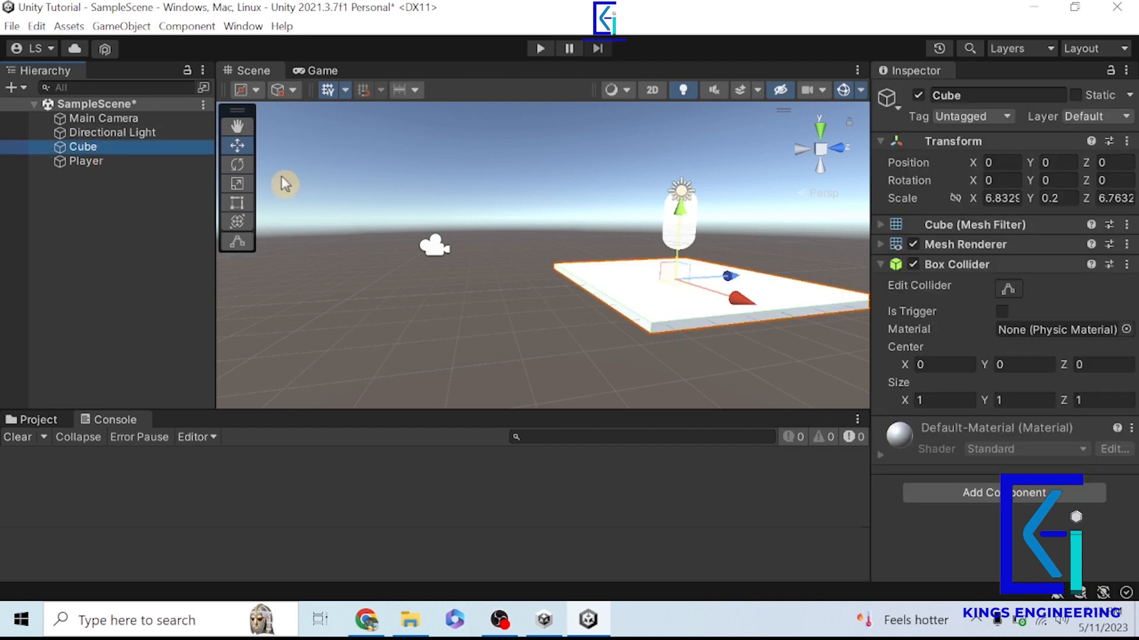
- Add a Rigidbody component to the Player
click(113, 164)
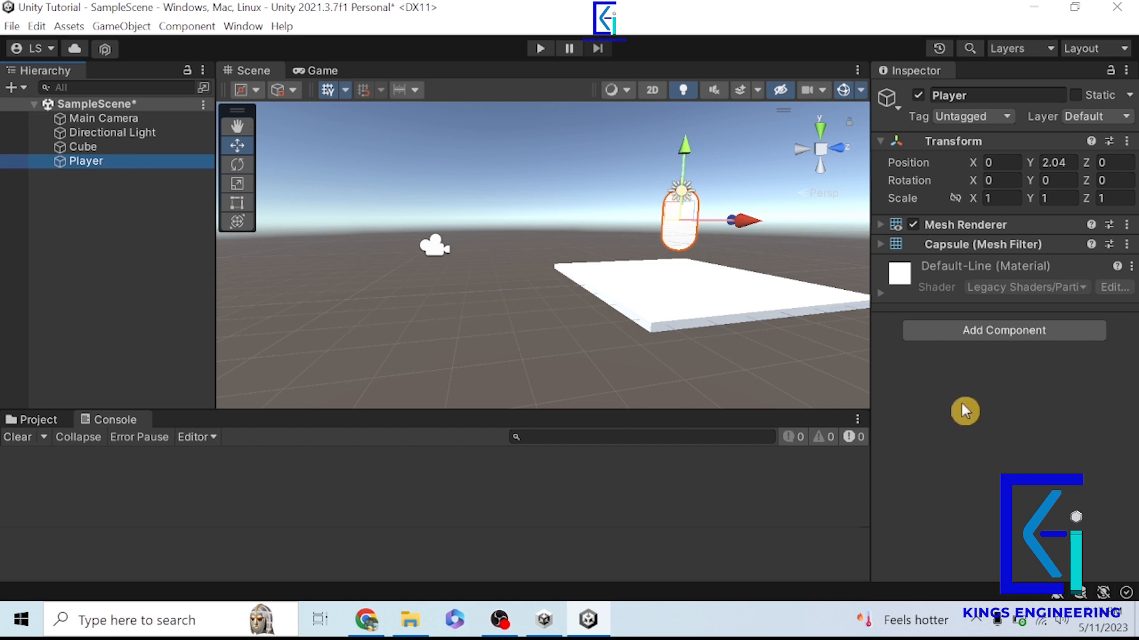
click(960, 343)
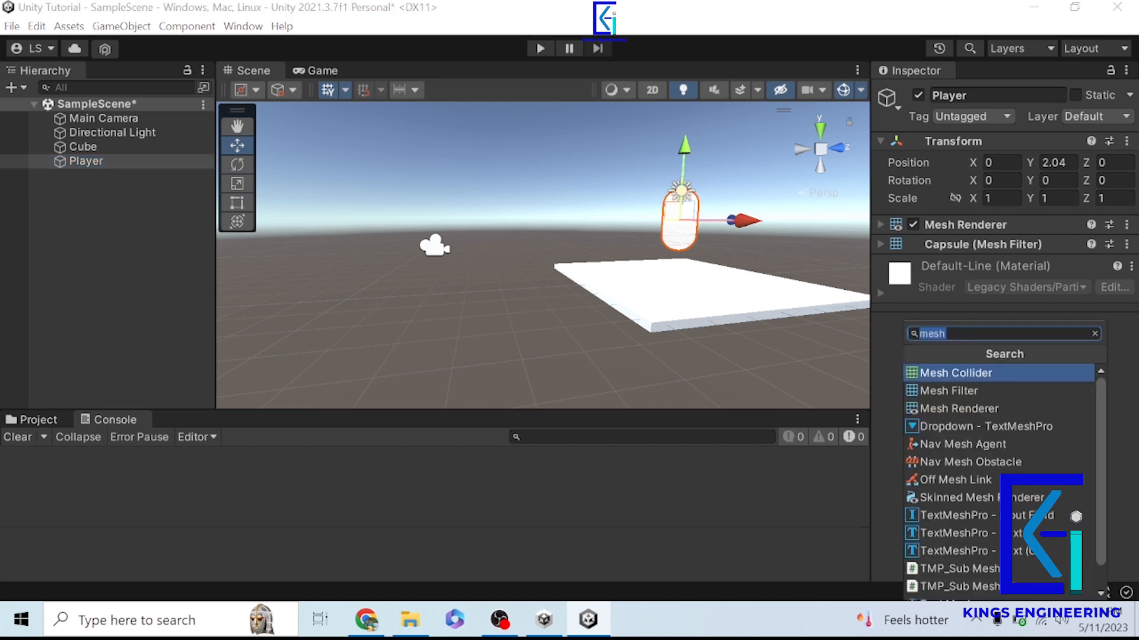
key(BackSpace)
text(ri)
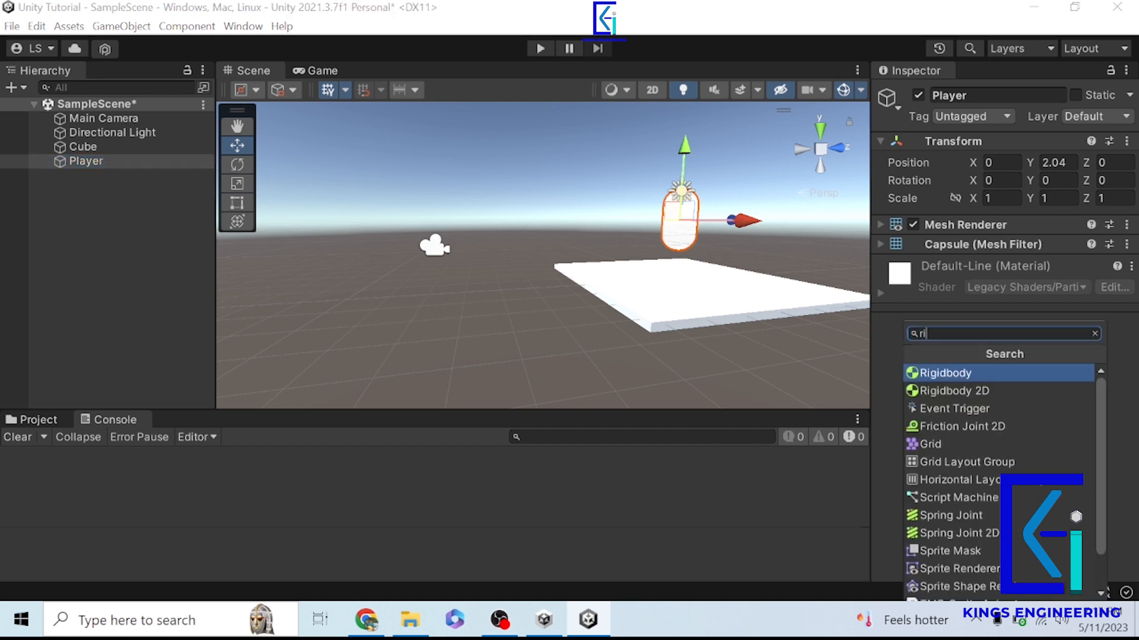
key(Return)
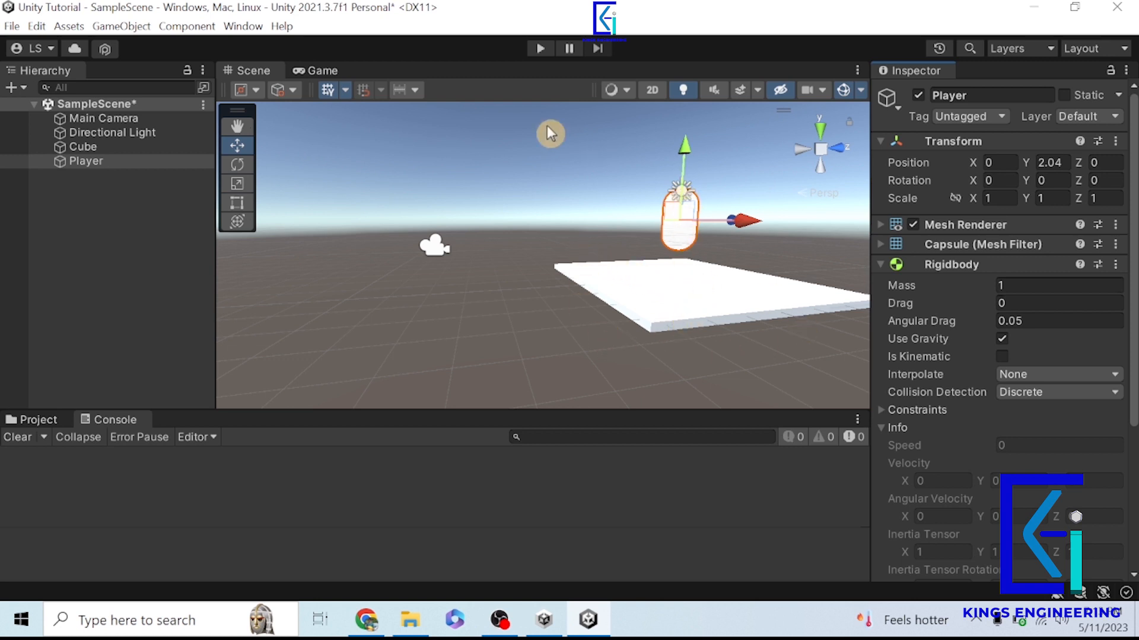
- Run the scene in Play mode to test the Player's Rigidbody and stop playback
click(543, 56)
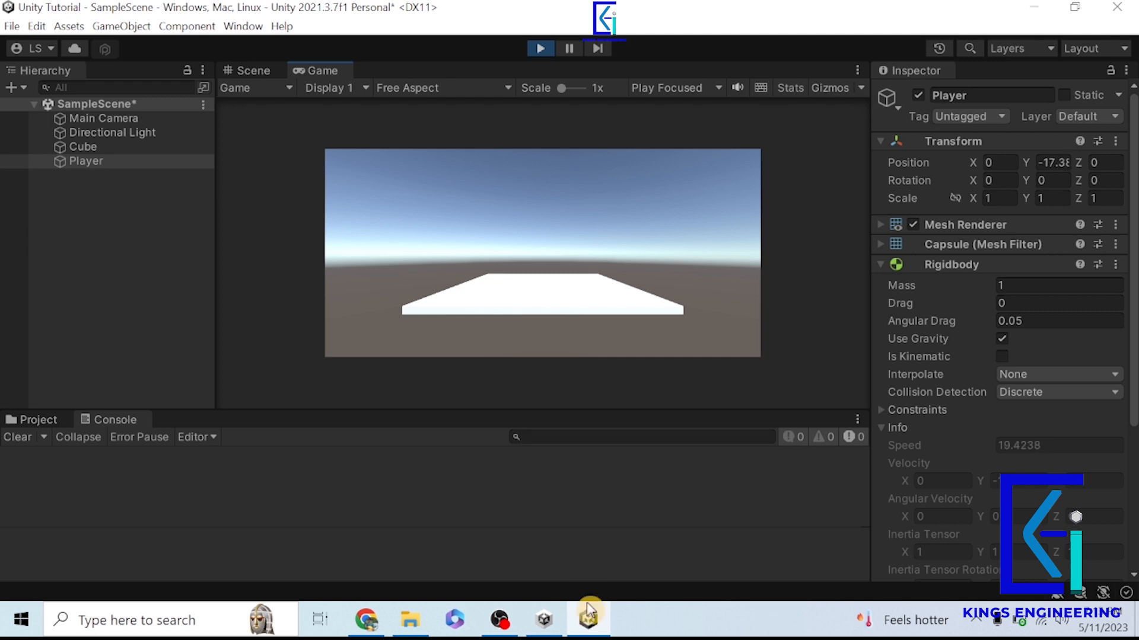
click(539, 50)
click(116, 149)
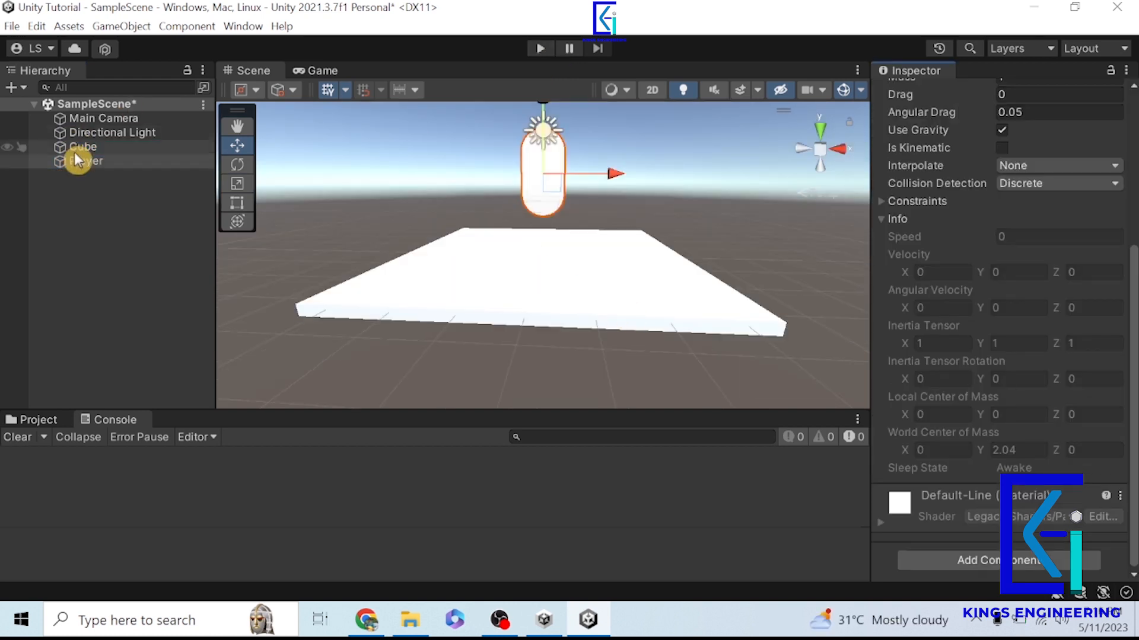
- Collapse the Player's Capsule Mesh Filter and Rigidbody components and the Cube's Box Collider component
click(77, 160)
scroll(1011, 294, up, 5)
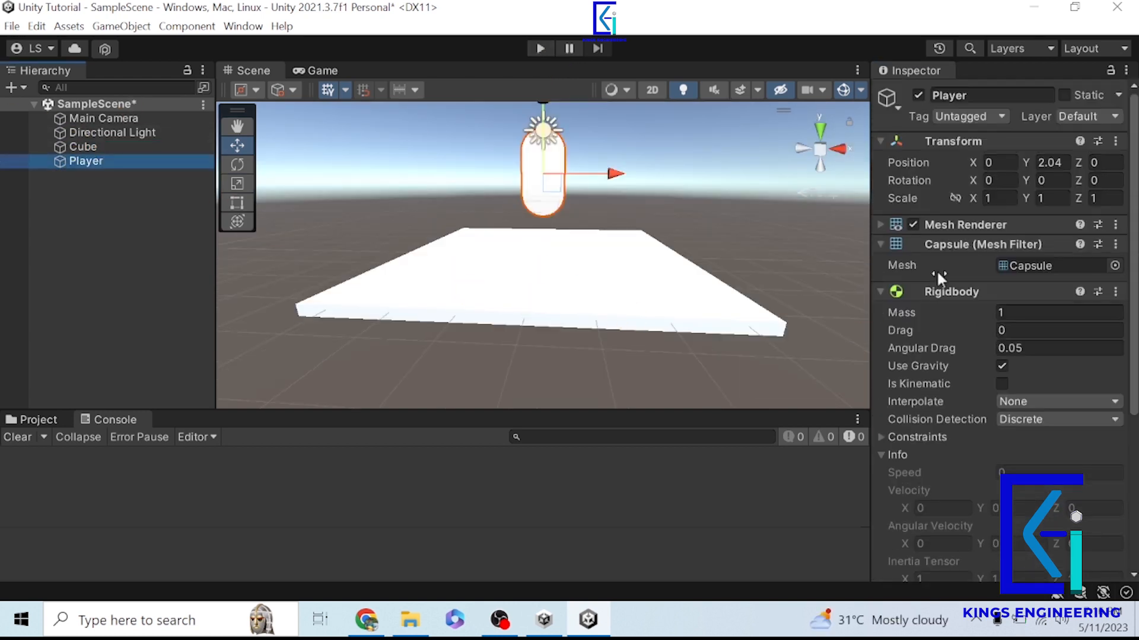
click(884, 245)
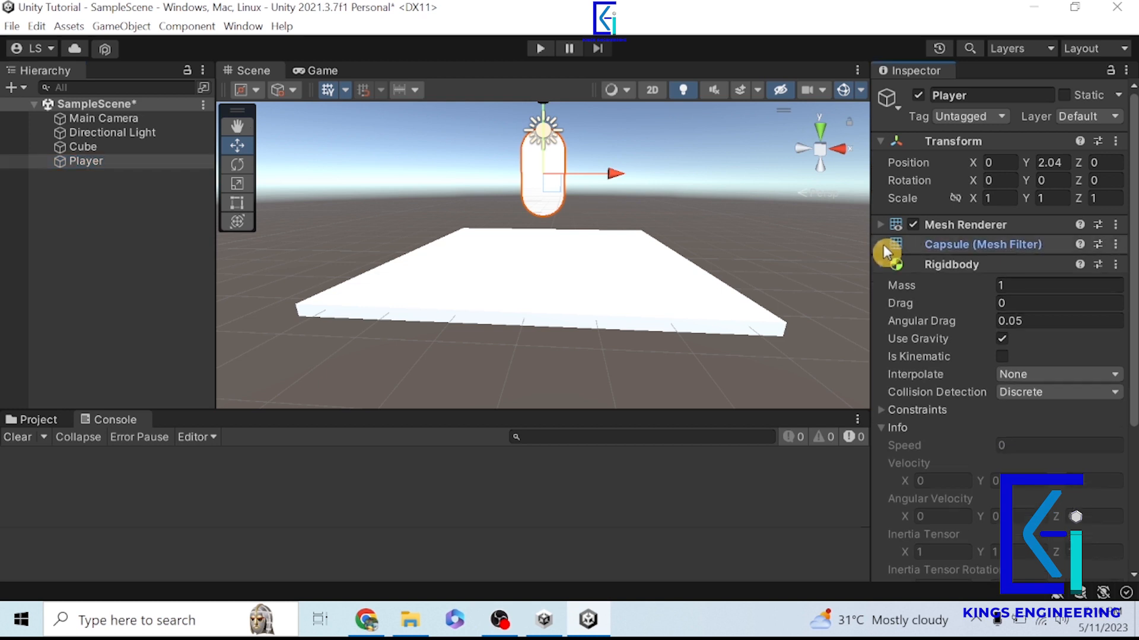
click(880, 265)
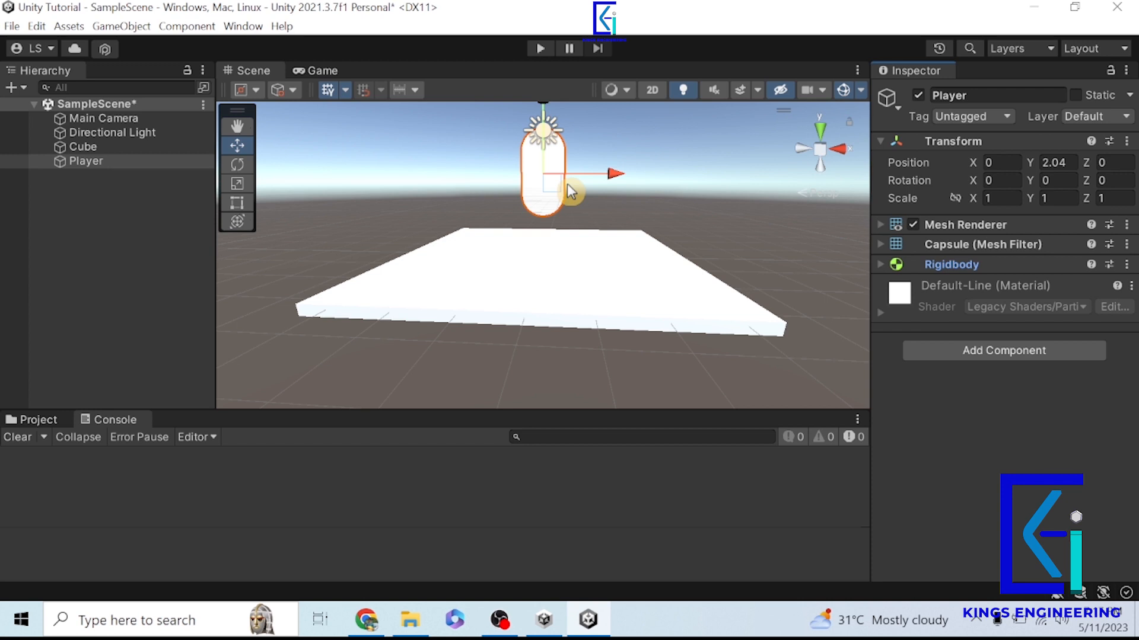
click(77, 147)
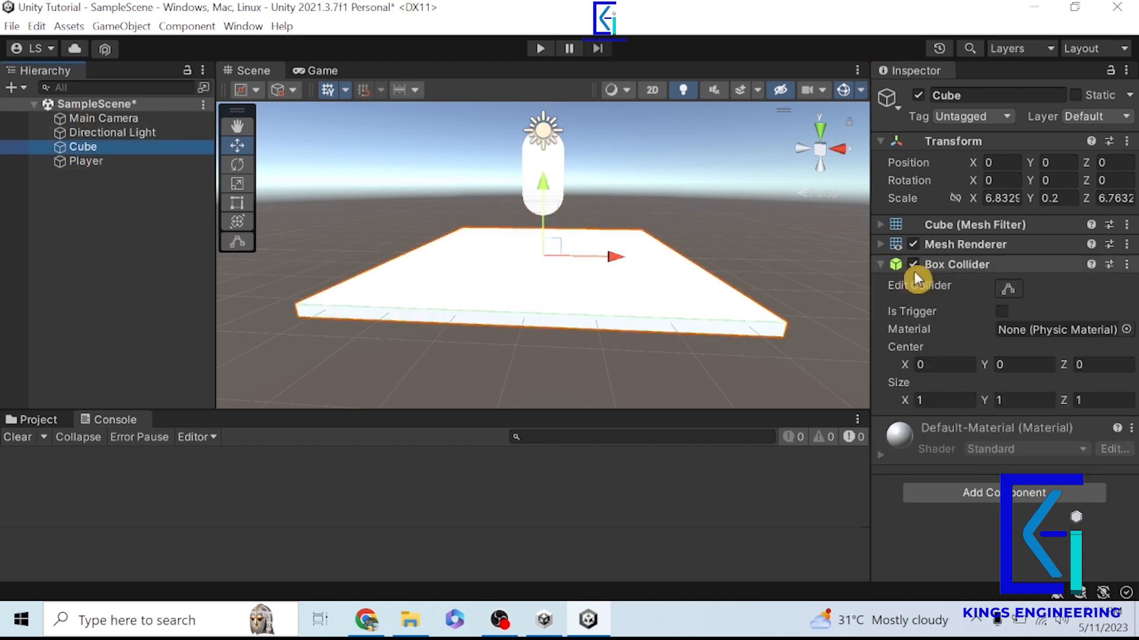
click(884, 263)
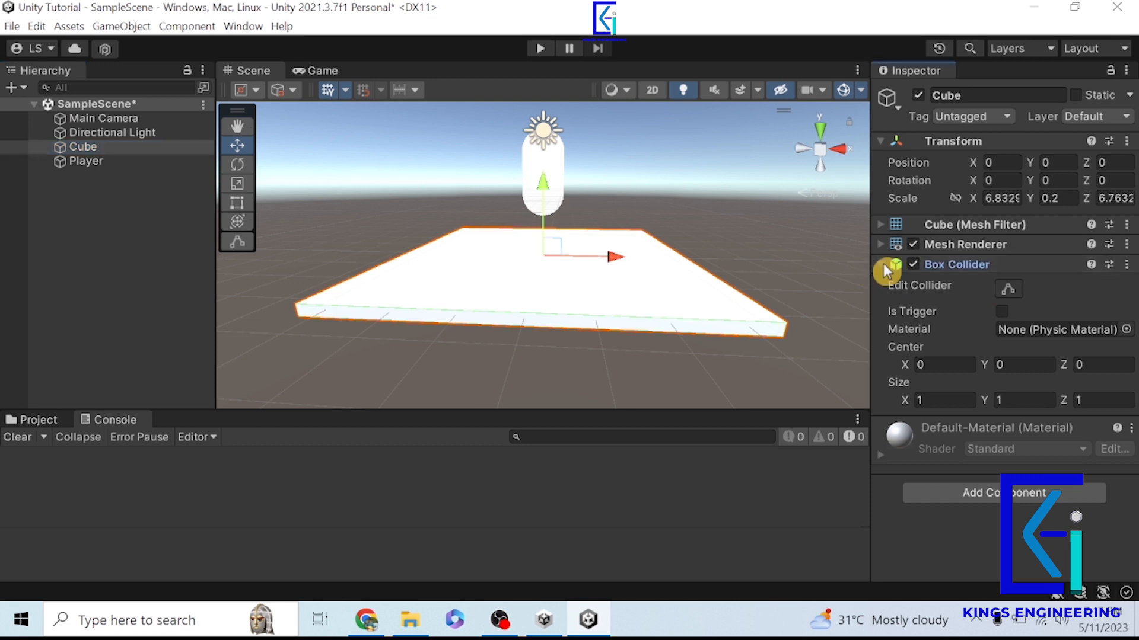
- Add a Capsule Collider component to the Player
click(84, 161)
click(1004, 349)
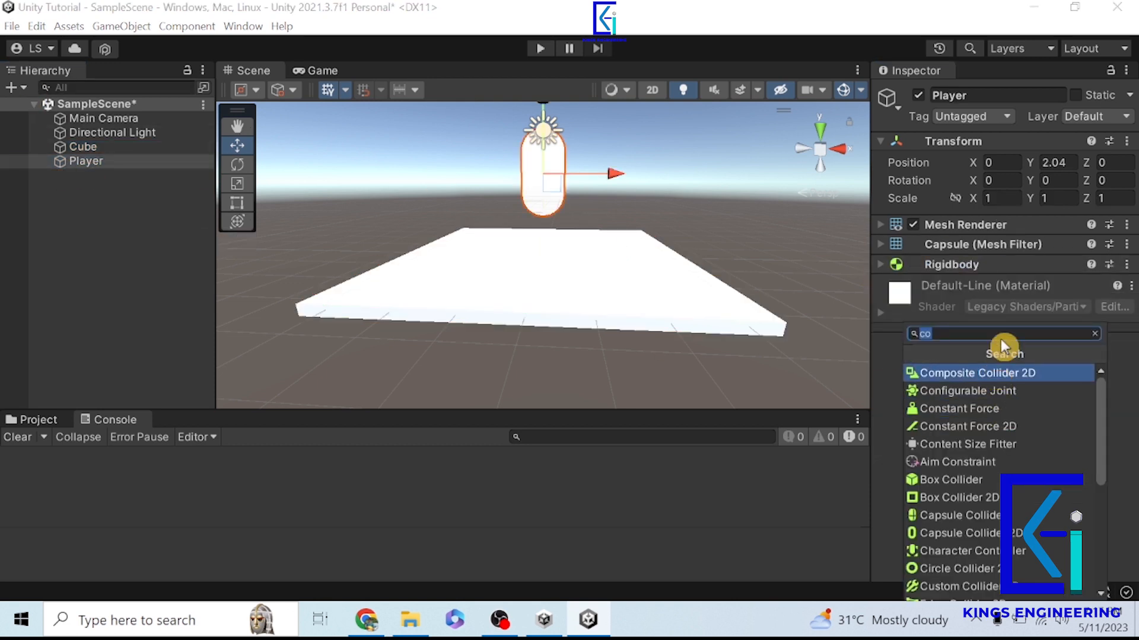
key(BackSpace)
text(col)
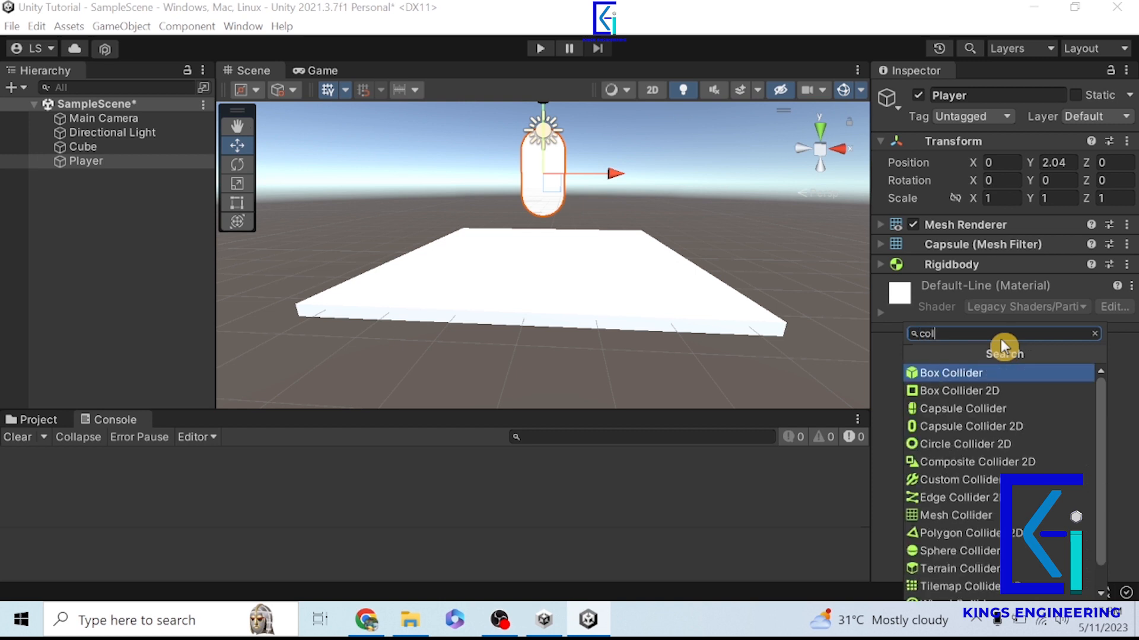
click(1023, 408)
scroll(559, 236, up, 3)
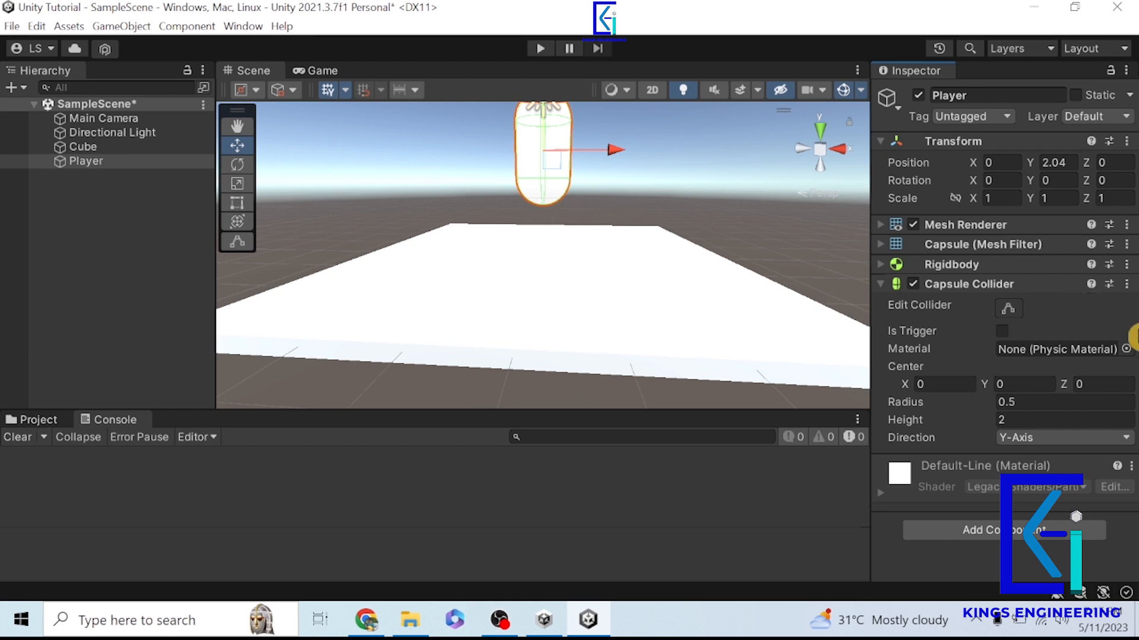
- Turn on collider editing for the Player's Capsule Collider and examine its outline around the capsule
click(1008, 309)
scroll(531, 217, down, 2)
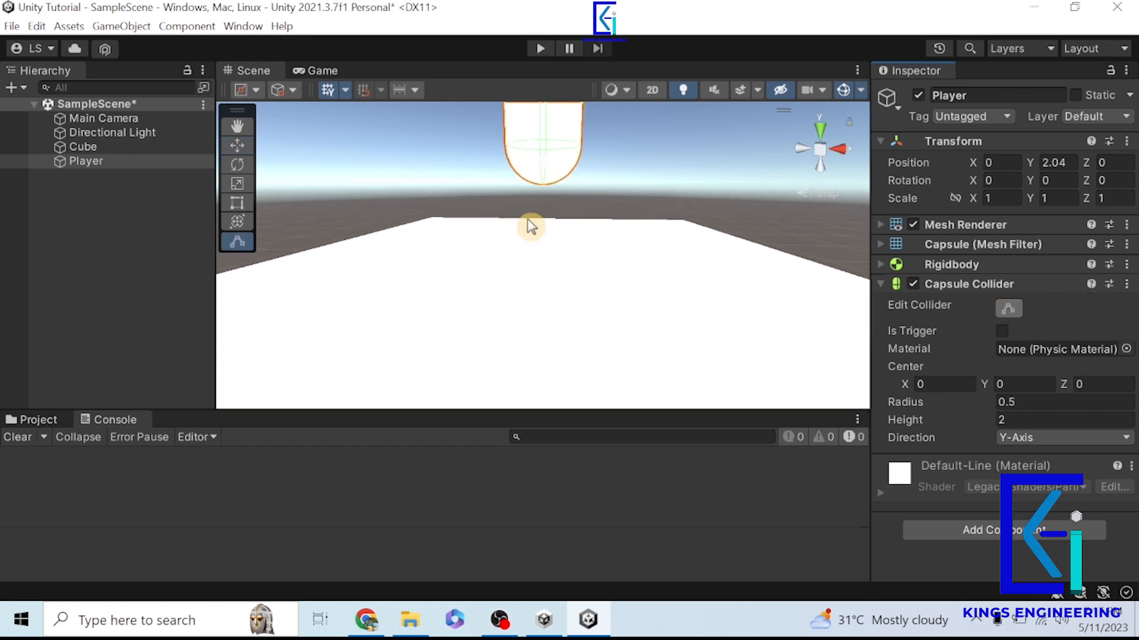
alt+drag(573, 163, 522, 208)
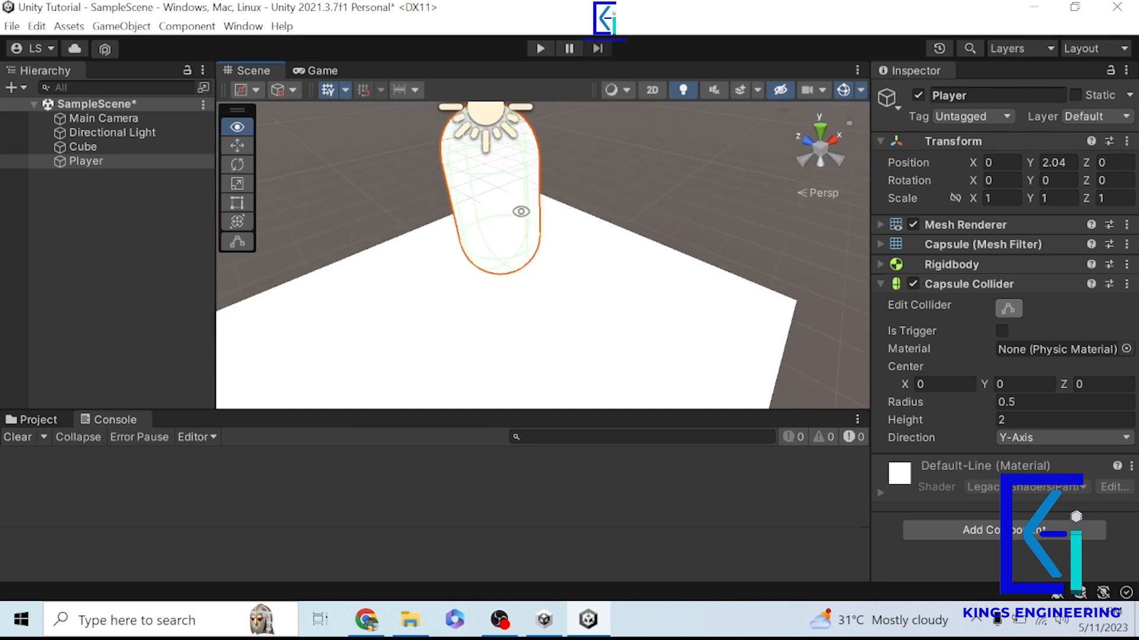
- Examine the Cube's Box Collider outline in collider editing mode and run the scene in Play mode
double_click(130, 146)
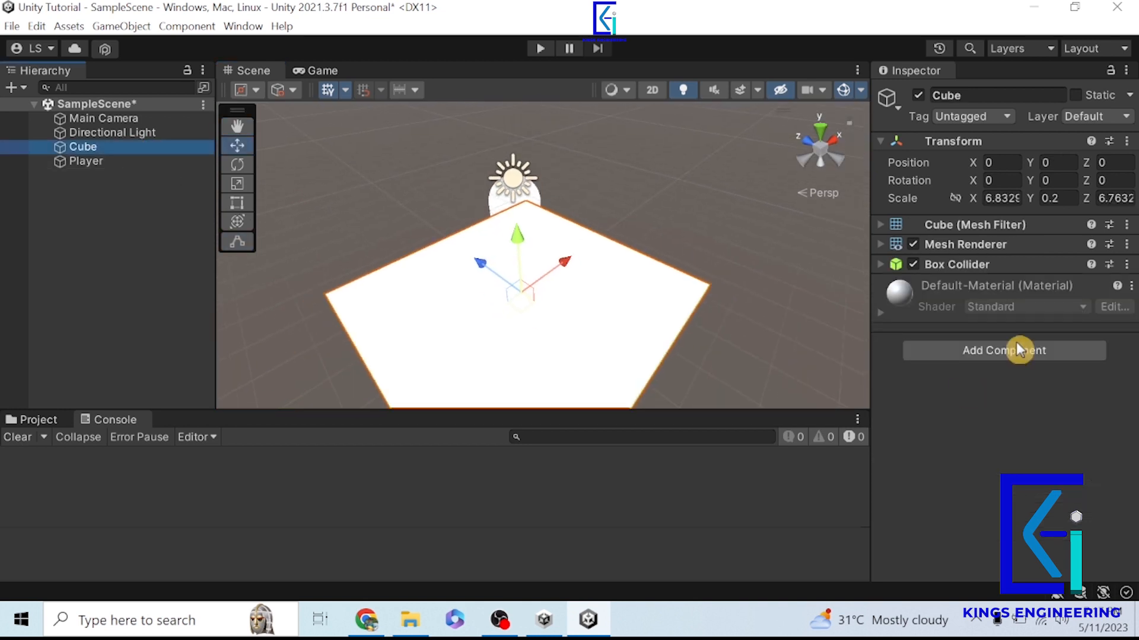
click(897, 270)
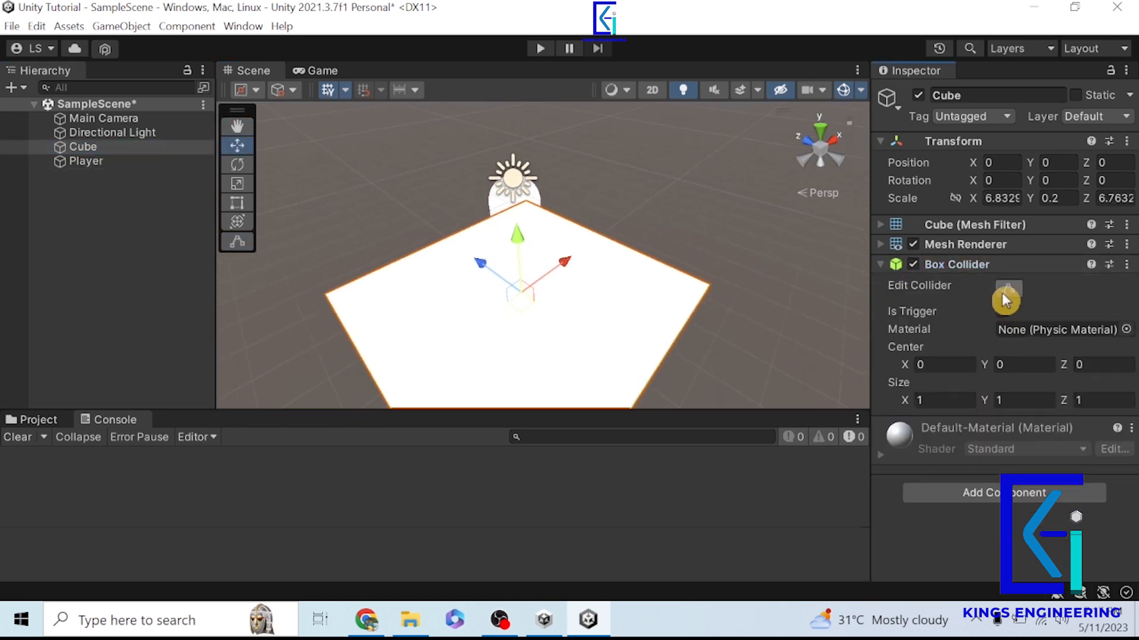
alt+drag(732, 348, 539, 142)
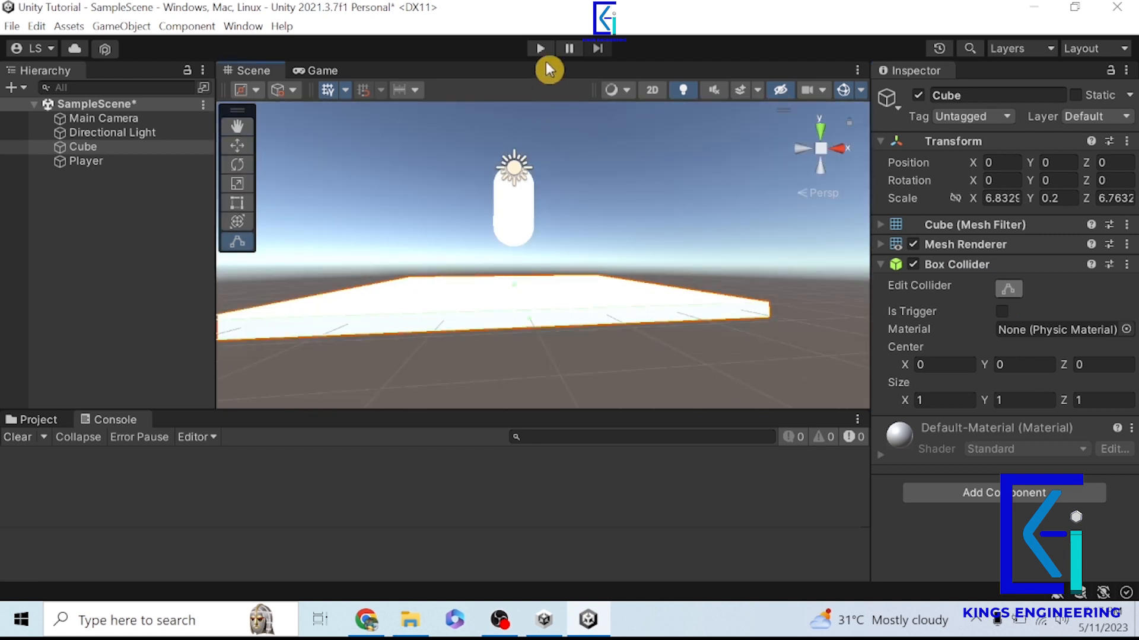
click(540, 49)
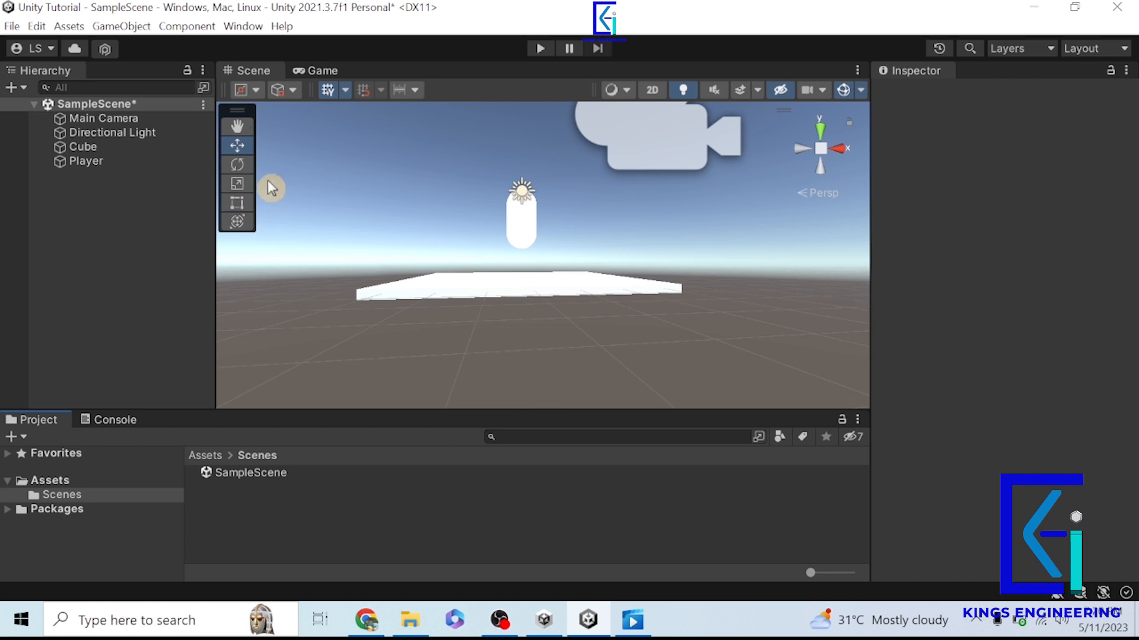
- Select the Main Camera and try panning across the Scene view with the Hand tool
click(78, 118)
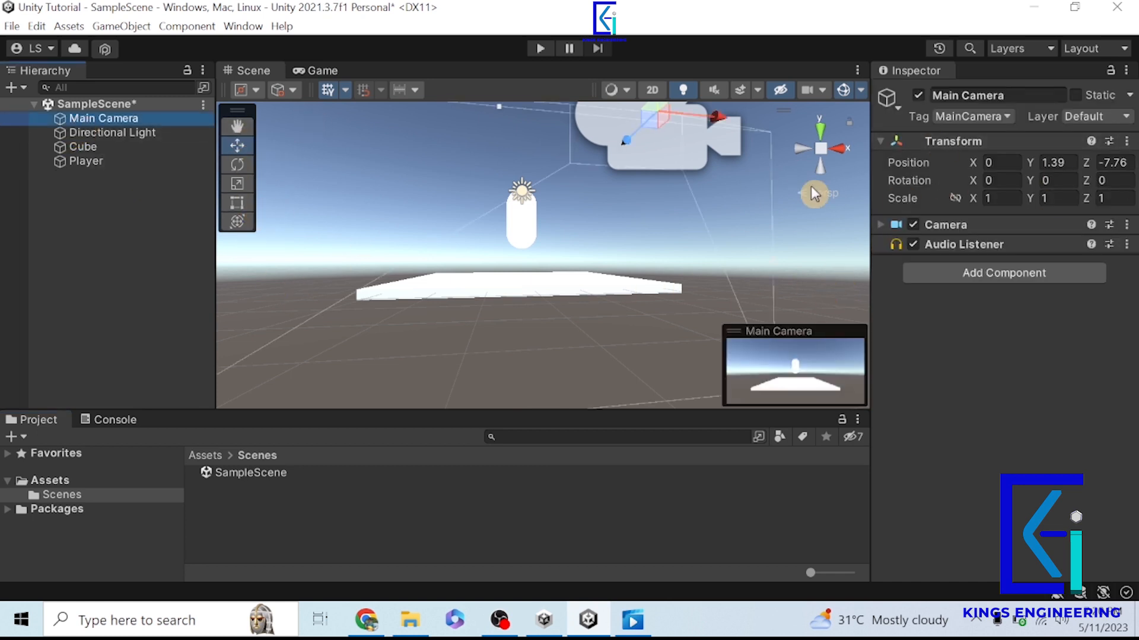
click(242, 149)
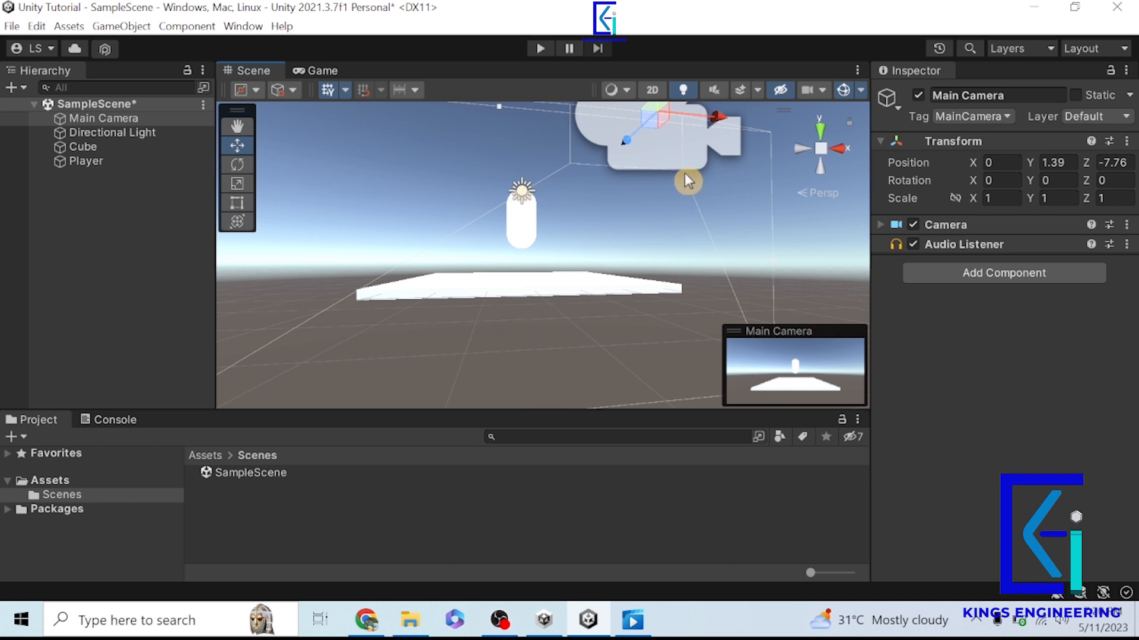
click(236, 127)
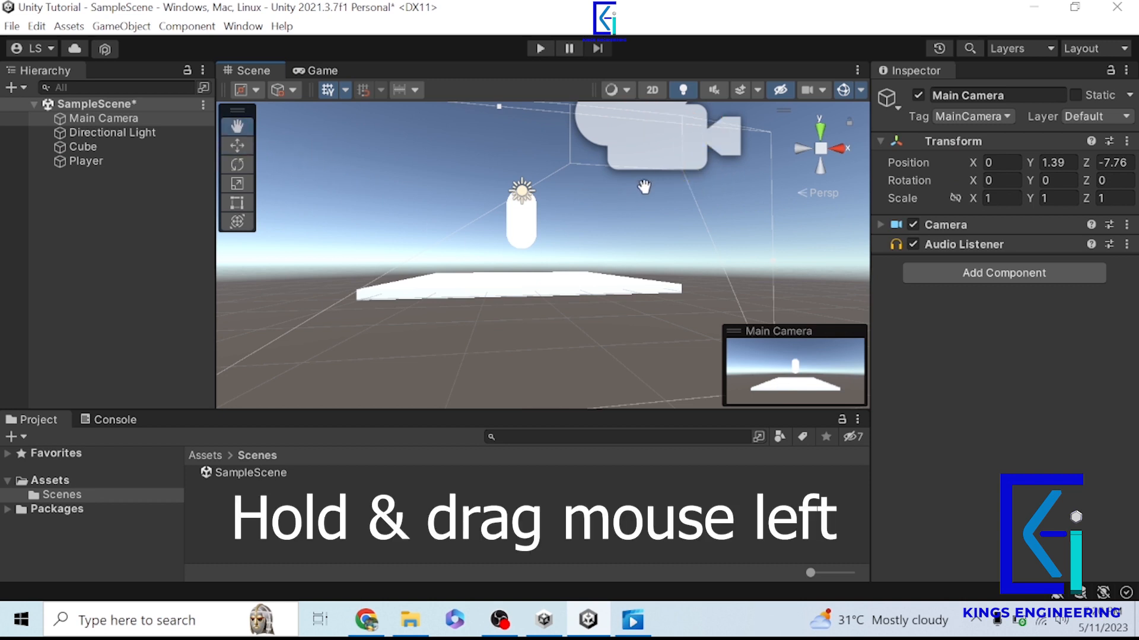
drag(644, 186, 618, 216)
mouse_move(765, 284)
mouse_down()
mouse_move(539, 203)
mouse_move(699, 234)
mouse_move(524, 287)
mouse_move(460, 264)
mouse_move(500, 249)
mouse_move(610, 301)
mouse_move(609, 268)
mouse_move(386, 297)
mouse_move(504, 287)
mouse_move(537, 307)
mouse_up()
- Orbit and zoom out the Scene view until the Main Camera, platform and Player are seen together
key(alt)
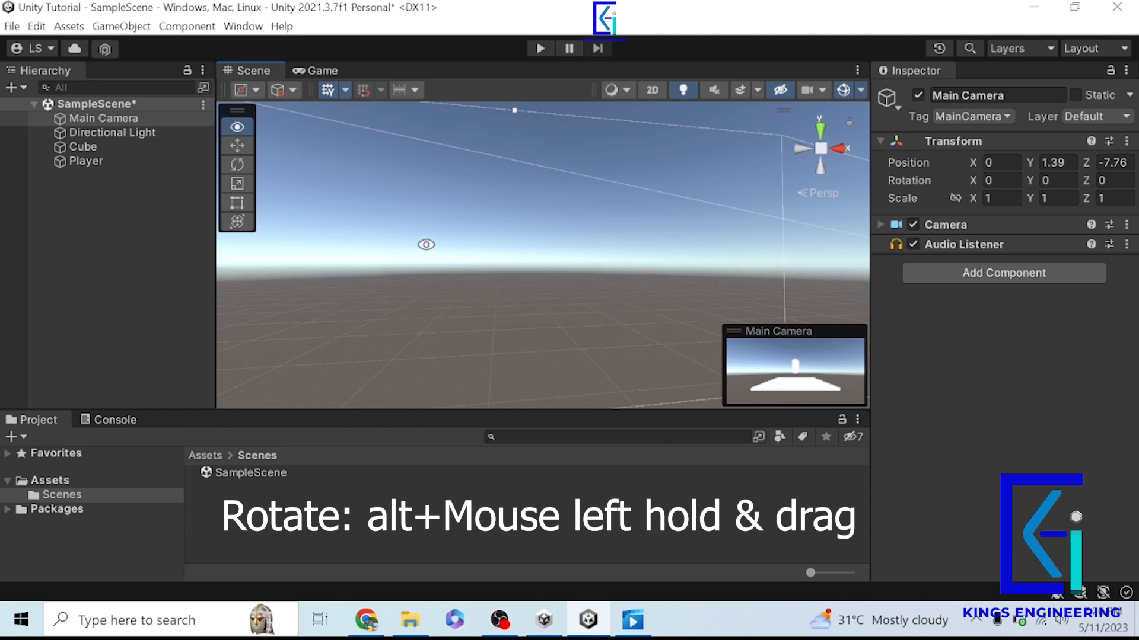
alt+drag(420, 245, 245, 260)
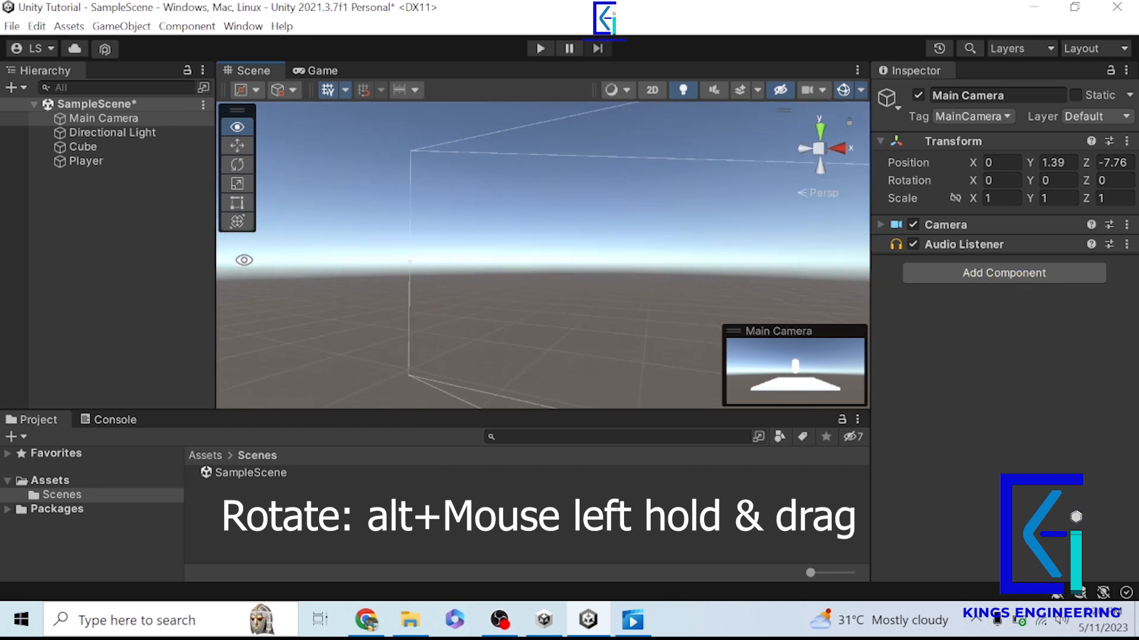
scroll(507, 281, down, 5)
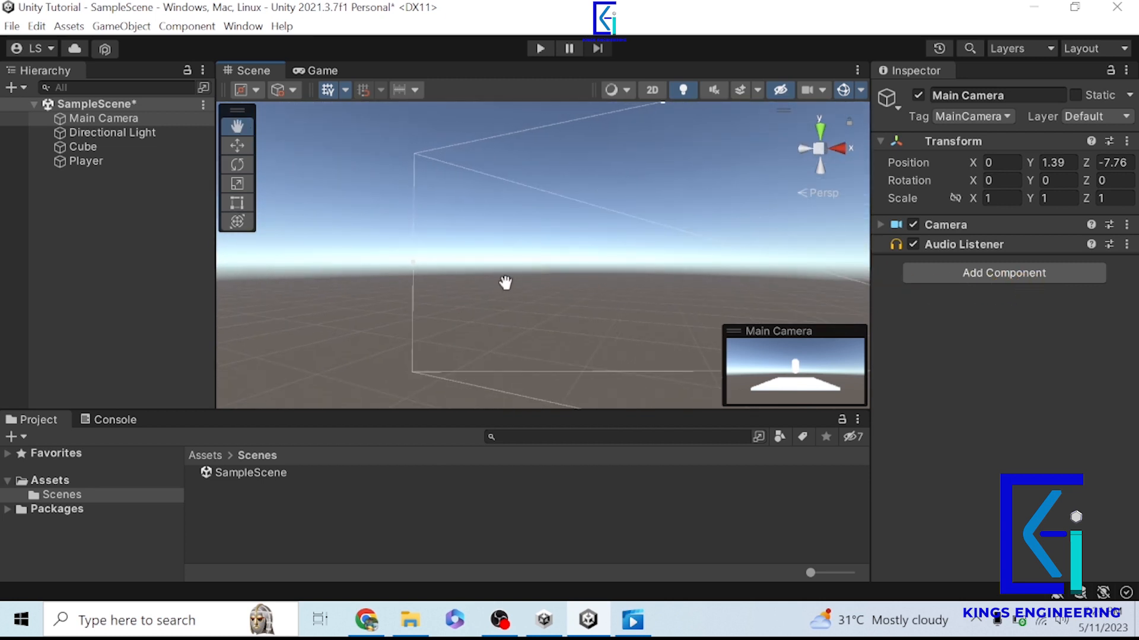
double_click(79, 120)
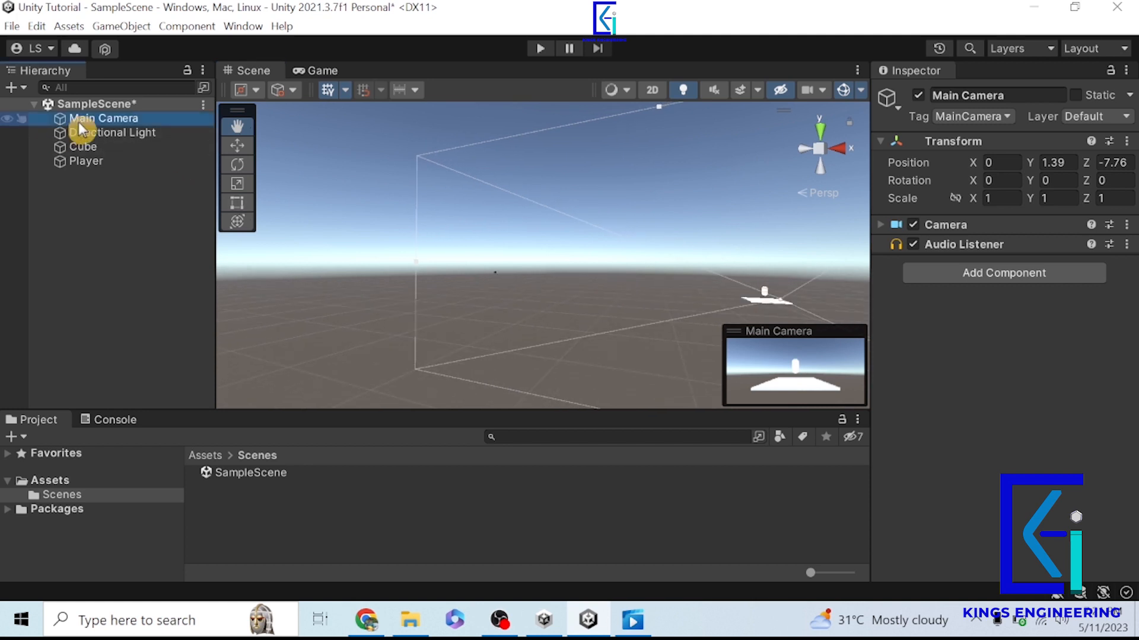
alt+drag(622, 310, 478, 401)
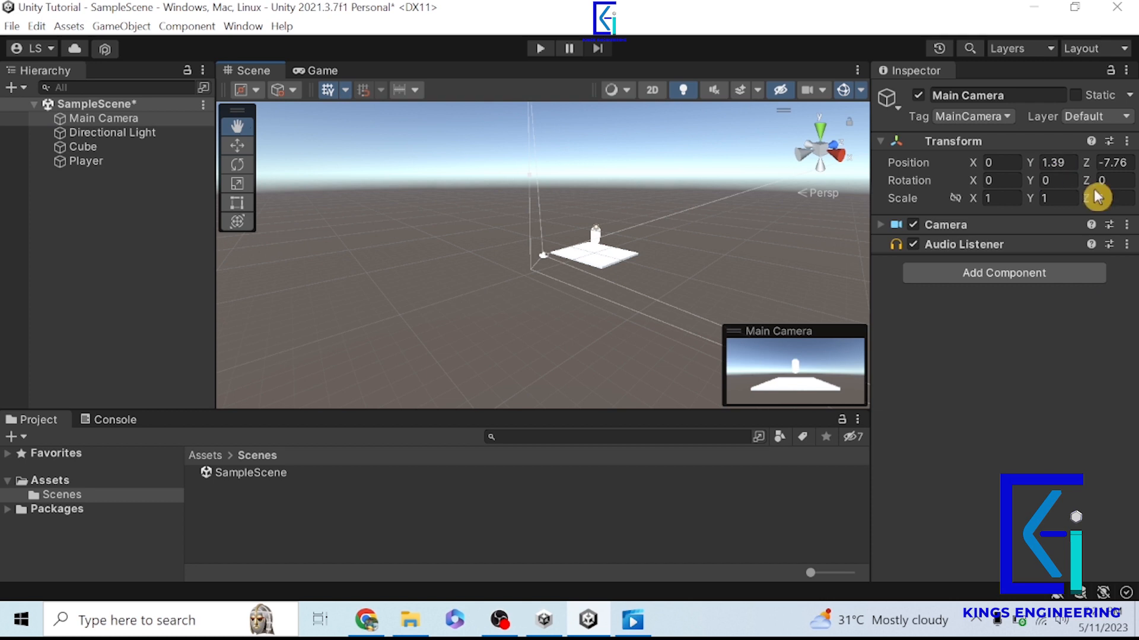
- Move the Main Camera back from the platform along the Z axis to about Z -8.36
click(237, 146)
alt+scroll(648, 290, up, 7)
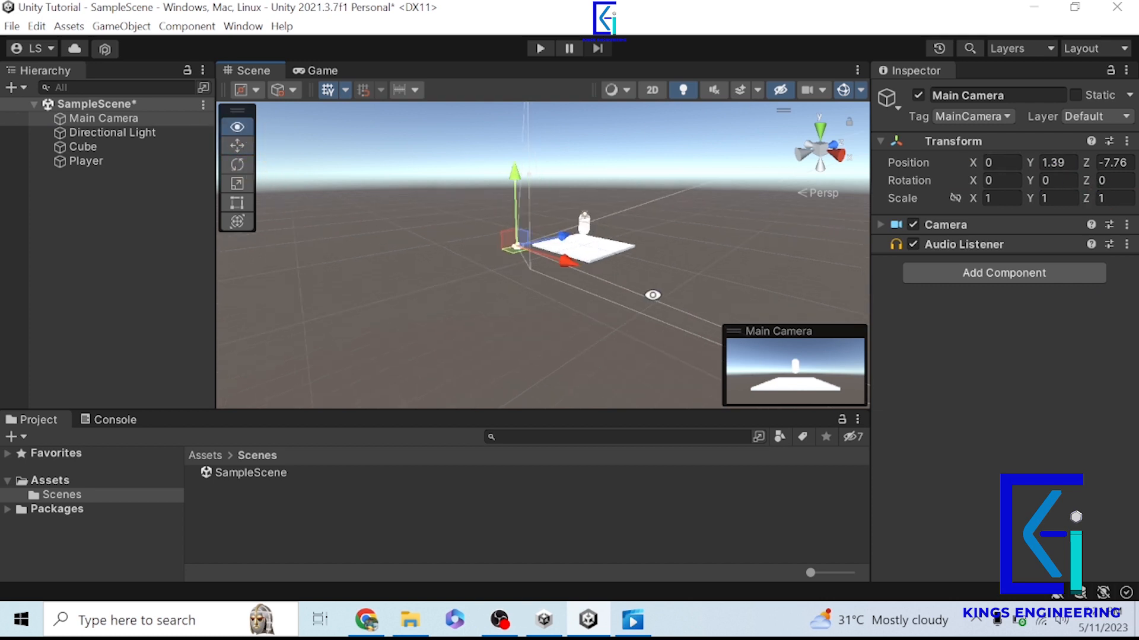
drag(535, 226, 524, 230)
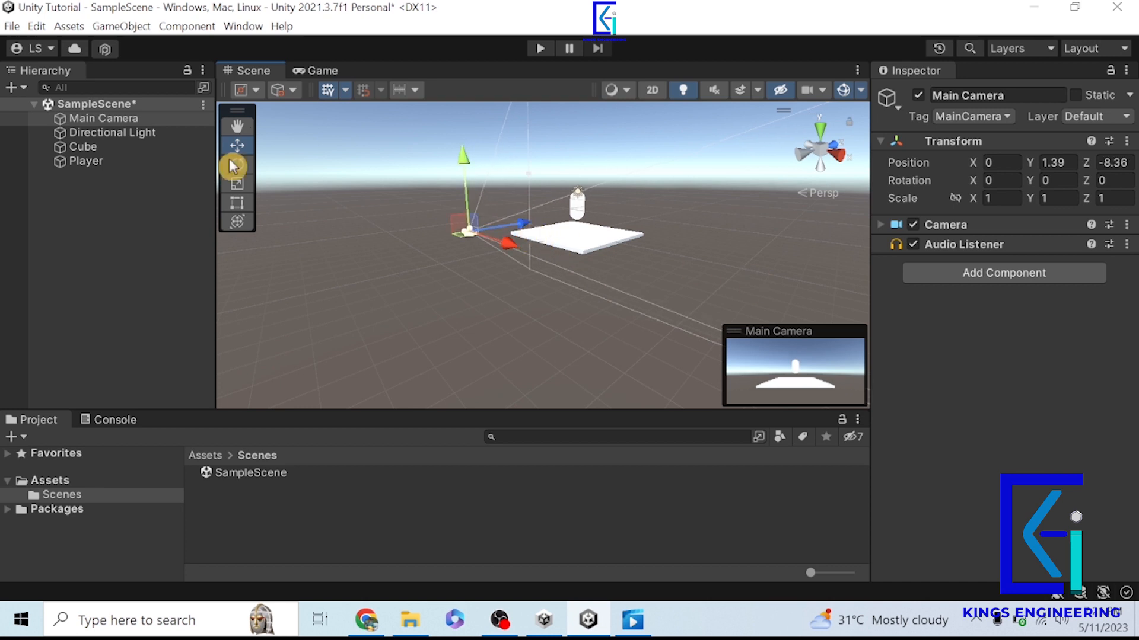
- Try the Rotate, Scale and Rect tools in turn on the Main Camera
click(240, 166)
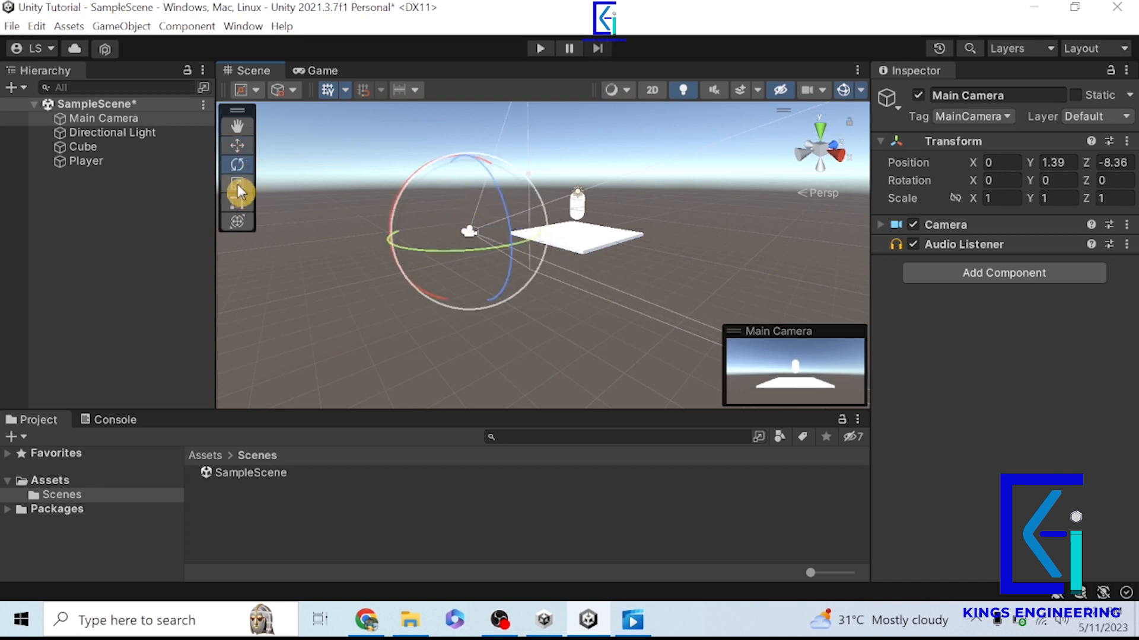
click(237, 184)
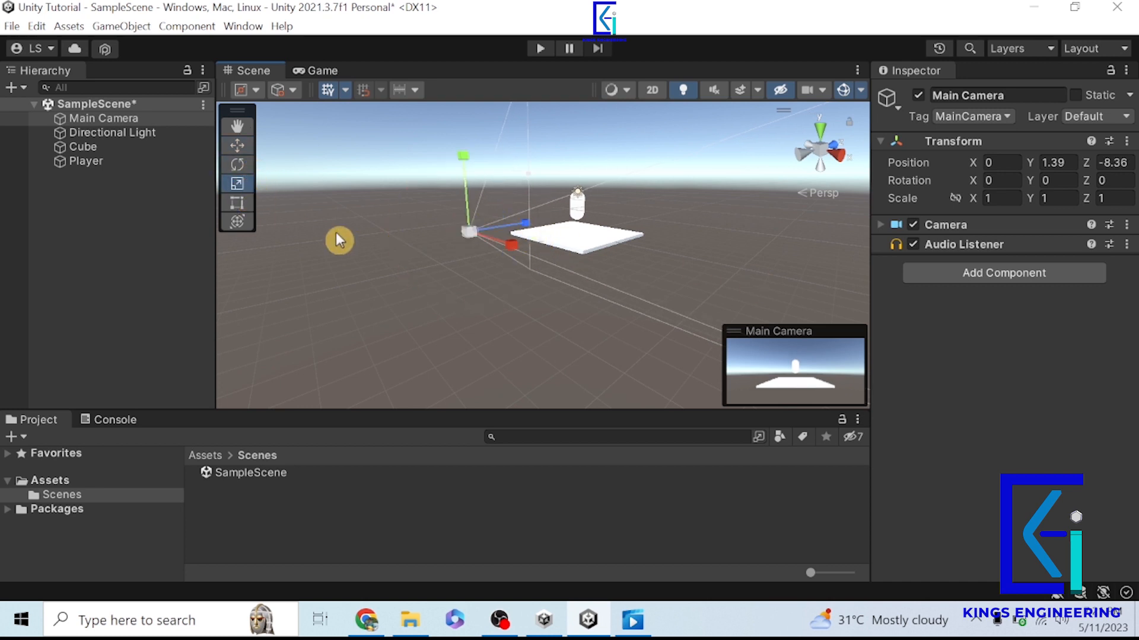
click(243, 209)
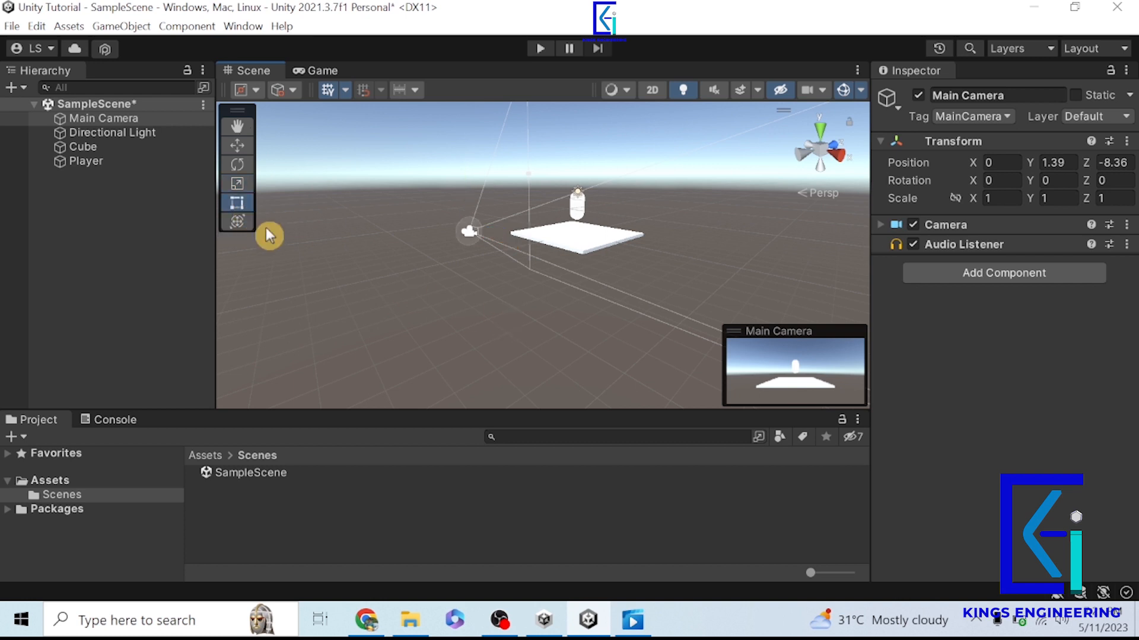
- Resize the Cube by its corners with the Rect tool to a scale of about X 7.34 and Z 6.55
click(89, 148)
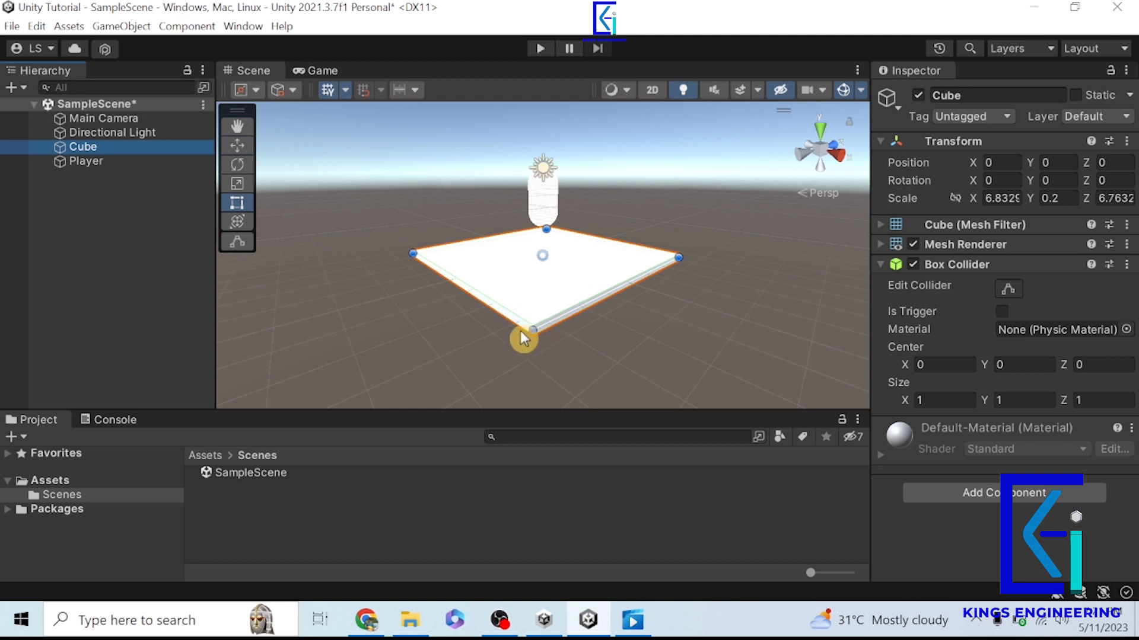
click(242, 205)
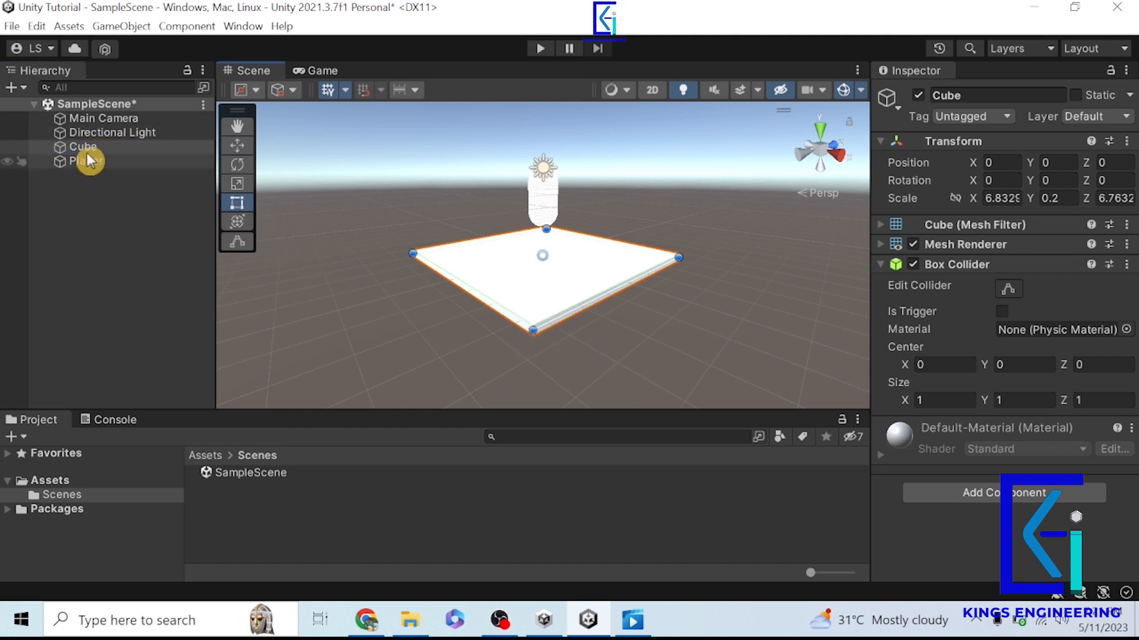
click(87, 149)
click(240, 205)
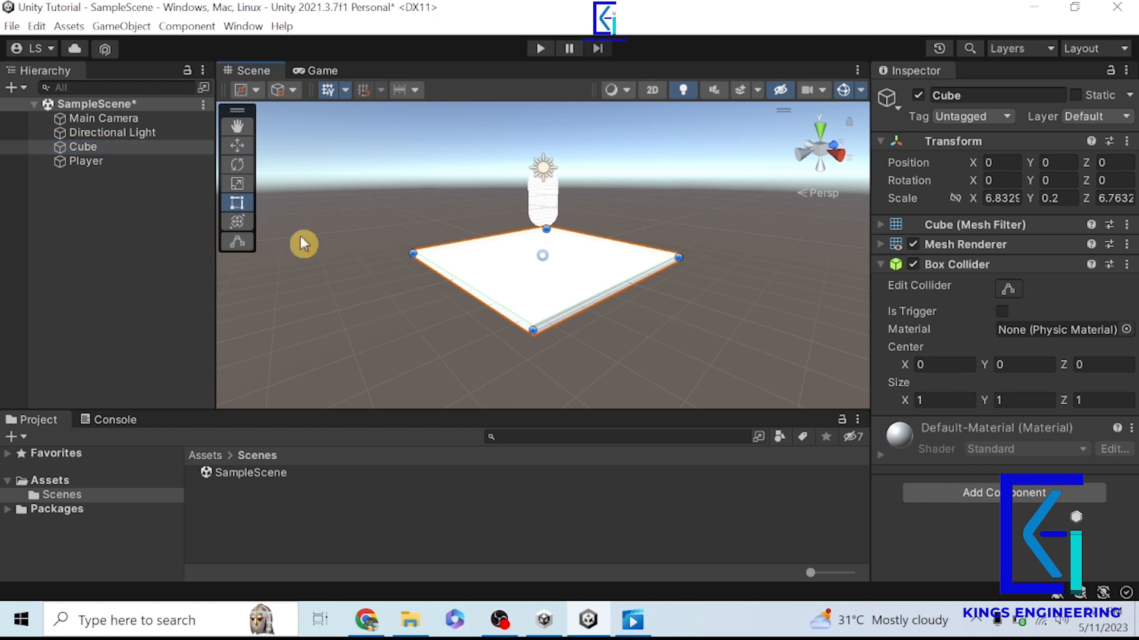
mouse_move(534, 356)
mouse_down()
mouse_move(534, 326)
mouse_move(537, 353)
mouse_up()
mouse_move(694, 266)
mouse_down()
mouse_move(709, 265)
mouse_move(696, 264)
mouse_up()
drag(542, 231, 542, 232)
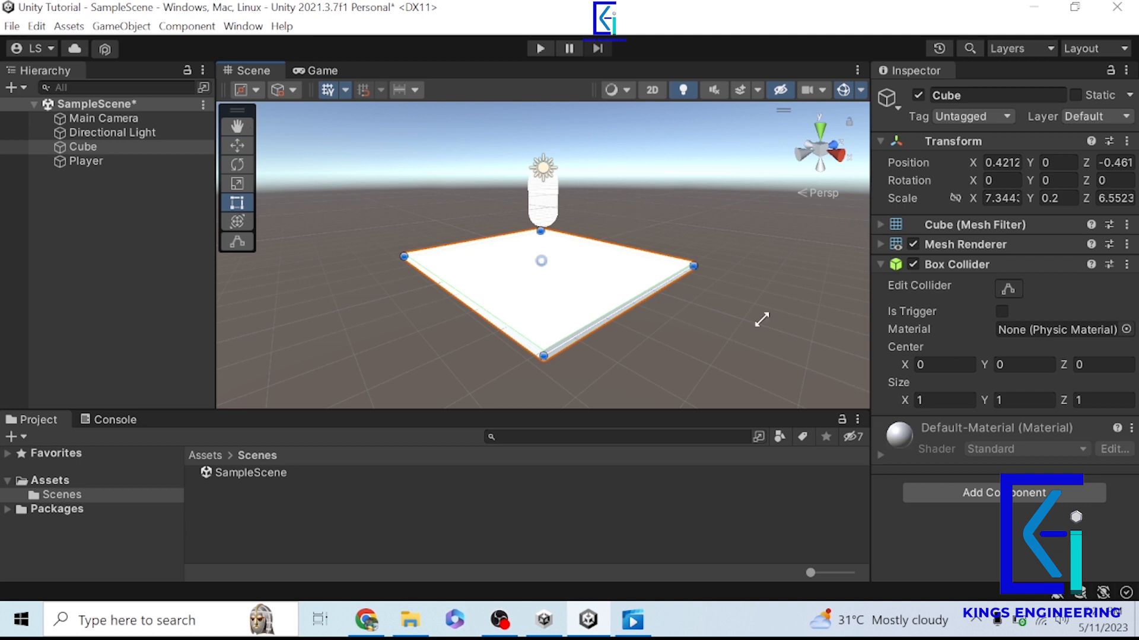
- Switch the Scene view from perspective to isometric projection and orbit until the platform is seen from above
scroll(560, 264, down, 4)
scroll(560, 266, down, 2)
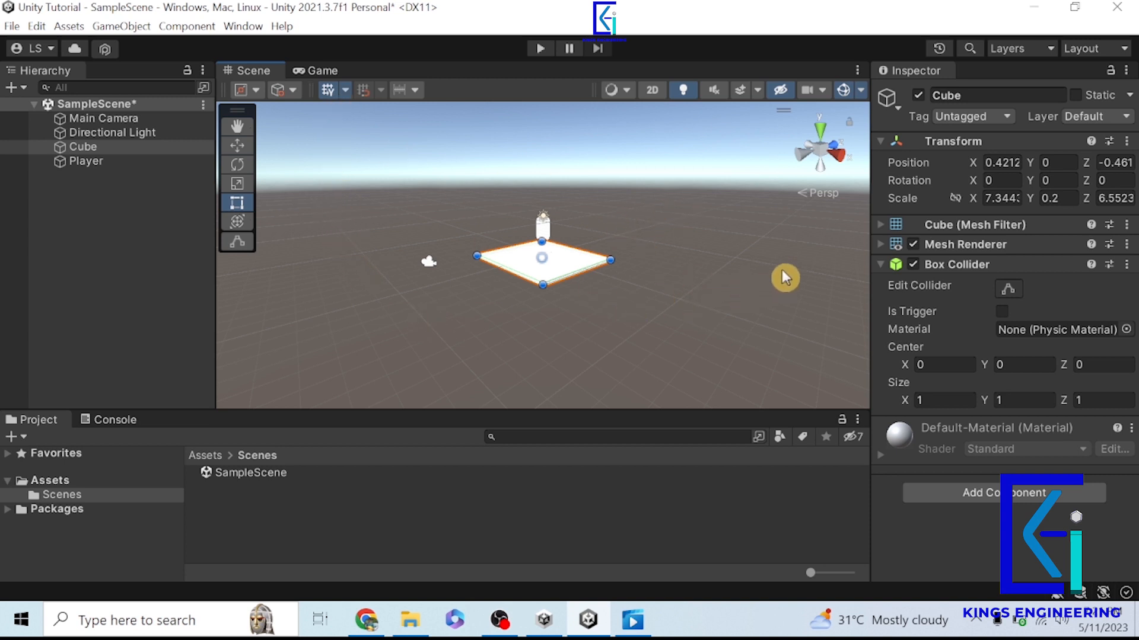
click(824, 204)
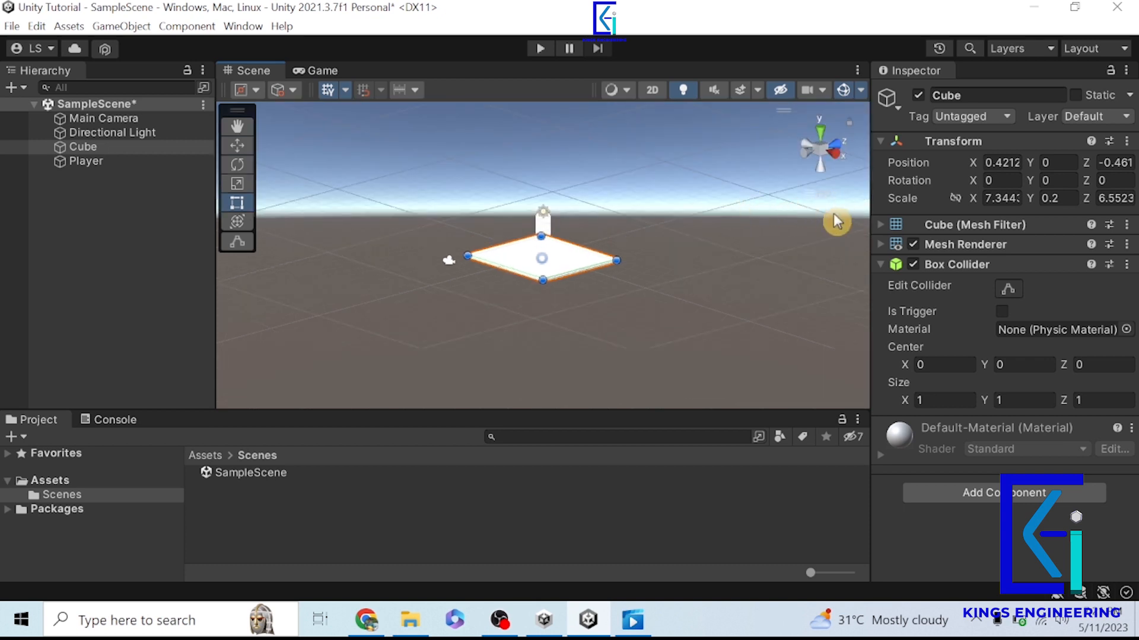
alt+drag(656, 315, 408, 341)
alt+drag(660, 263, 684, 501)
alt+drag(702, 285, 724, 411)
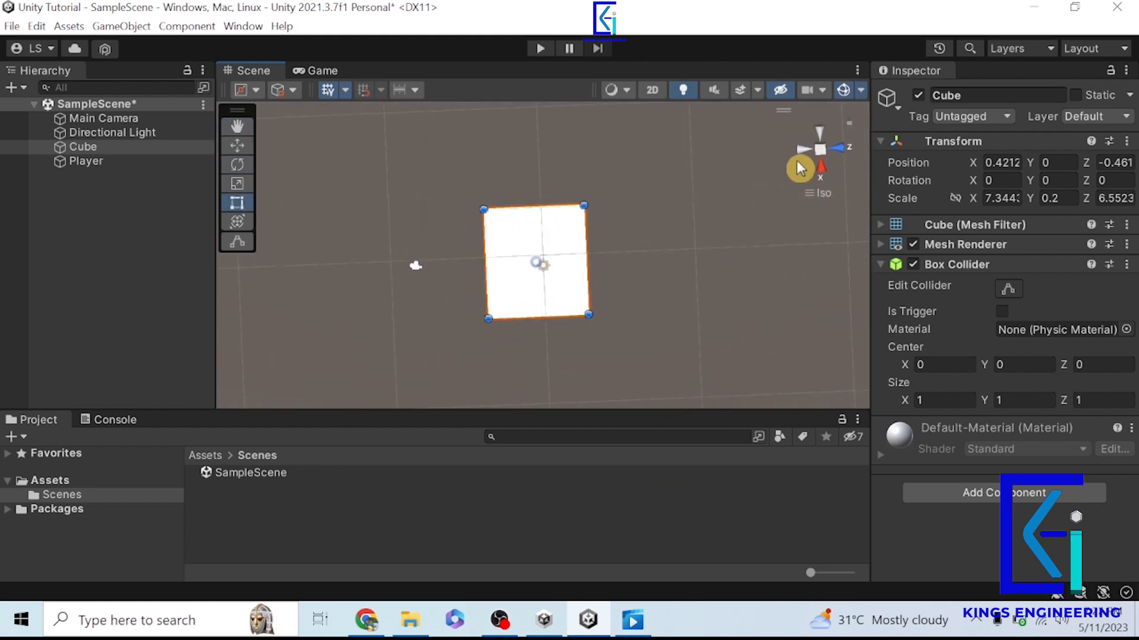
- Look at the scene from several axis-aligned directions, including the left, front and back views
click(818, 132)
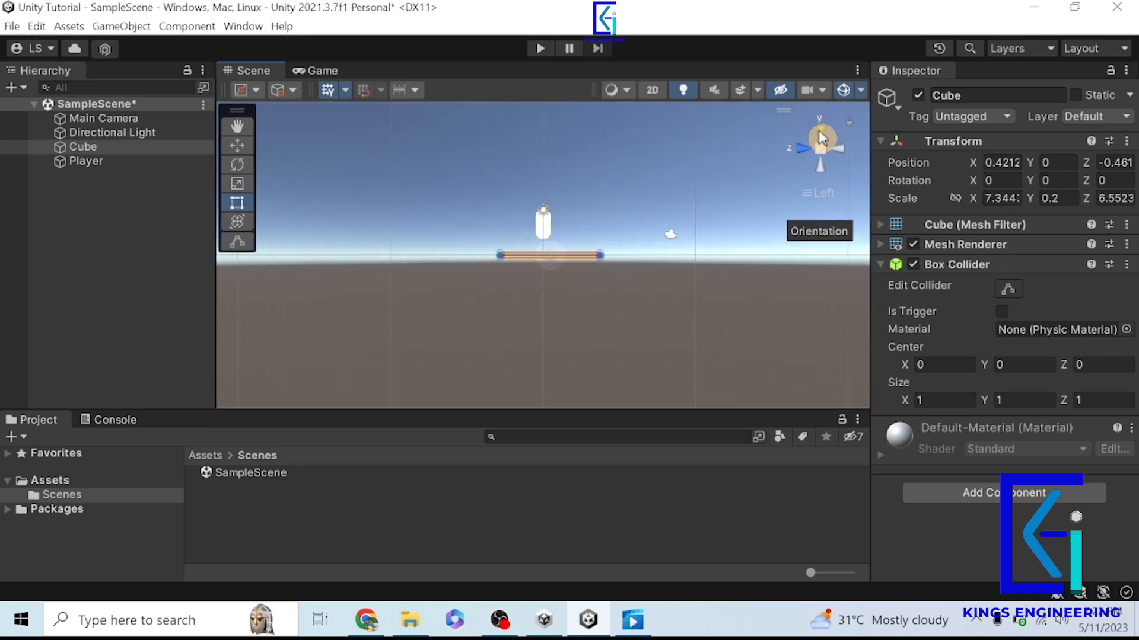
click(820, 171)
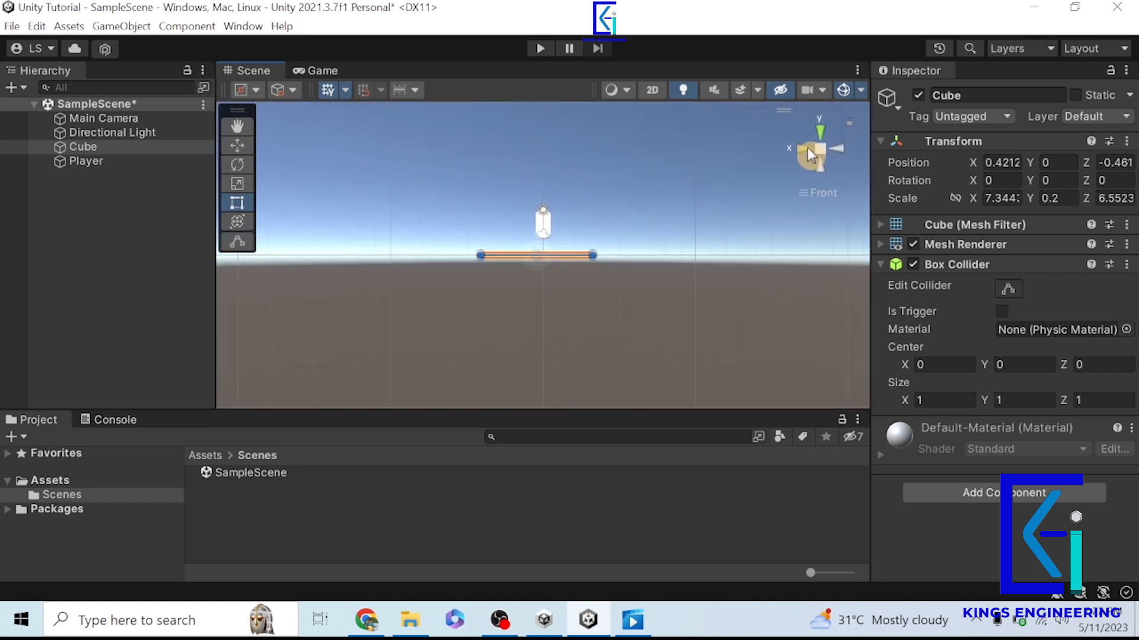
click(821, 129)
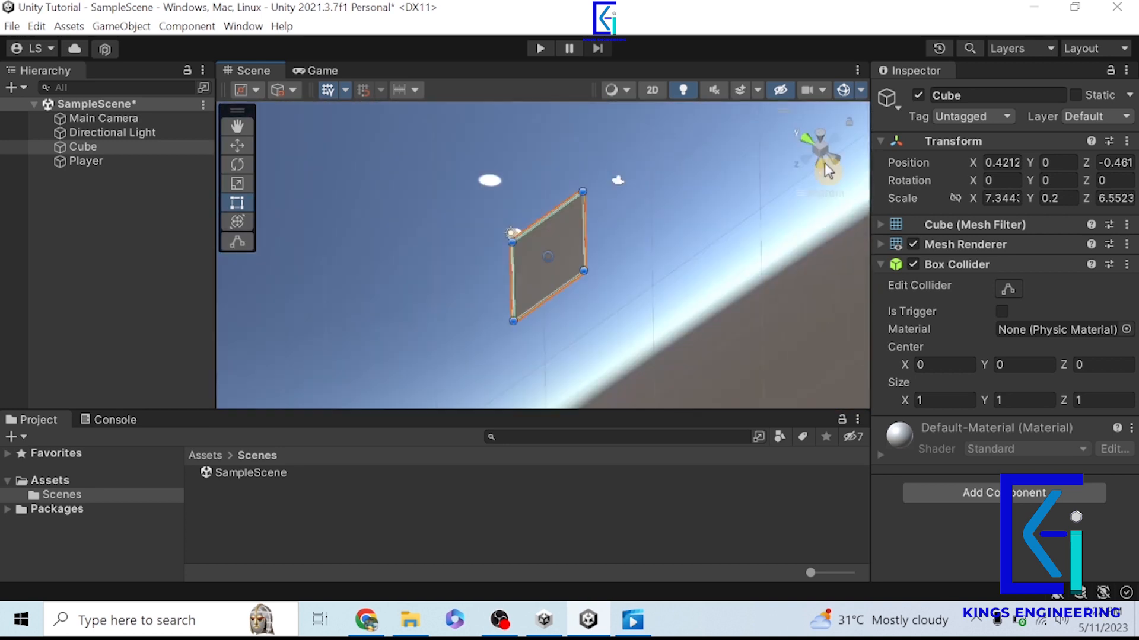
click(820, 129)
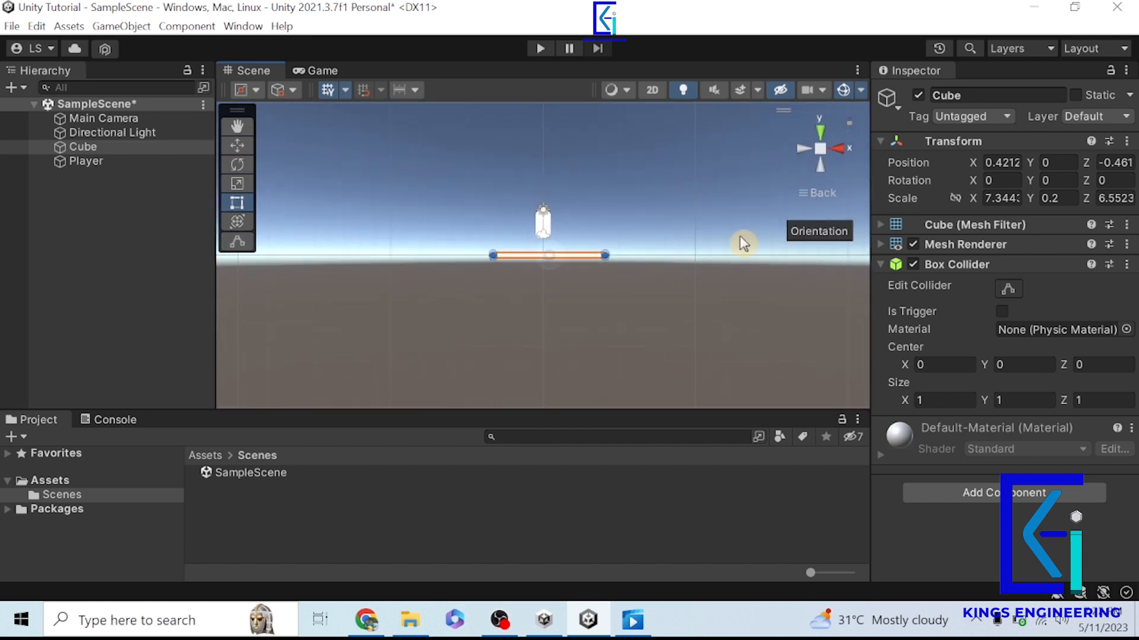
- Frame the Cube in the Scene view, orbit to an angled view showing the Player and camera, and clear the selection
double_click(101, 149)
right_drag(649, 283, 587, 321)
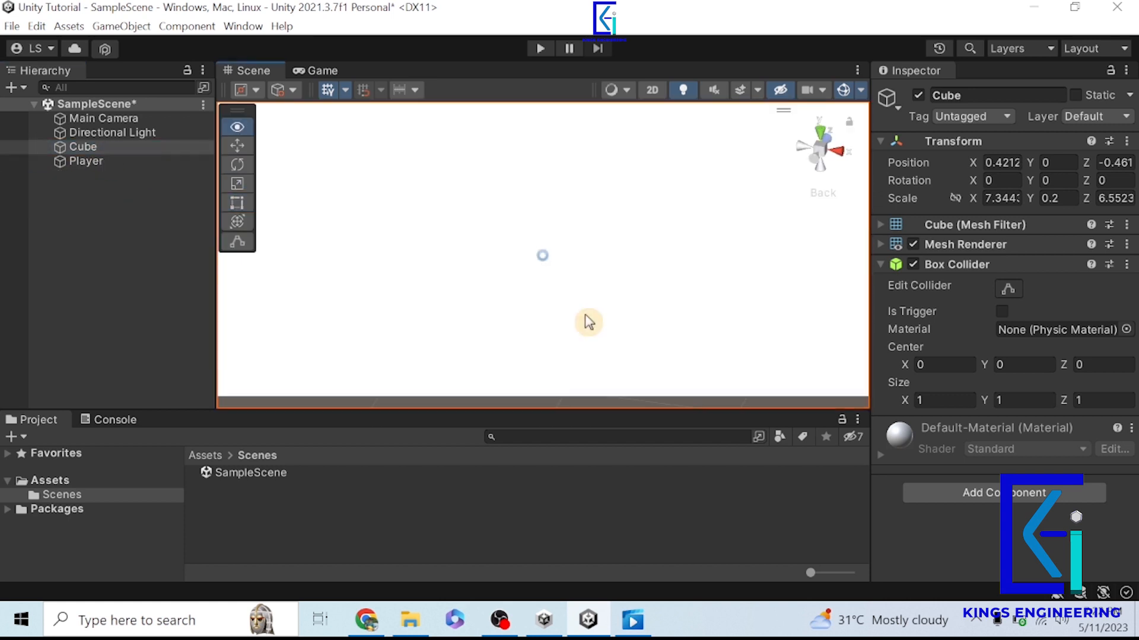
scroll(704, 239, down, 10)
scroll(714, 252, down, 5)
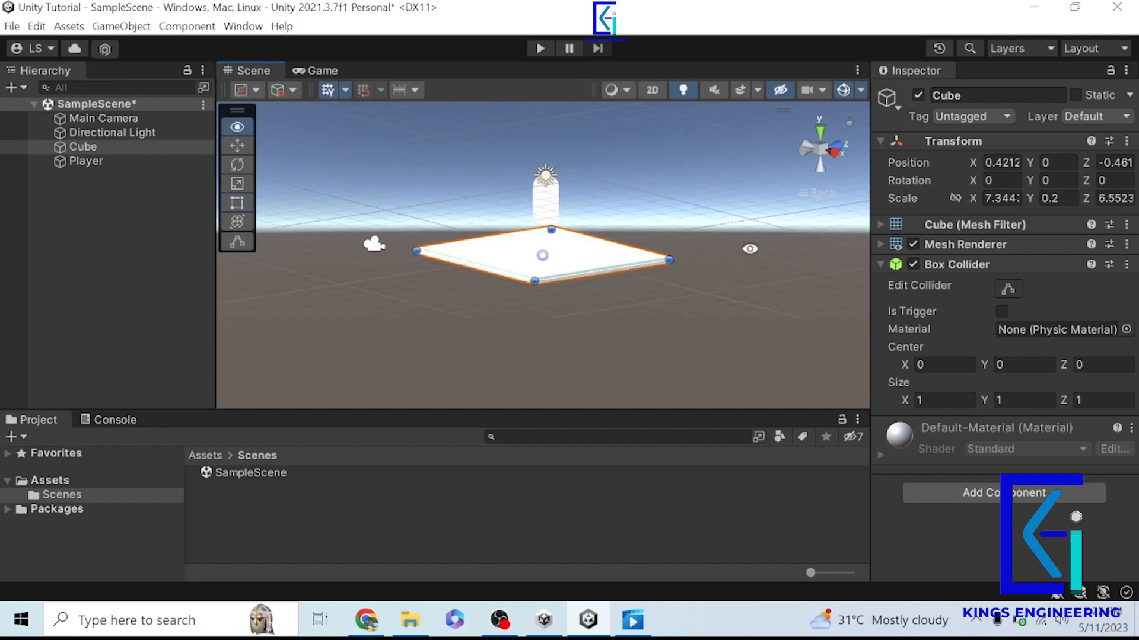
alt+drag(749, 249, 632, 262)
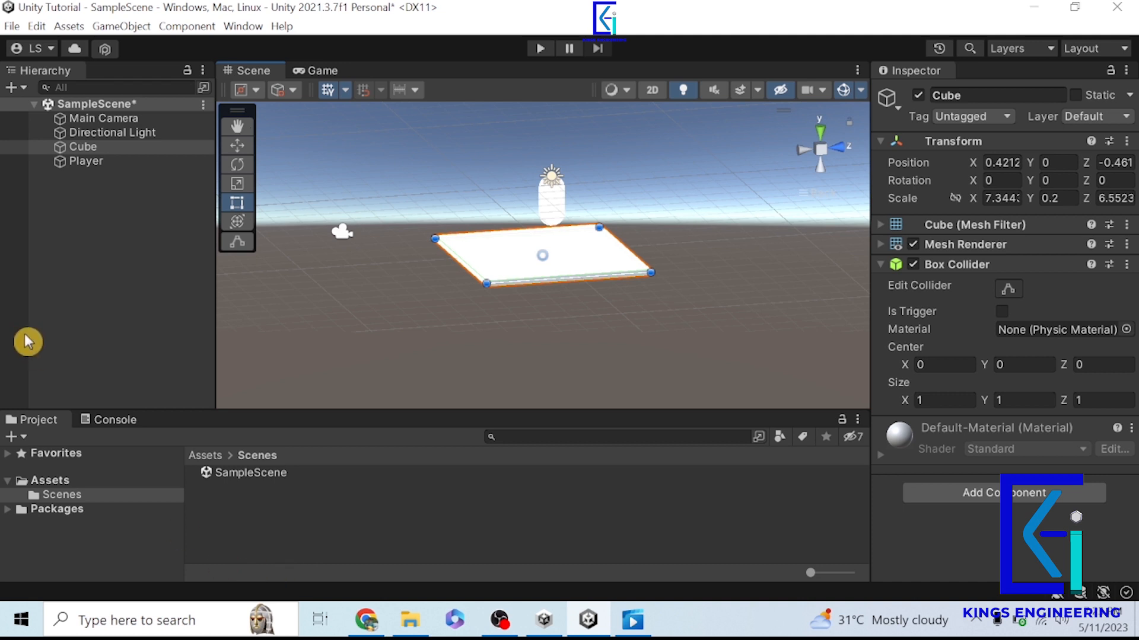
click(83, 291)
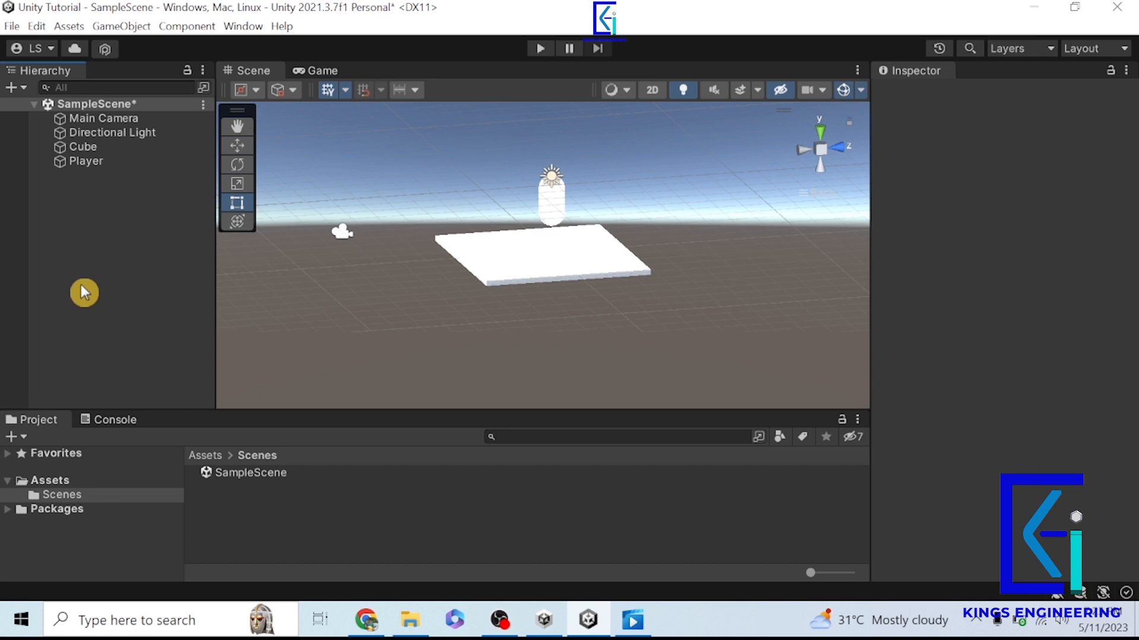
- Show the project's Assets folder in File Explorer, look through its contents and return to Unity
click(50, 481)
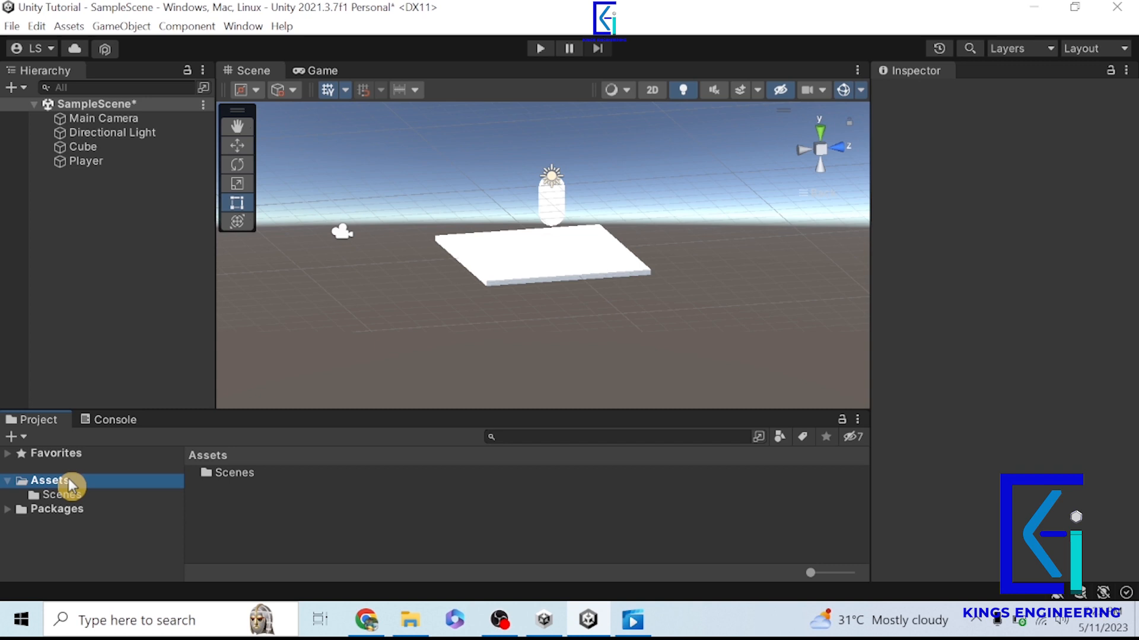
right_click(69, 478)
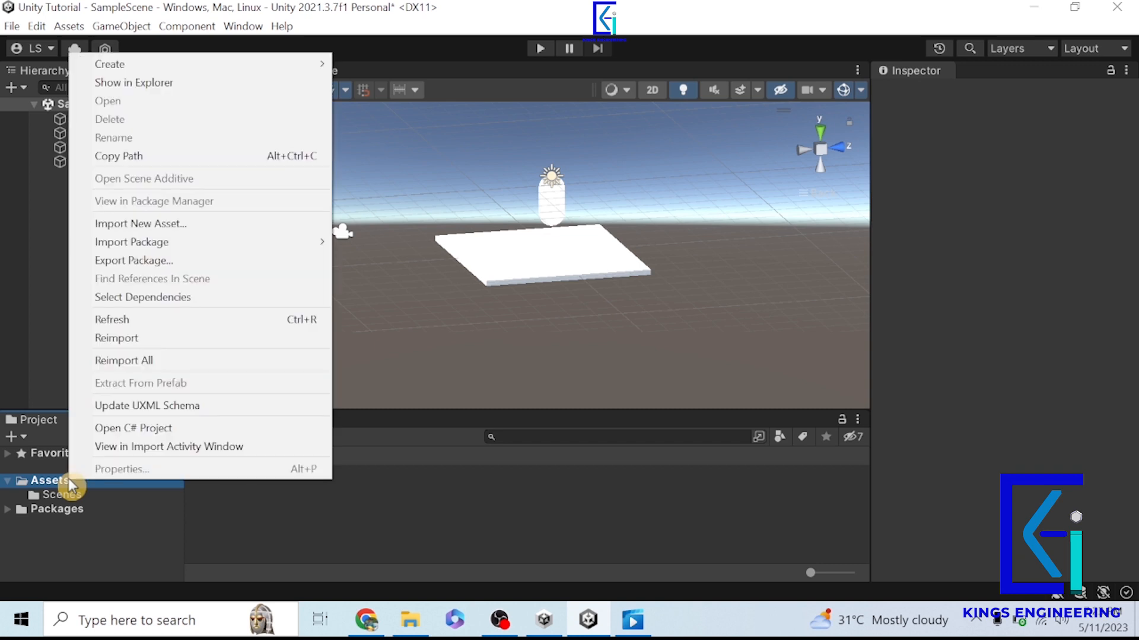
click(180, 83)
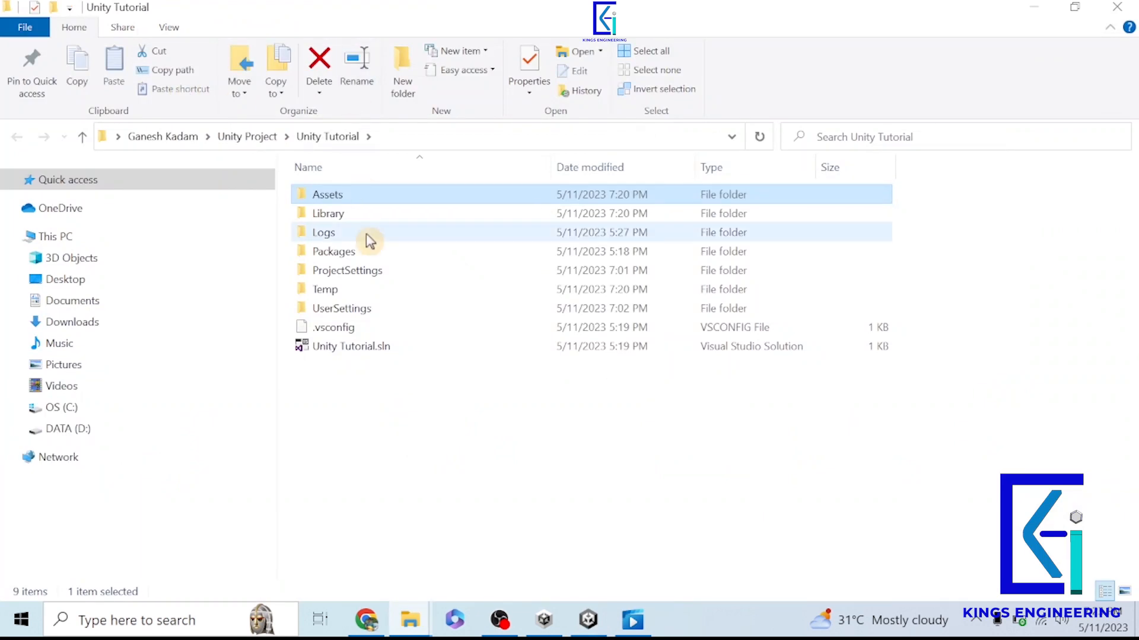
double_click(356, 199)
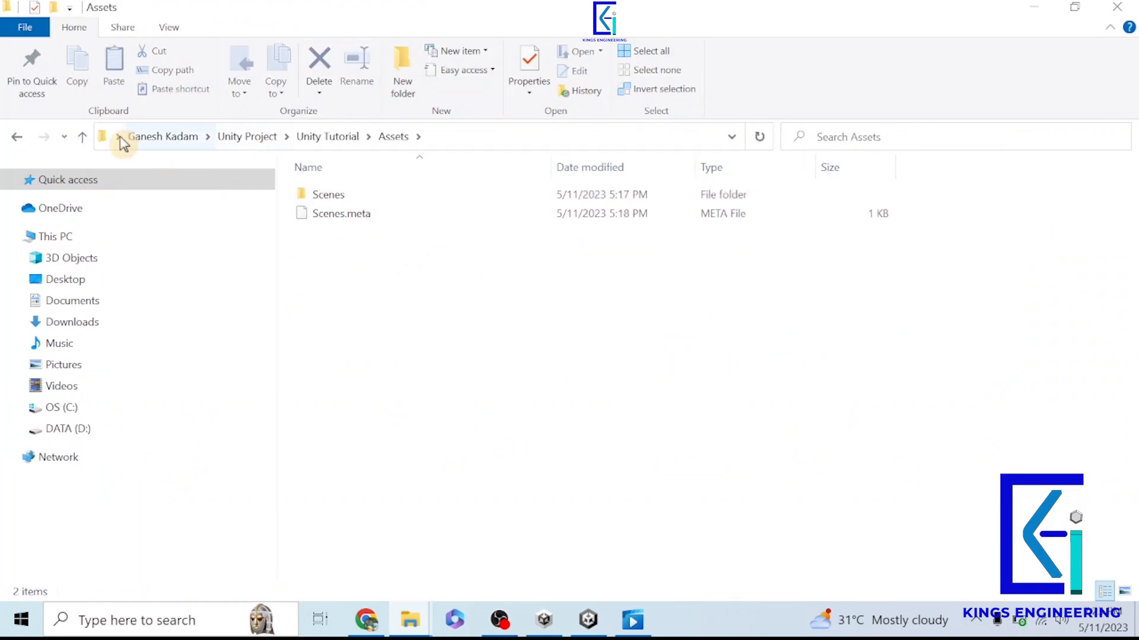
click(81, 137)
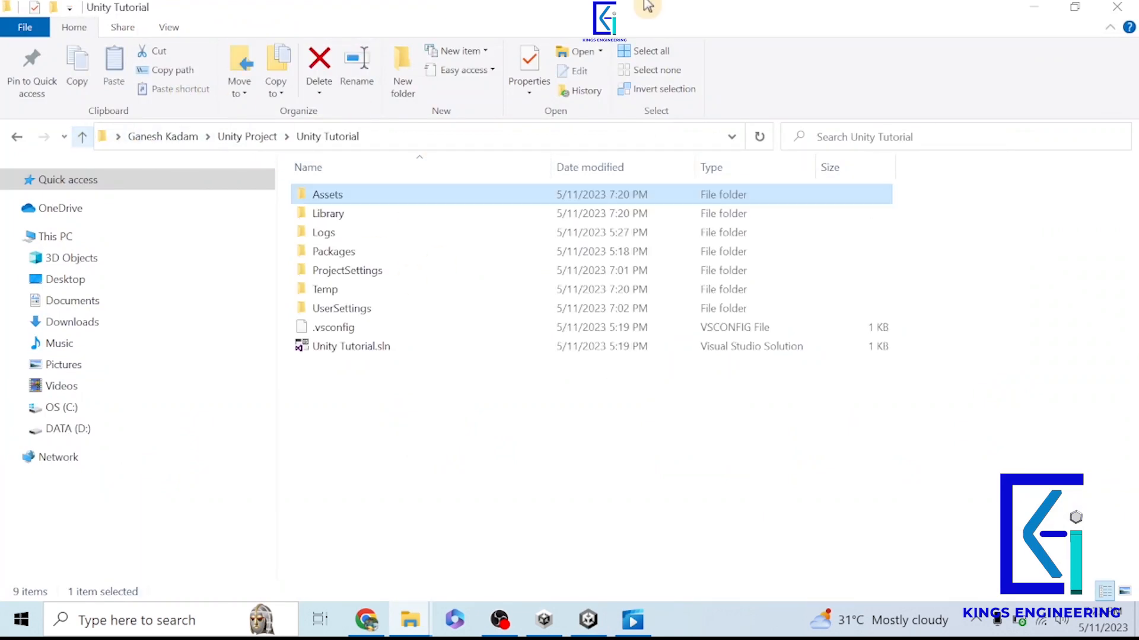
double_click(344, 204)
click(81, 138)
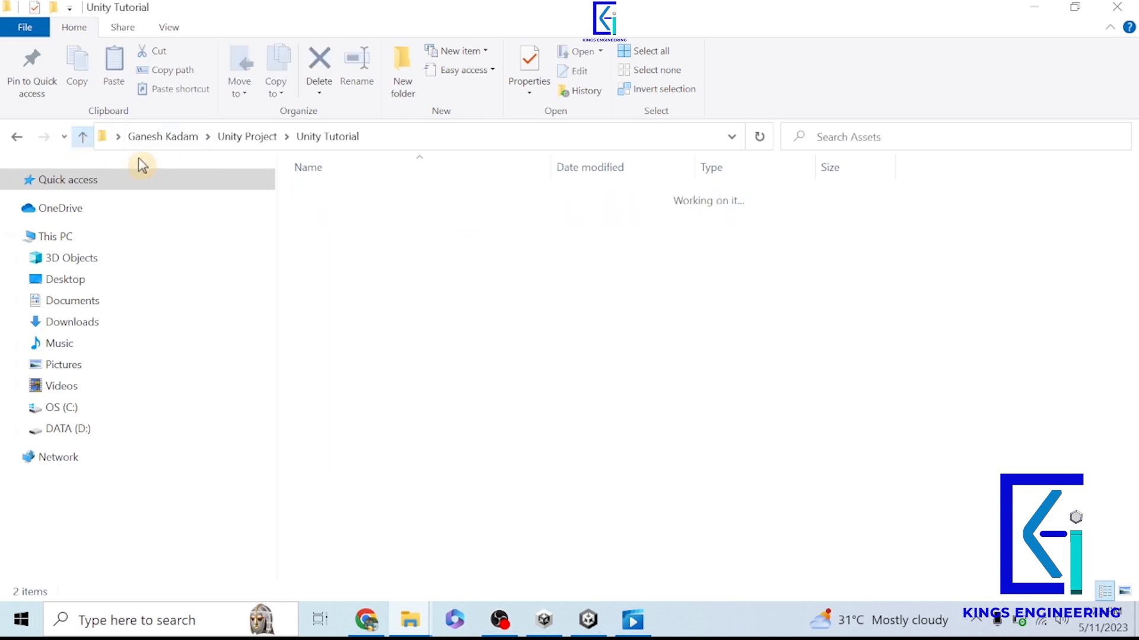
click(1033, 8)
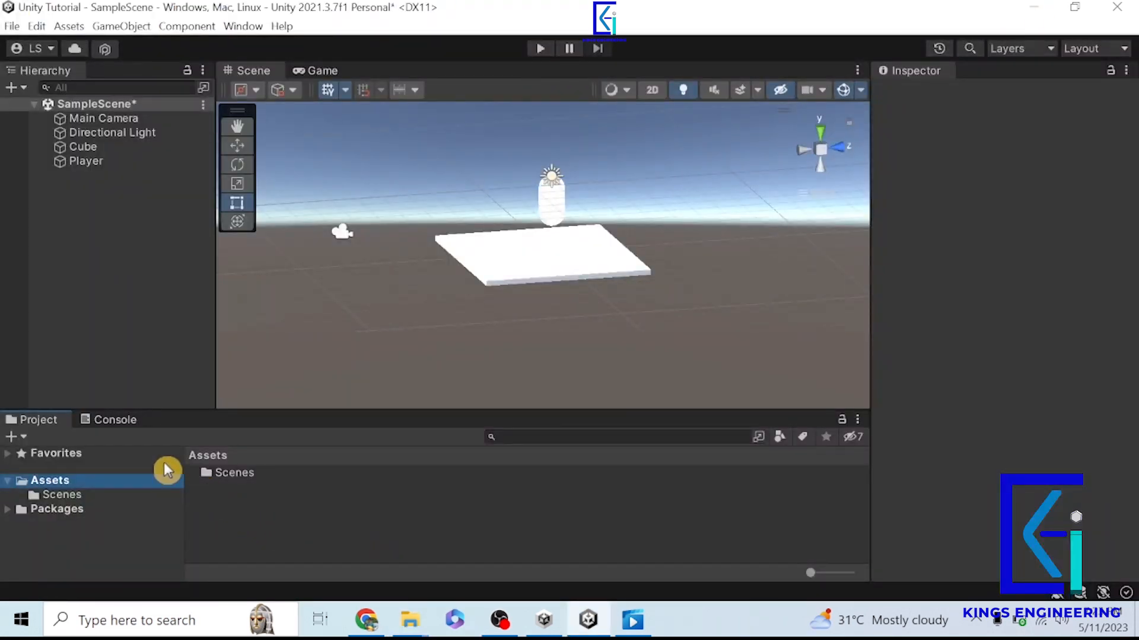
- Show the Console and open the Center/Pivot options for the tool handle position
click(115, 421)
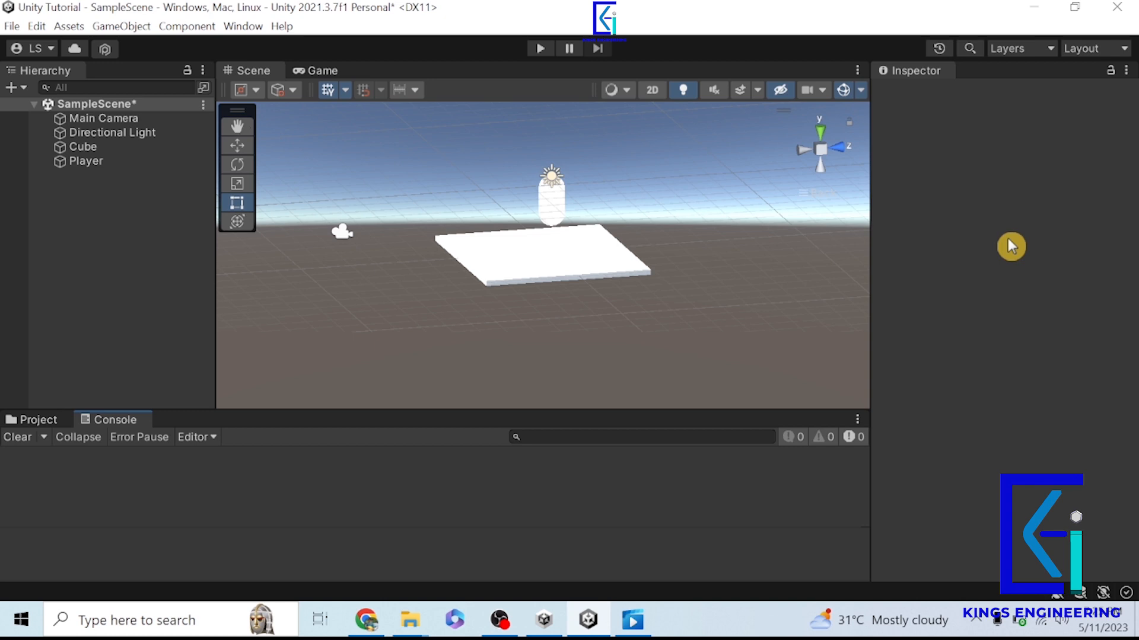
click(254, 91)
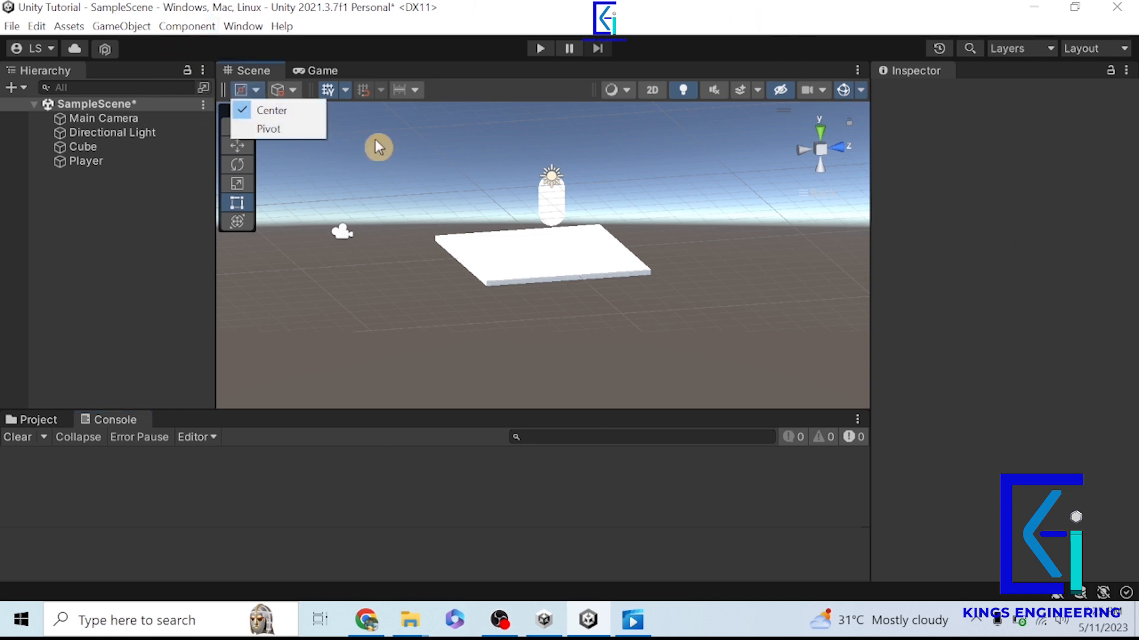